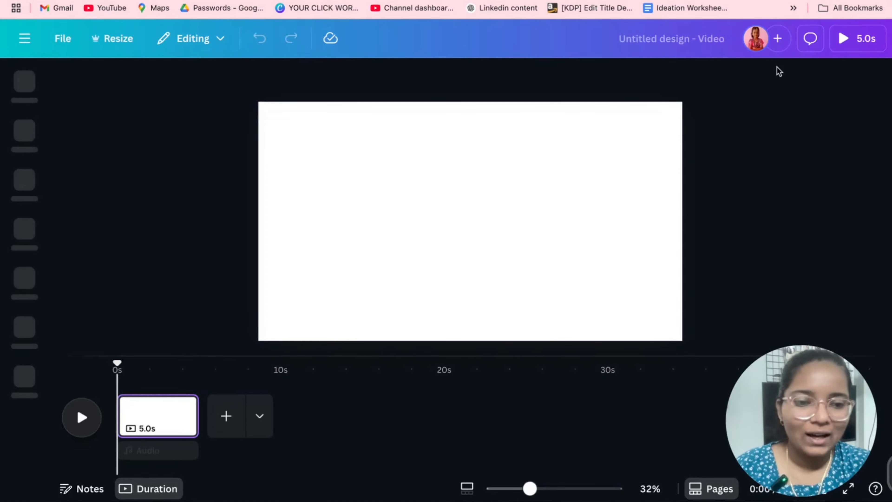
# Name the design "Planet" and show all frames found by an elements search for "Circle".
pyautogui.write('Planet')
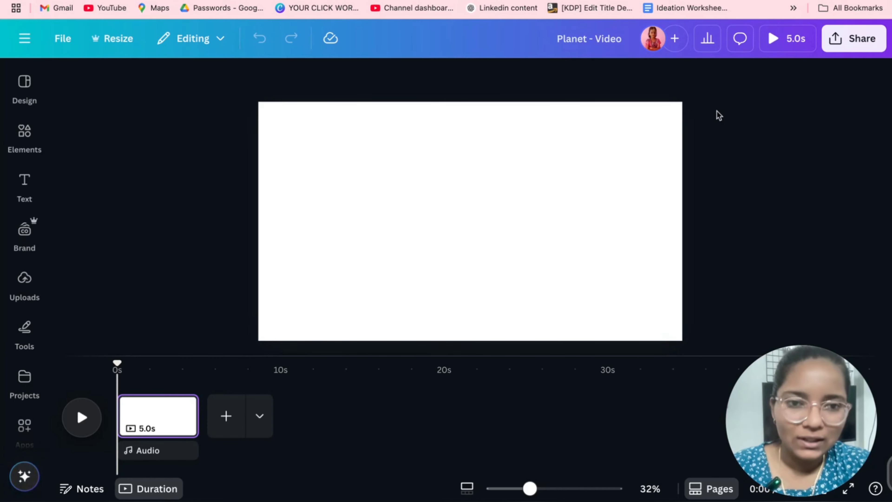
pyautogui.click(24, 136)
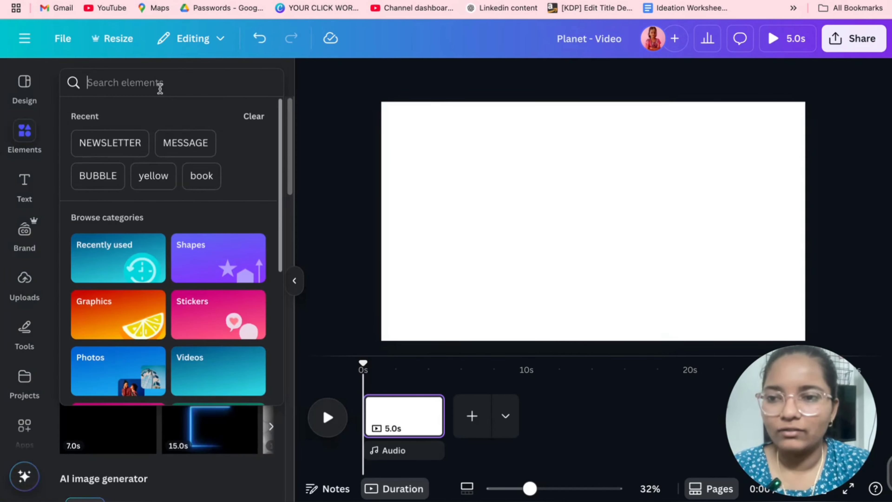
pyautogui.click(160, 85)
pyautogui.write('Circle')
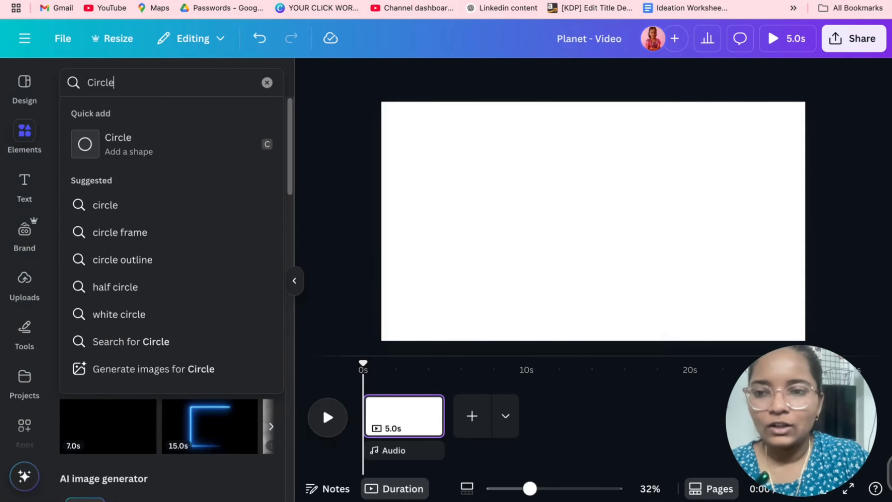
pyautogui.press('Return')
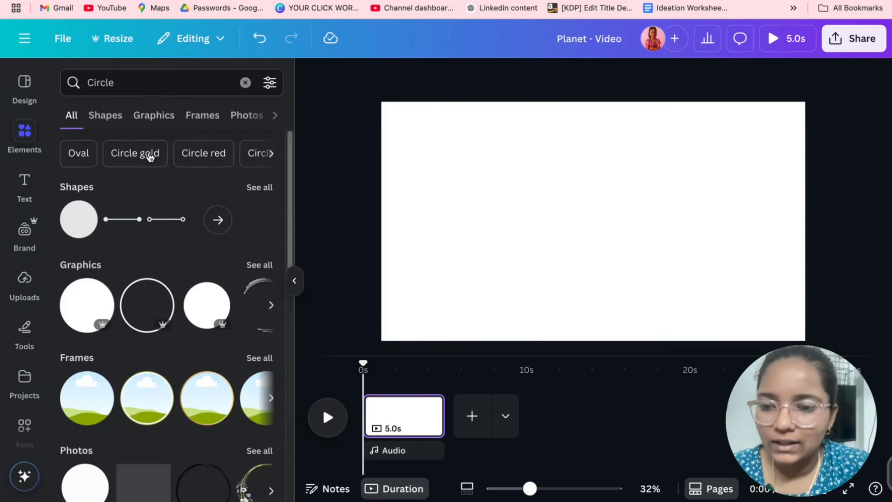
pyautogui.click(259, 359)
# Look through the circle frames and add the segmented circle frame with the yellow quarter to the page.
pyautogui.scroll(-5, 135, 256)
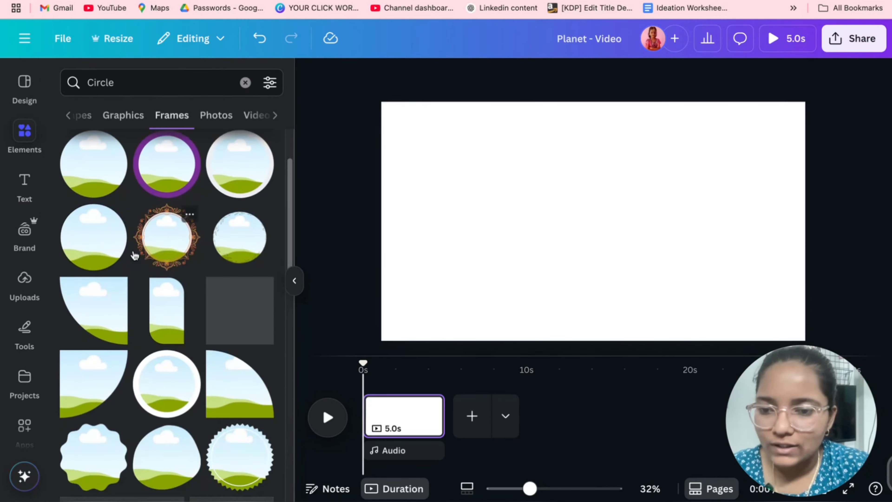
pyautogui.scroll(-8, 169, 286)
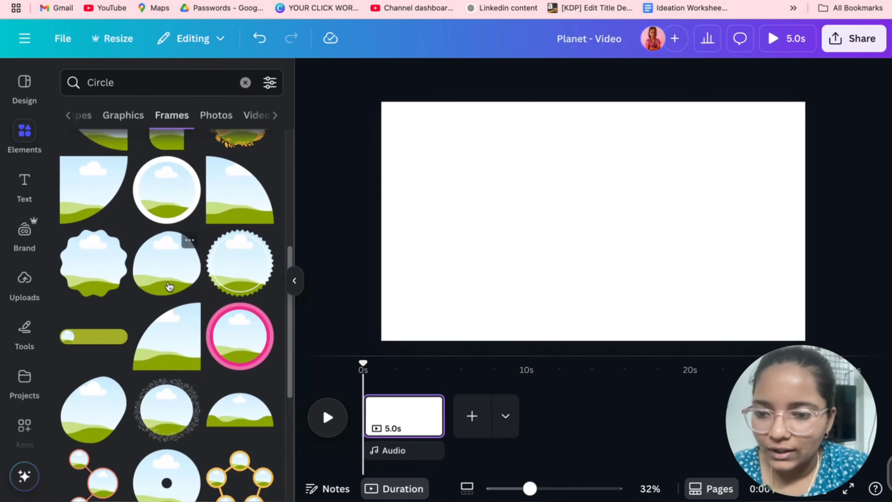
pyautogui.scroll(-10, 179, 318)
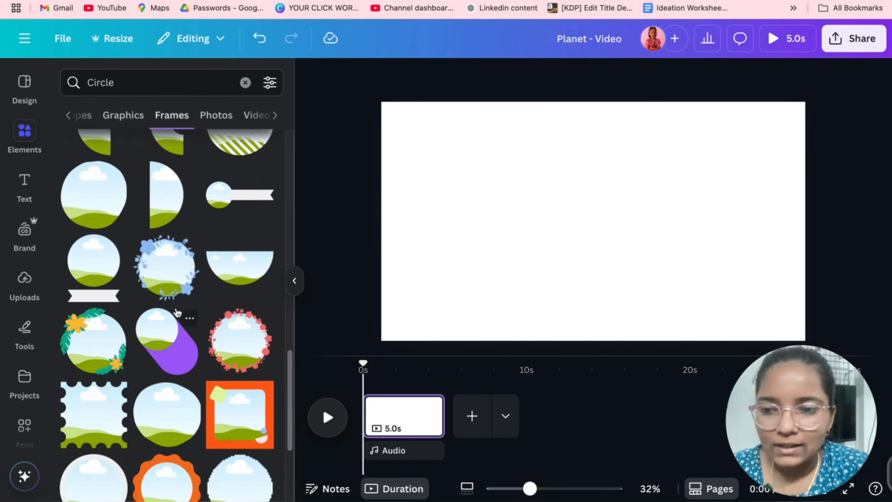
pyautogui.scroll(-5, 178, 312)
pyautogui.scroll(-10, 177, 313)
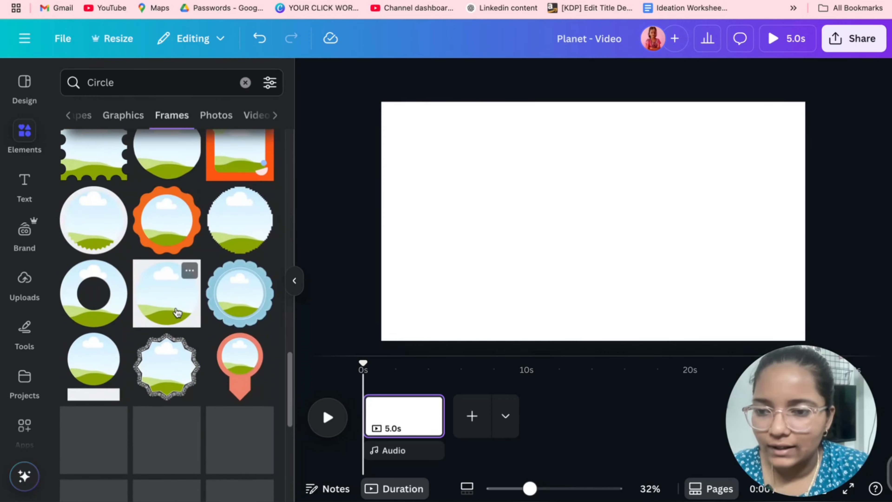
pyautogui.click(262, 244)
pyautogui.scroll(-9, 185, 363)
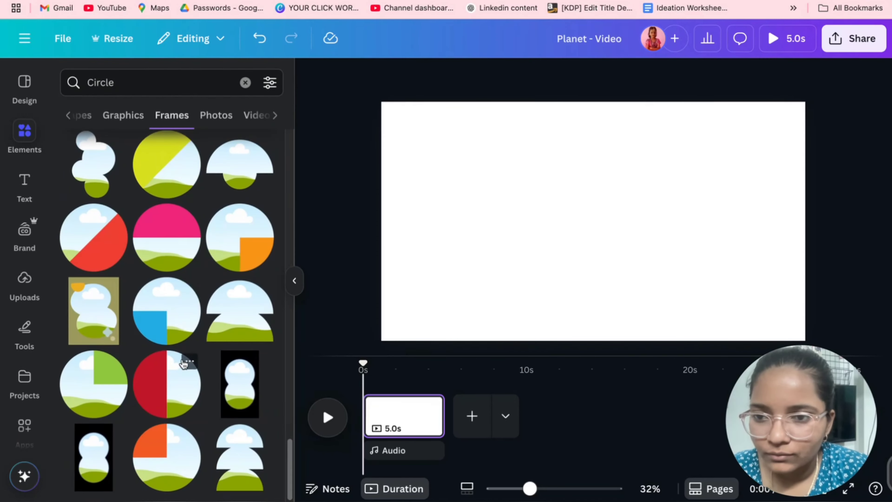
pyautogui.scroll(9, 114, 249)
pyautogui.click(240, 351)
pyautogui.click(508, 81)
# Search the elements for "circle" again and add the quarter-circle frame with the curved lower-left edge to the page.
pyautogui.click(132, 88)
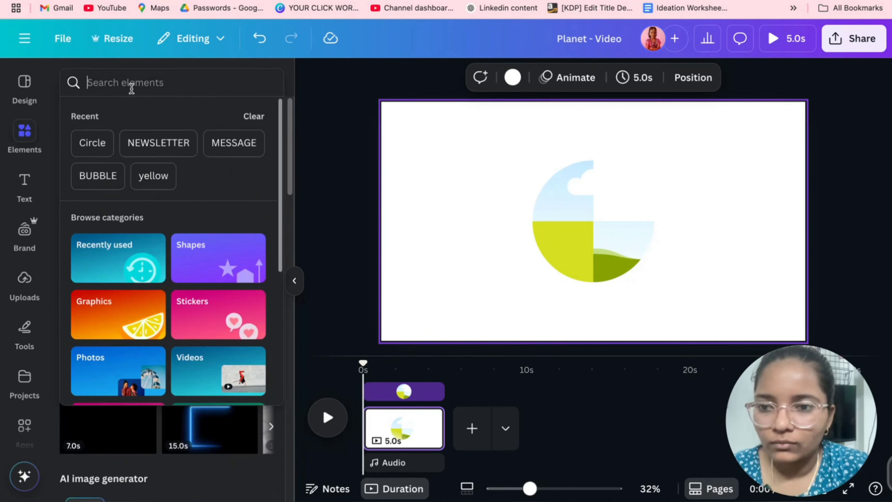
pyautogui.write('circle')
pyautogui.press('Return')
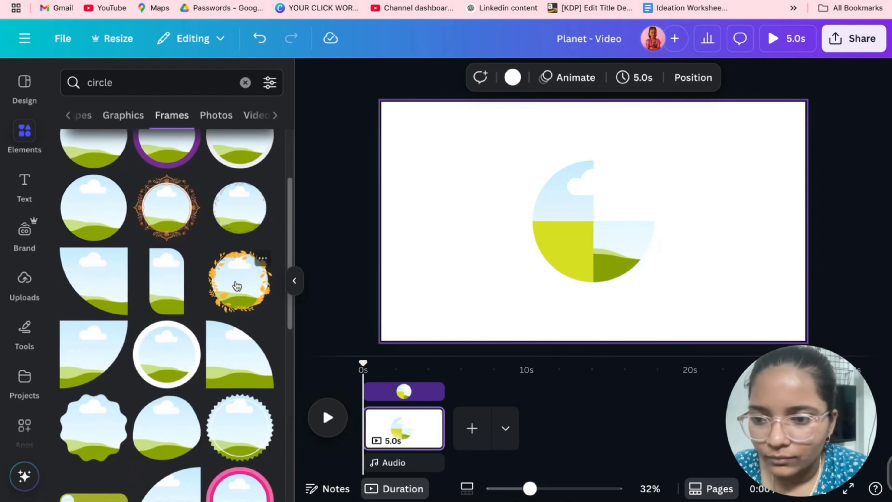
pyautogui.click(185, 226)
pyautogui.press('Escape')
pyautogui.click(98, 252)
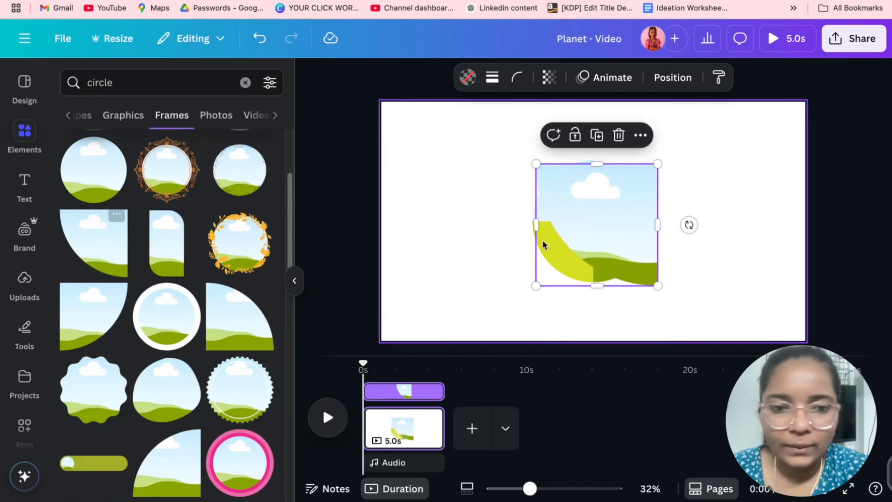
# Delete the segmented circle frame with the yellow quarter, and shrink the quarter-circle frame in the lower-left area of the page.
pyautogui.moveTo(621, 241); pyautogui.dragTo(494, 256)
pyautogui.click(573, 234)
pyautogui.press('Delete')
pyautogui.moveTo(532, 194); pyautogui.dragTo(497, 227)
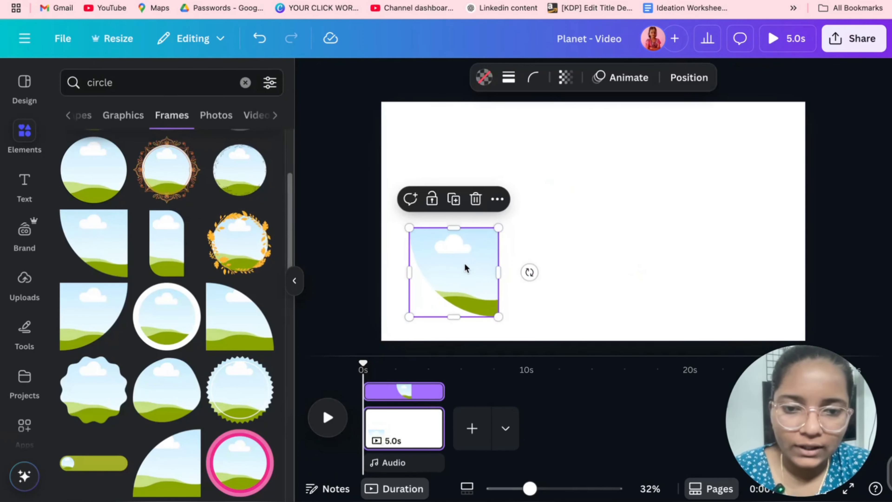
# Duplicate the quarter-circle frame, turn the copy a quarter turn and place it beside the original as the circle's lower-right quarter.
pyautogui.moveTo(464, 266); pyautogui.dragTo(496, 206)
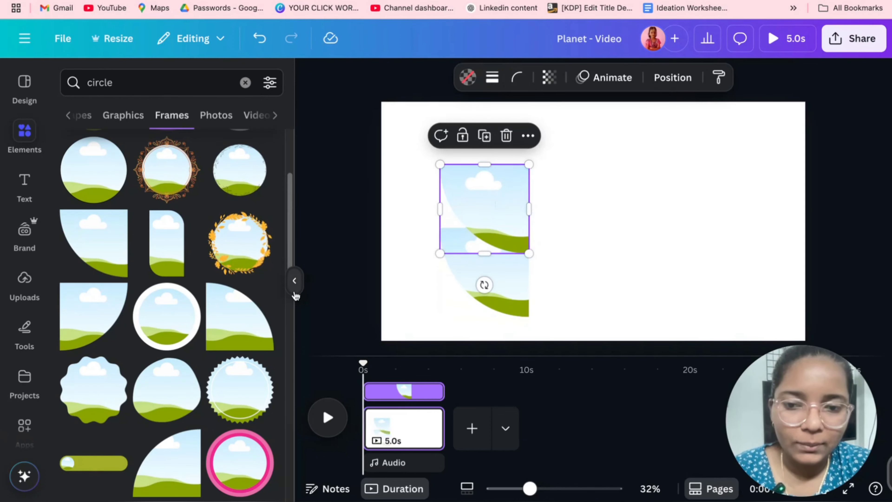
pyautogui.click(295, 281)
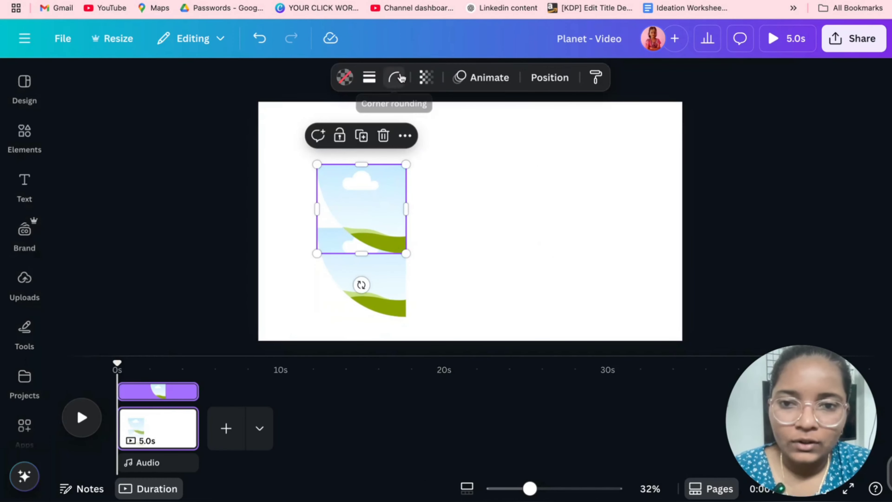
pyautogui.moveTo(361, 284); pyautogui.dragTo(506, 212)
pyautogui.moveTo(356, 218); pyautogui.dragTo(449, 184)
# Complete the circle with two more duplicated quarter frames, rotated to form its upper-right and upper-left quarters.
pyautogui.press('super+d')
pyautogui.moveTo(530, 183); pyautogui.dragTo(453, 147)
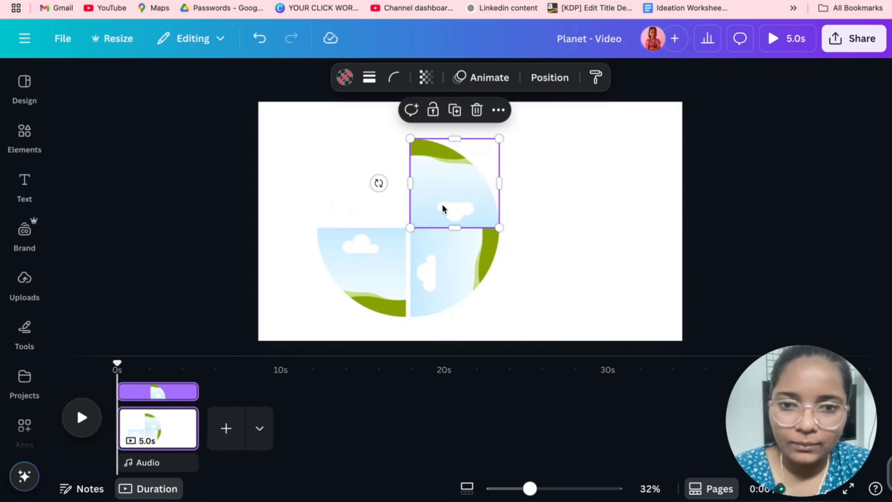
pyautogui.moveTo(444, 207); pyautogui.dragTo(390, 187)
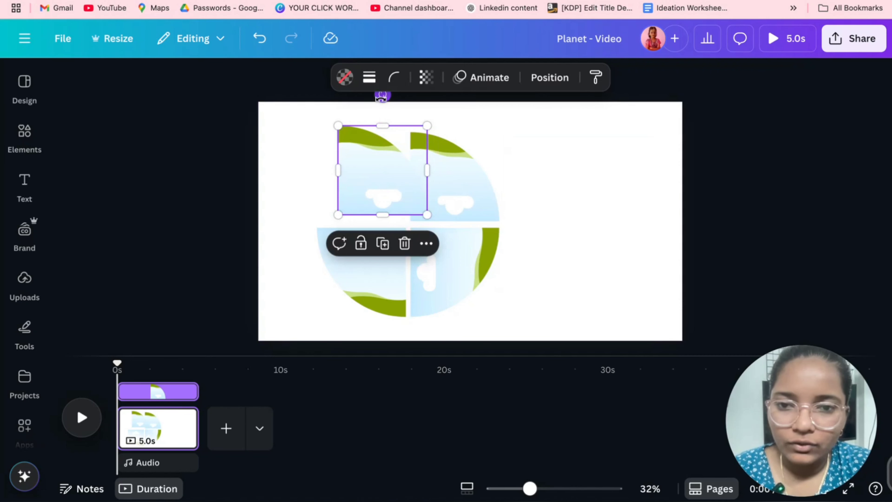
pyautogui.moveTo(382, 95); pyautogui.dragTo(321, 171)
pyautogui.moveTo(384, 181); pyautogui.dragTo(364, 187)
pyautogui.click(239, 190)
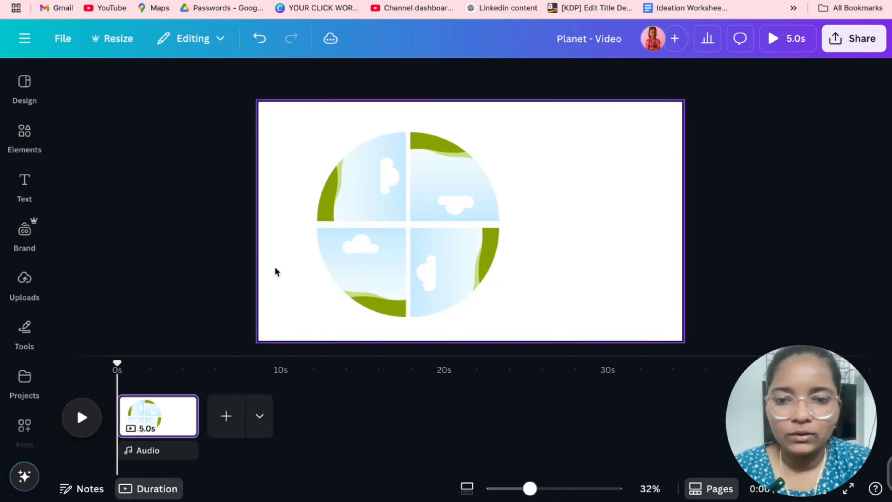
# Narrow the gaps between the quarters by shifting the lower pair up and the right-hand pair slightly left.
pyautogui.moveTo(275, 271); pyautogui.dragTo(477, 298)
pyautogui.click(538, 292)
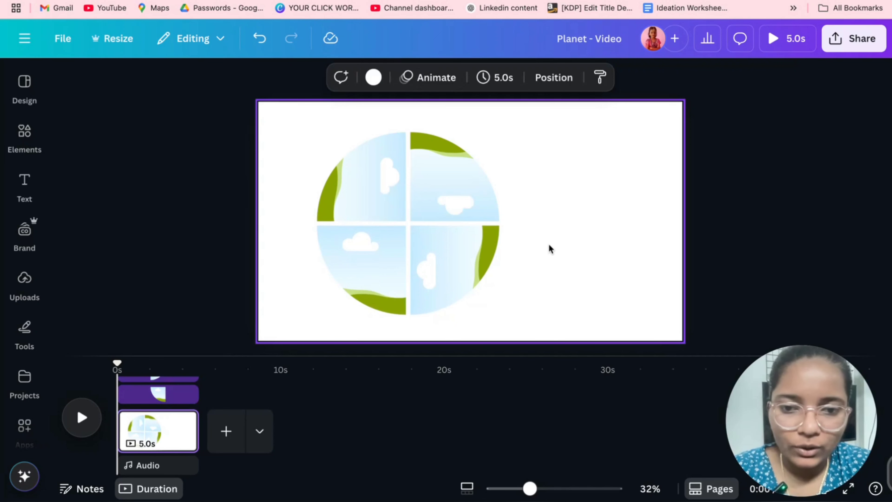
pyautogui.click(339, 262)
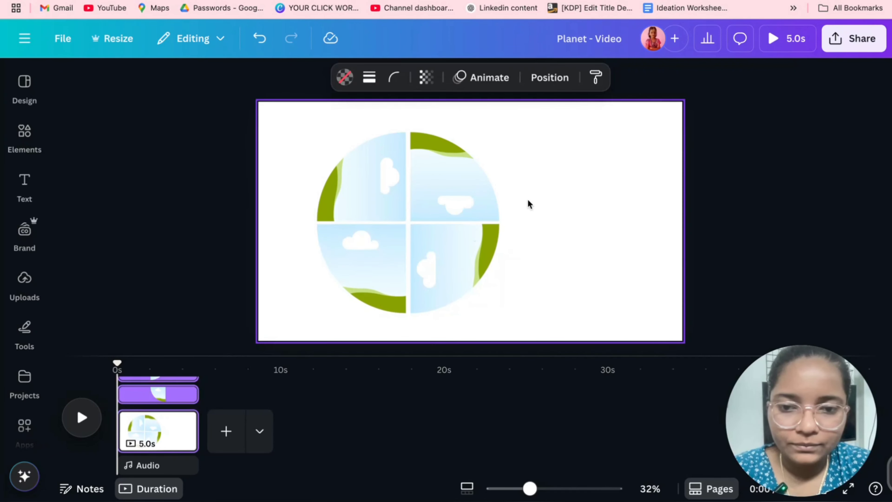
pyautogui.moveTo(539, 191); pyautogui.dragTo(485, 243)
pyautogui.click(449, 287)
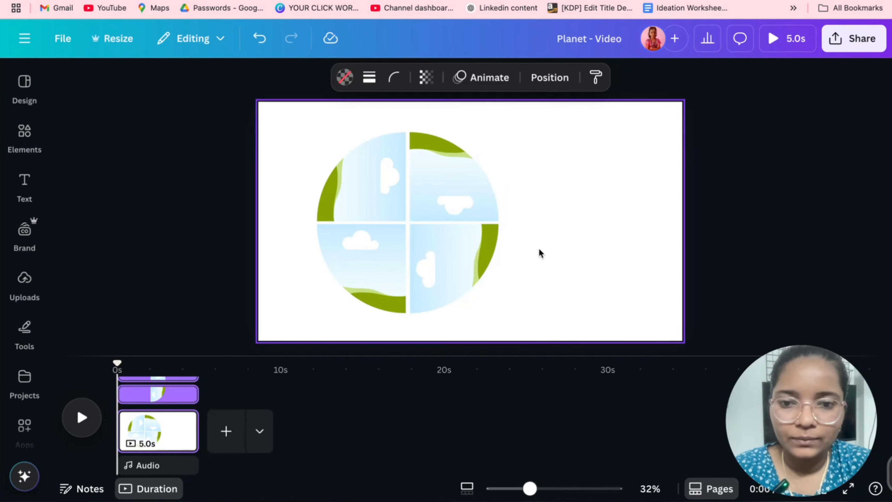
pyautogui.click(548, 249)
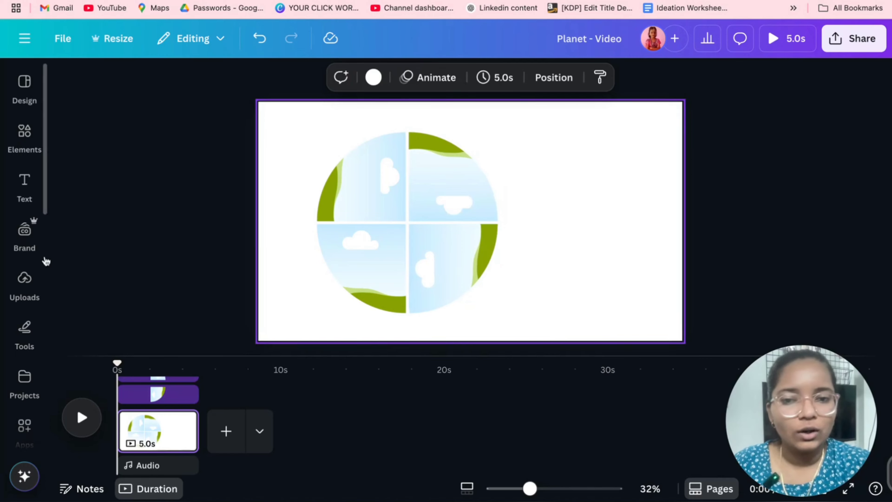
# Group the four quarter-circle frames into a single circle.
pyautogui.moveTo(245, 136); pyautogui.dragTo(498, 313)
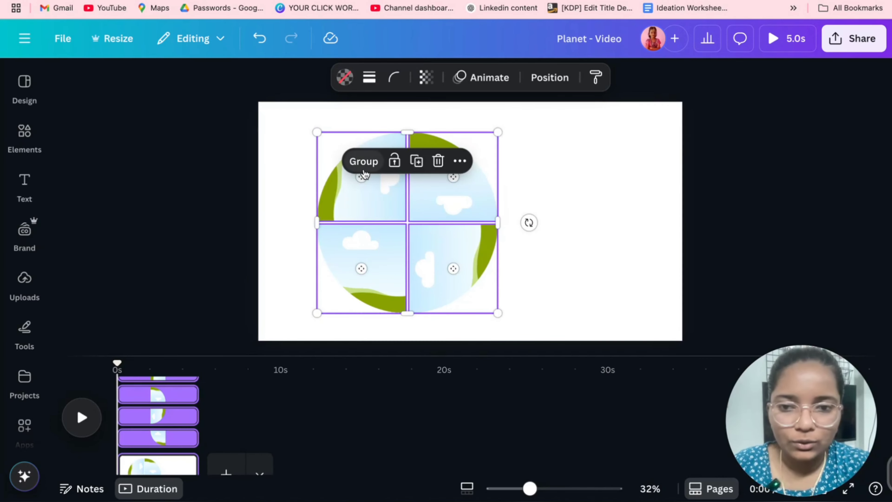
pyautogui.click(360, 160)
pyautogui.moveTo(529, 223)
pyautogui.mouseDown()
pyautogui.moveTo(419, 144)
pyautogui.moveTo(498, 337)
pyautogui.moveTo(388, 144)
pyautogui.moveTo(534, 265)
pyautogui.moveTo(360, 201)
pyautogui.moveTo(483, 262)
pyautogui.moveTo(507, 213)
pyautogui.moveTo(526, 209)
pyautogui.moveTo(522, 220)
pyautogui.mouseUp()
pyautogui.click(245, 189)
pyautogui.doubleClick(381, 210)
pyautogui.click(566, 219)
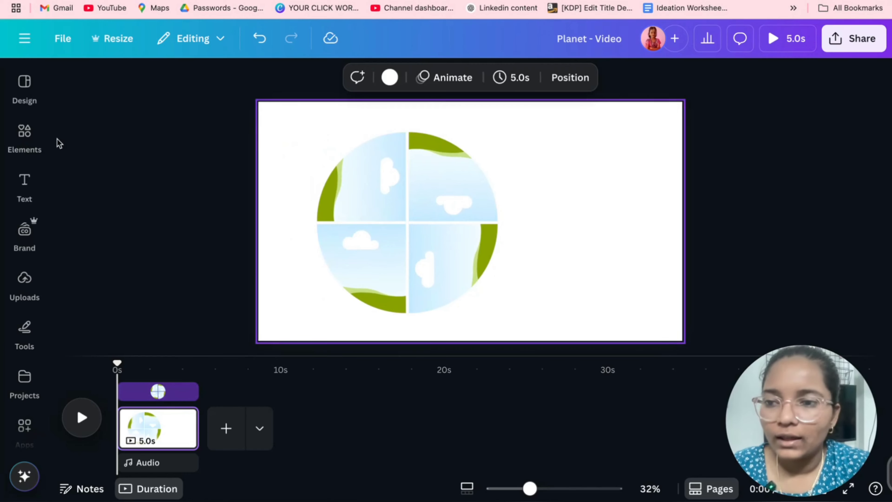
# Reopen the elements library and clear its search term.
pyautogui.click(24, 135)
pyautogui.click(167, 83)
pyautogui.doubleClick(168, 83)
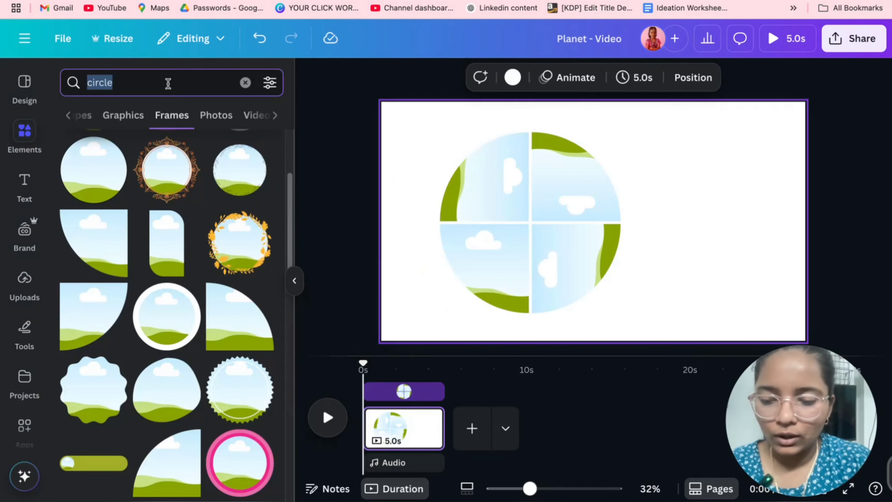
pyautogui.write('Earth')
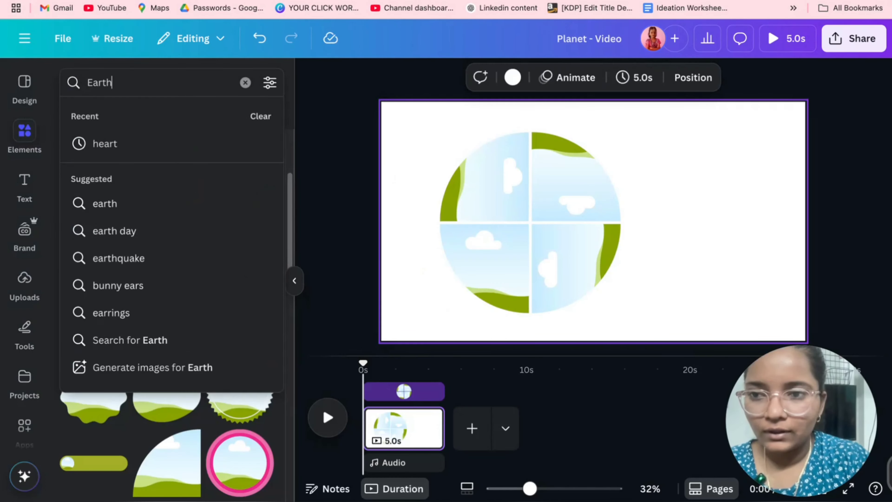
pyautogui.press('BackSpace')
pyautogui.press('BackSpace')
pyautogui.press('BackSpace')
pyautogui.press('BackSpace')
pyautogui.press('BackSpace')
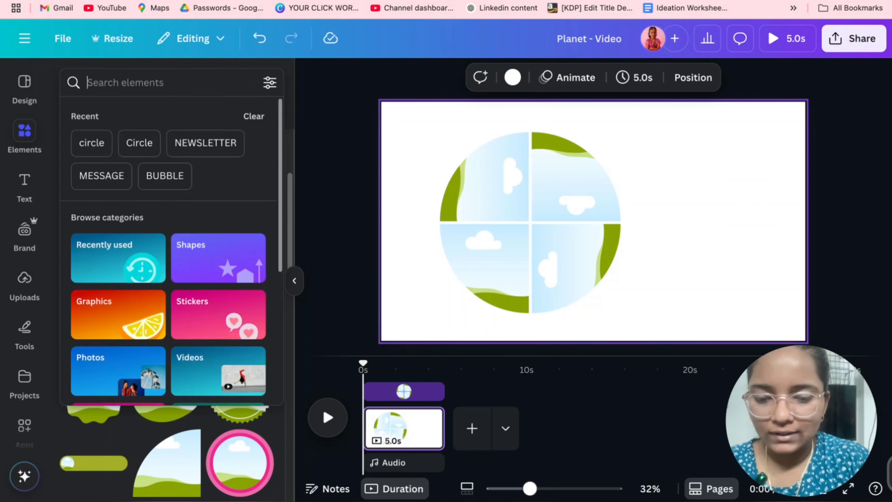
# Search the elements for "Planets" and restrict the results to photos.
pyautogui.write('Planets')
pyautogui.press('Return')
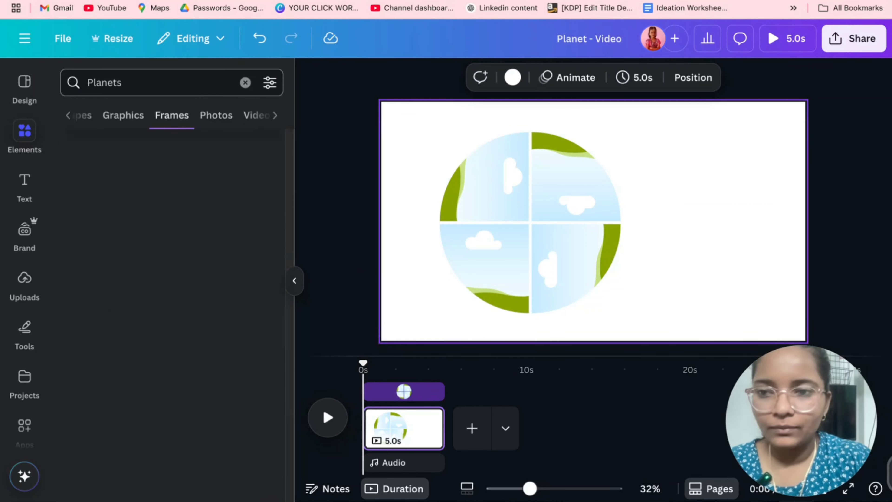
pyautogui.click(106, 121)
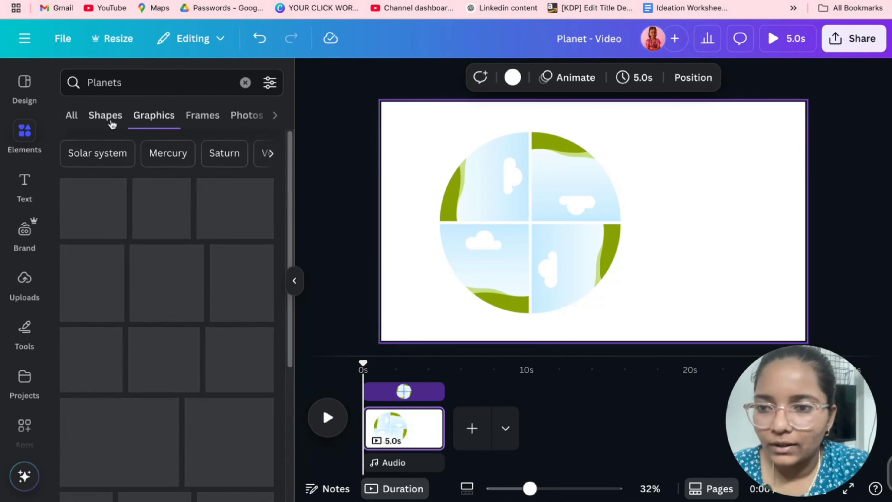
pyautogui.click(243, 116)
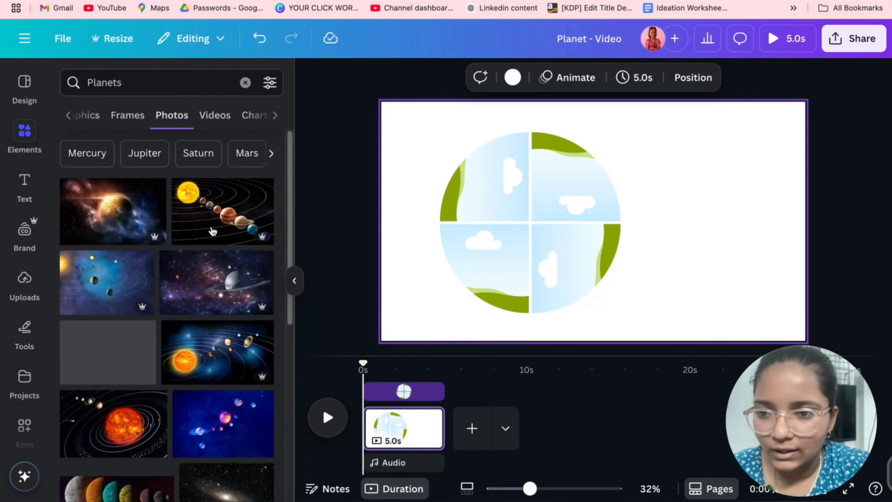
# Look through the planet photos for images suited to the four circle quarters.
pyautogui.scroll(-8, 203, 248)
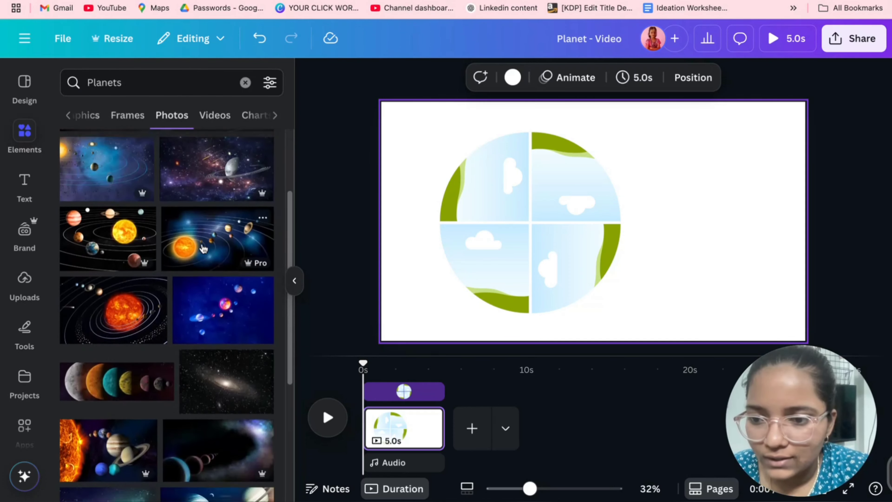
pyautogui.scroll(-5, 203, 248)
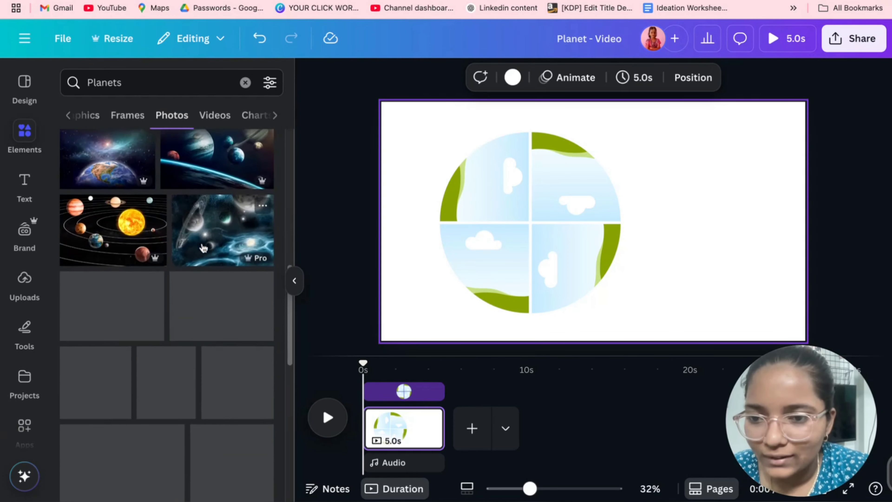
pyautogui.scroll(-2, 203, 248)
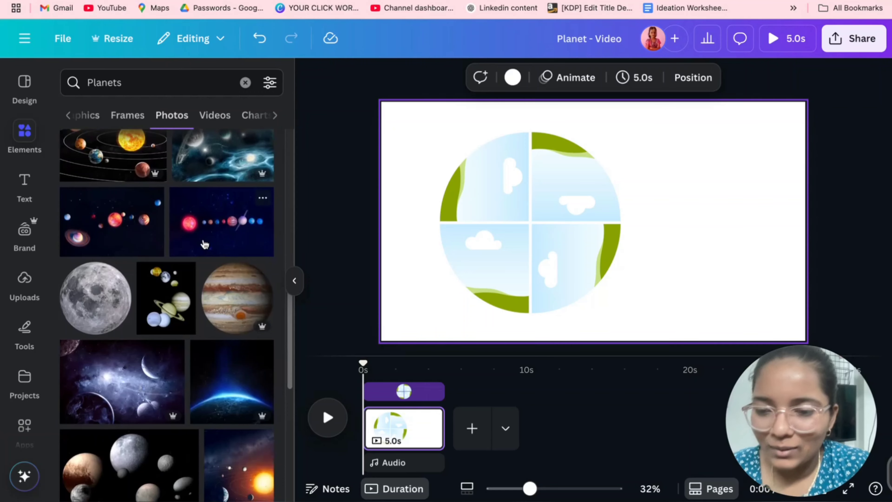
pyautogui.scroll(-3, 205, 244)
pyautogui.scroll(-15, 154, 243)
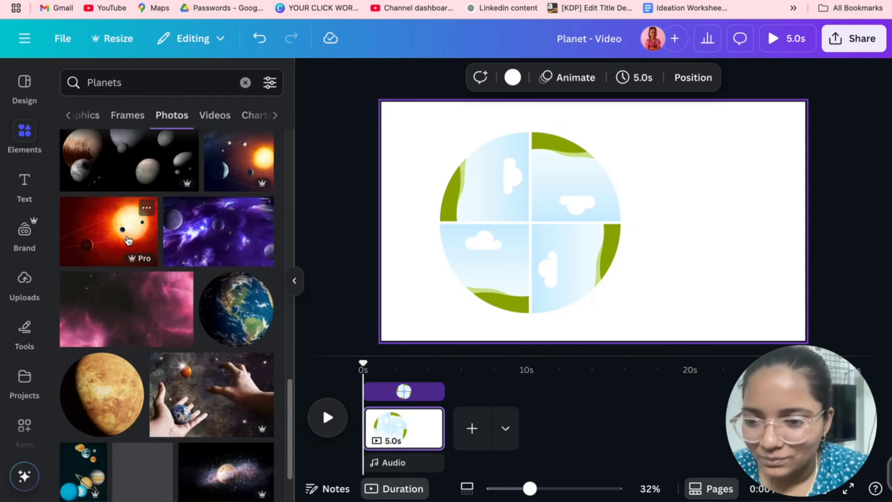
pyautogui.scroll(-1, 134, 256)
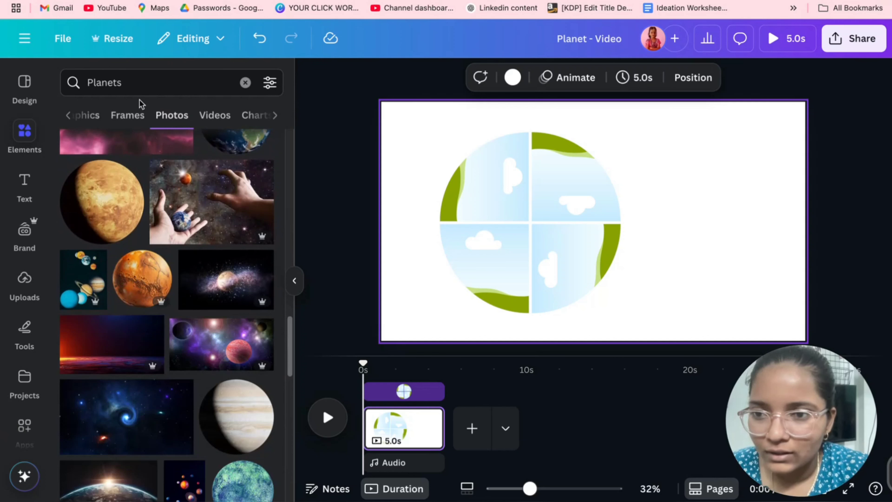
# Search the photos for "jupiter" and add the Jupiter photo with the reddish starry background to the page.
pyautogui.write('jup')
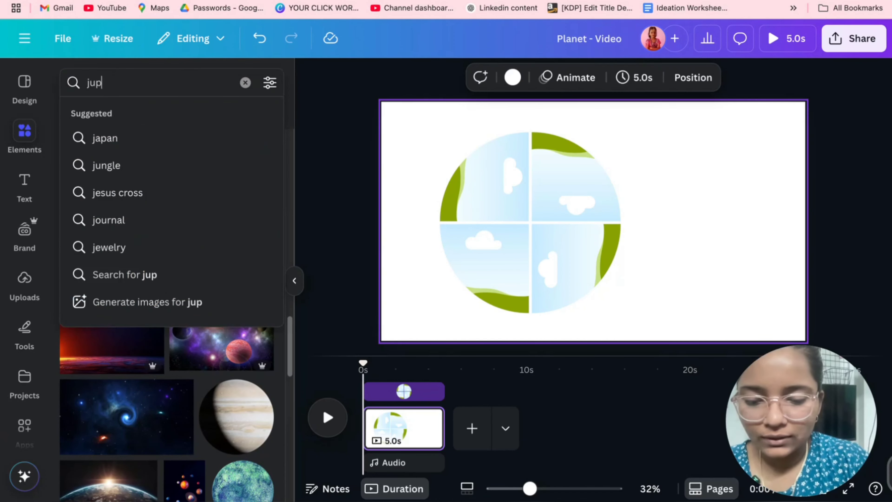
pyautogui.write('iter')
pyautogui.press('Return')
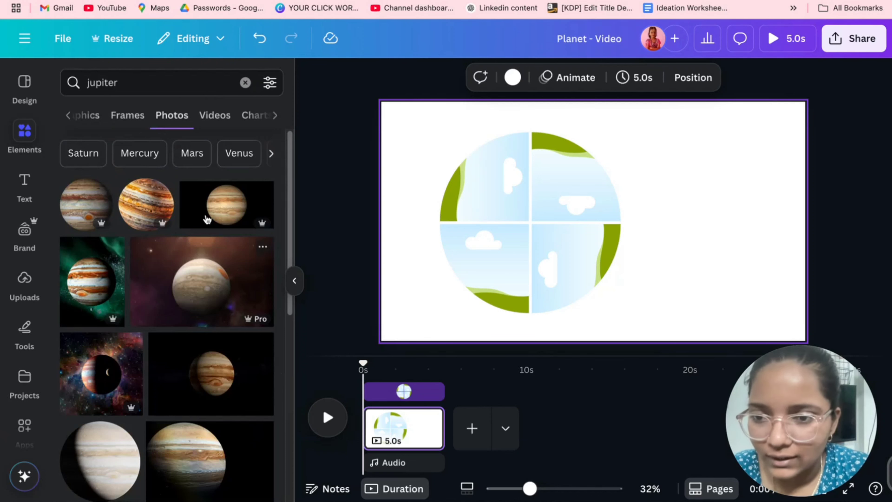
pyautogui.click(251, 310)
pyautogui.moveTo(576, 246); pyautogui.dragTo(673, 300)
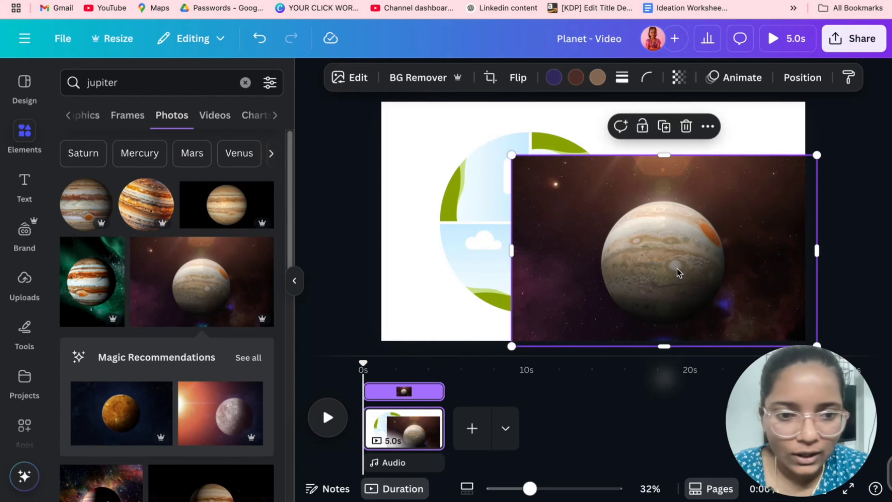
pyautogui.click(156, 210)
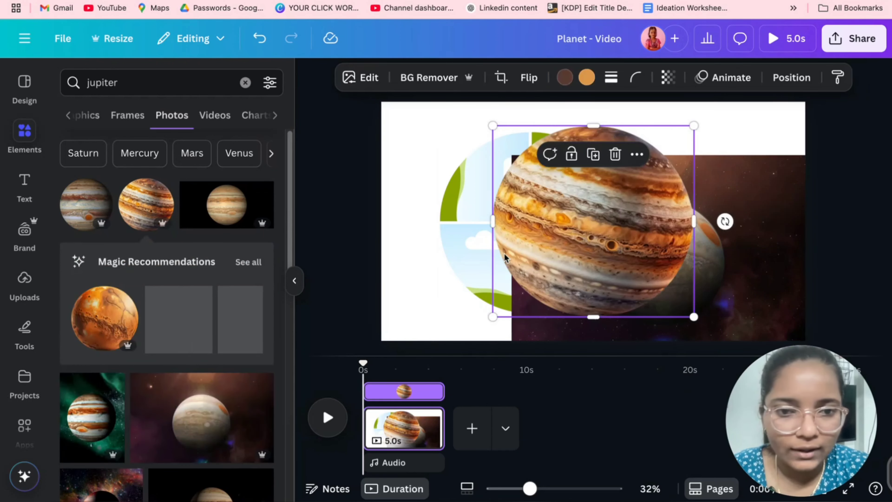
pyautogui.press('Delete')
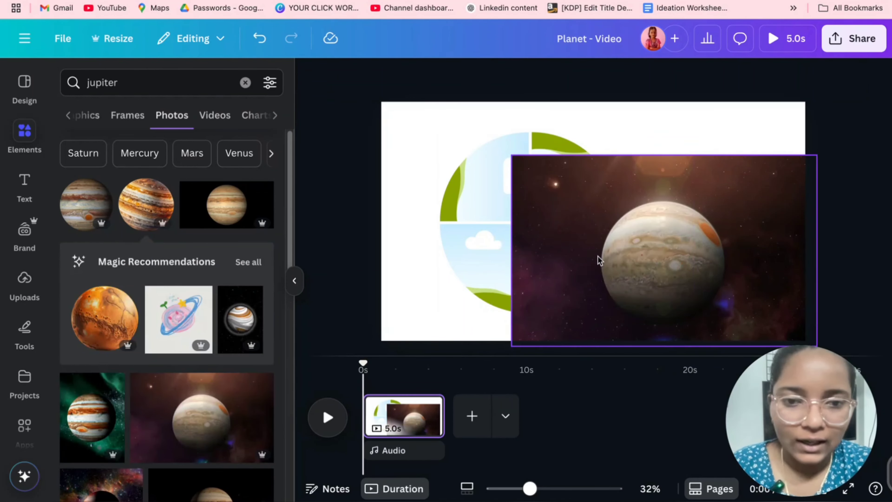
pyautogui.moveTo(632, 263); pyautogui.dragTo(689, 259)
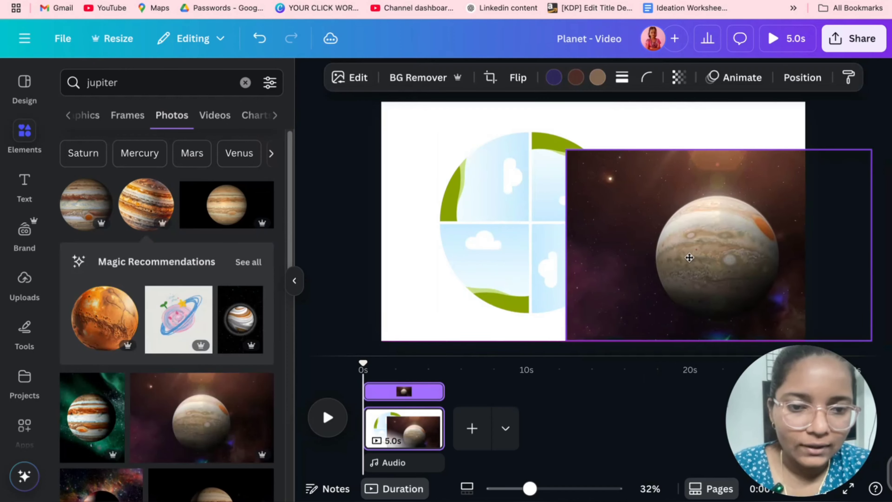
# Add a second page and move the Jupiter photo from the first page onto it.
pyautogui.click(472, 428)
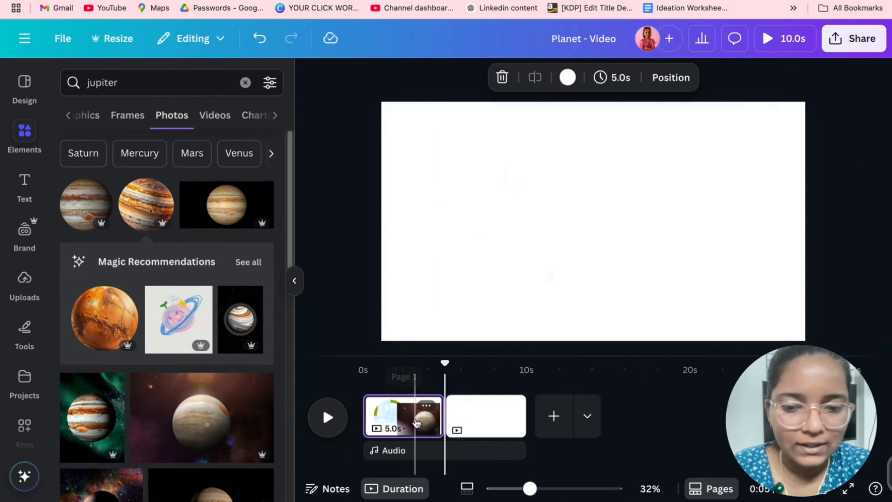
pyautogui.click(408, 420)
pyautogui.click(653, 283)
pyautogui.press('Delete')
pyautogui.click(468, 424)
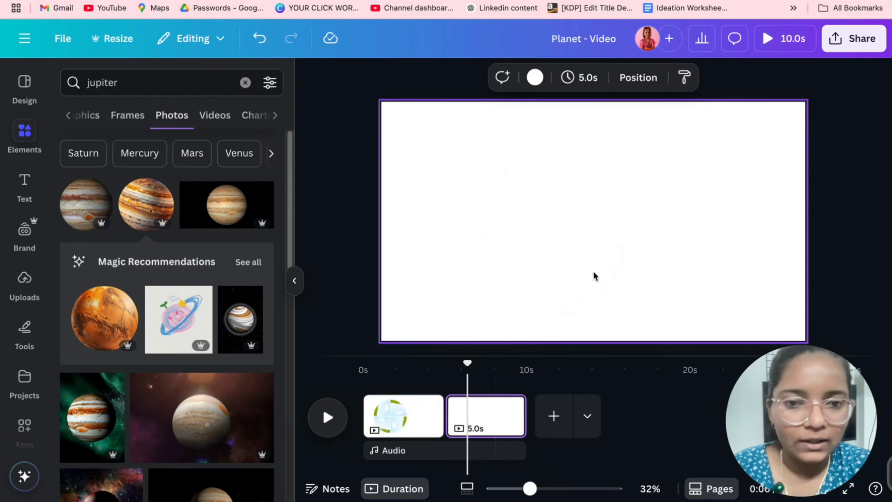
pyautogui.hotkey('ctrl', 'v')
# Shrink the Jupiter photo to about 684 × 427 in the page's upper-right corner and add a small striped Jupiter cutout at its left edge.
pyautogui.moveTo(595, 275); pyautogui.dragTo(554, 233)
pyautogui.moveTo(506, 285); pyautogui.dragTo(667, 209)
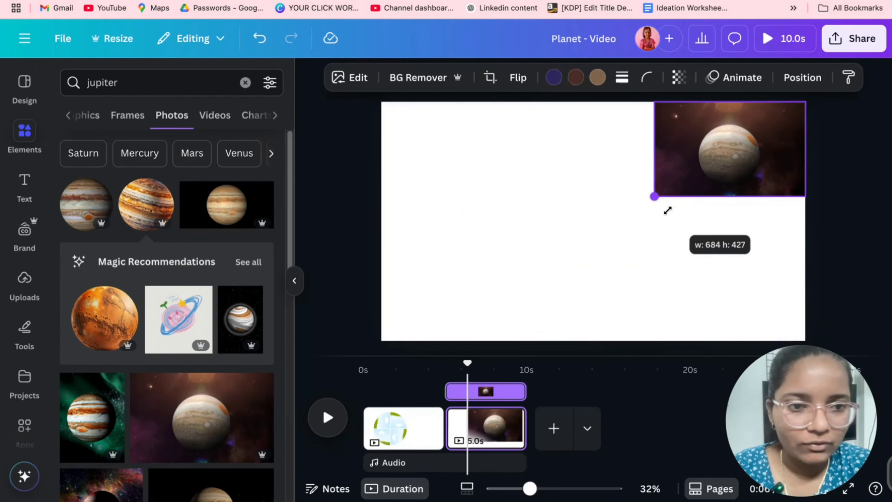
pyautogui.click(491, 235)
pyautogui.click(147, 220)
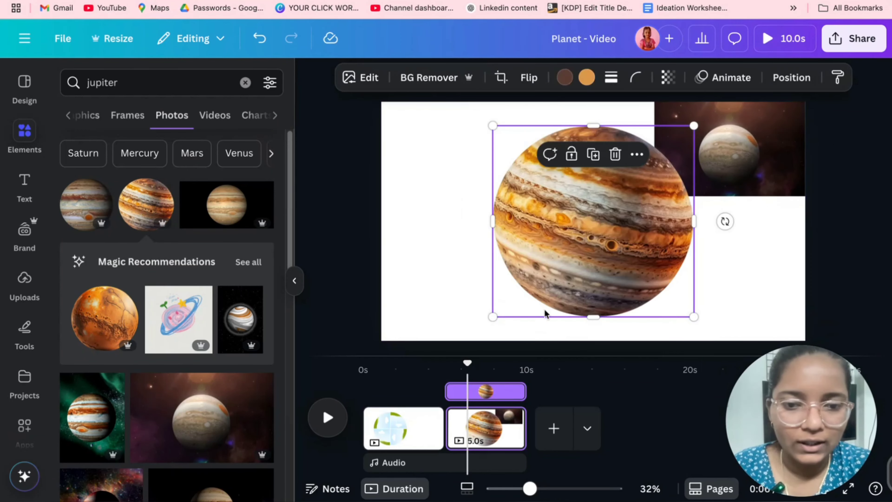
pyautogui.moveTo(492, 316); pyautogui.dragTo(625, 221)
pyautogui.moveTo(660, 177); pyautogui.dragTo(650, 161)
# Search the photos for "earth" and place a scaled-down daylight Earth cutout in the upper-left area of the second page.
pyautogui.click(140, 88)
pyautogui.doubleClick(140, 88)
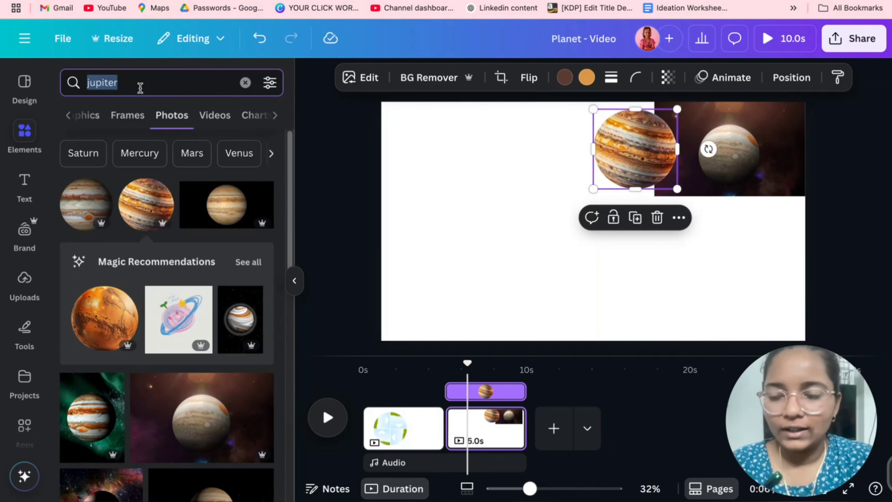
pyautogui.write('earth')
pyautogui.press('Return')
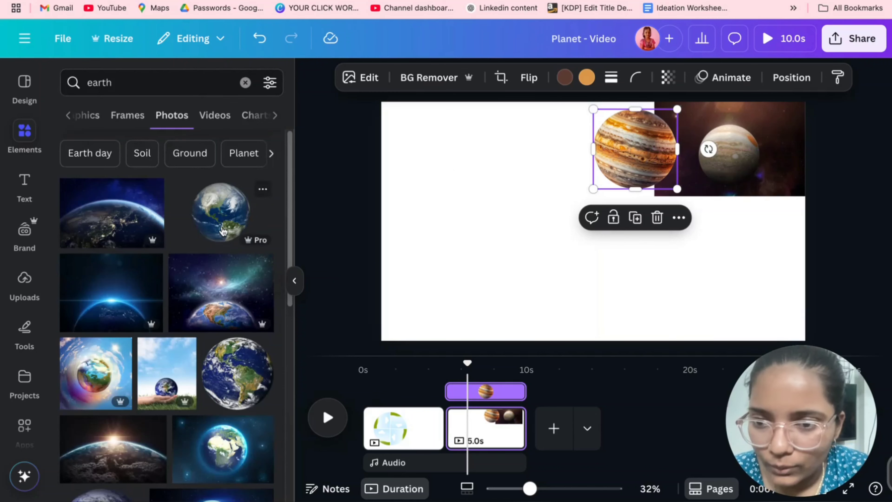
pyautogui.click(223, 232)
pyautogui.moveTo(737, 125); pyautogui.dragTo(584, 250)
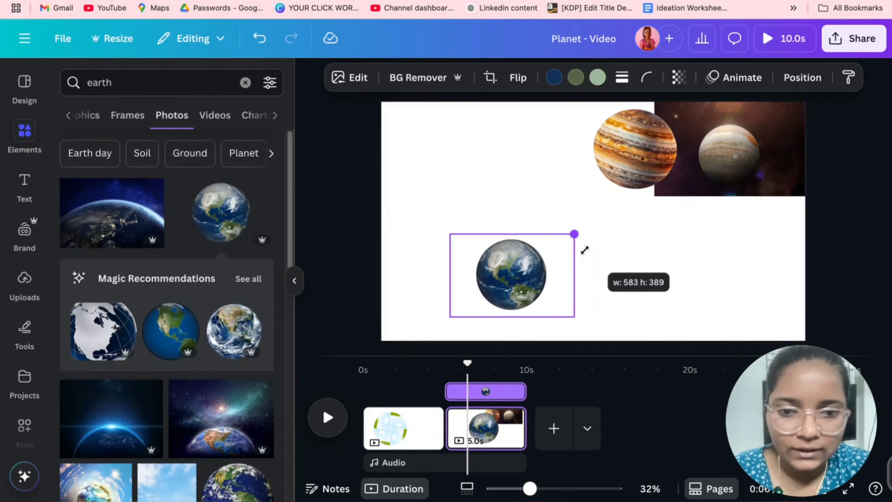
pyautogui.moveTo(496, 295); pyautogui.dragTo(435, 176)
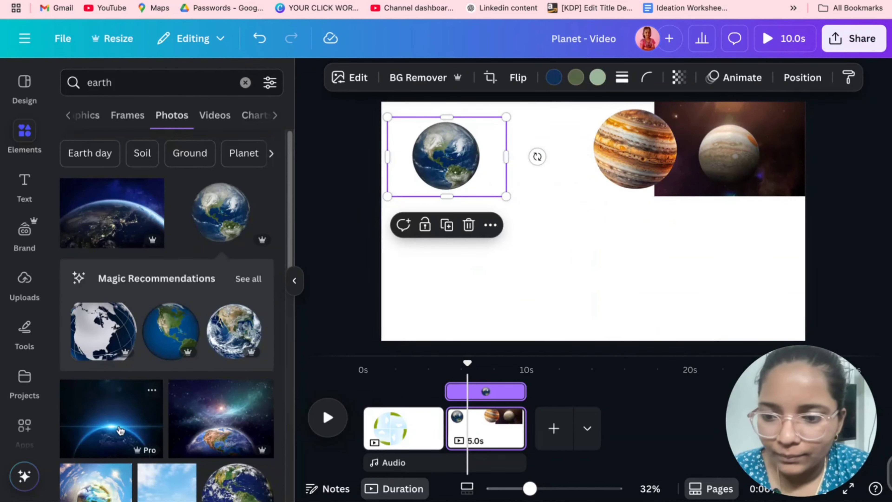
# Add the dark night-side Earth photo, scale it down beside the Earth cutout, and let the cutout overlap its left edge.
pyautogui.scroll(-3, 213, 441)
pyautogui.scroll(-2, 179, 396)
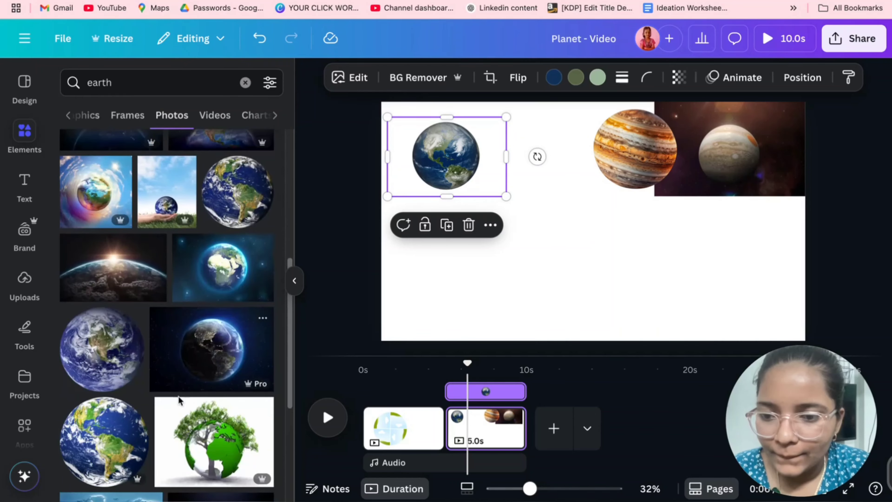
pyautogui.click(209, 364)
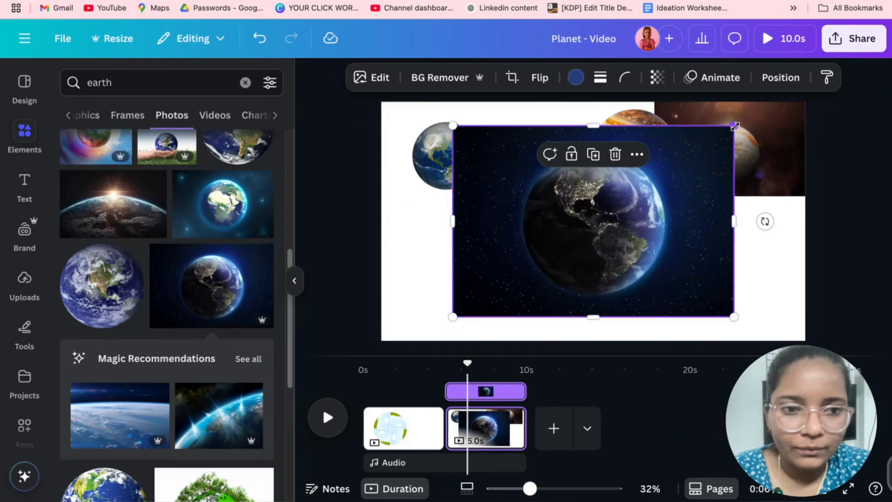
pyautogui.moveTo(735, 126); pyautogui.dragTo(630, 259)
pyautogui.moveTo(546, 277); pyautogui.dragTo(529, 165)
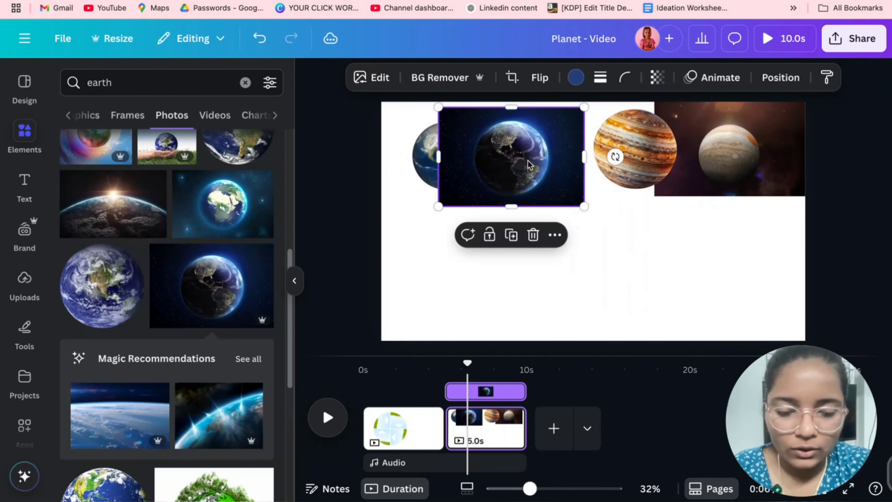
pyautogui.click(409, 168)
pyautogui.moveTo(408, 167); pyautogui.dragTo(402, 167)
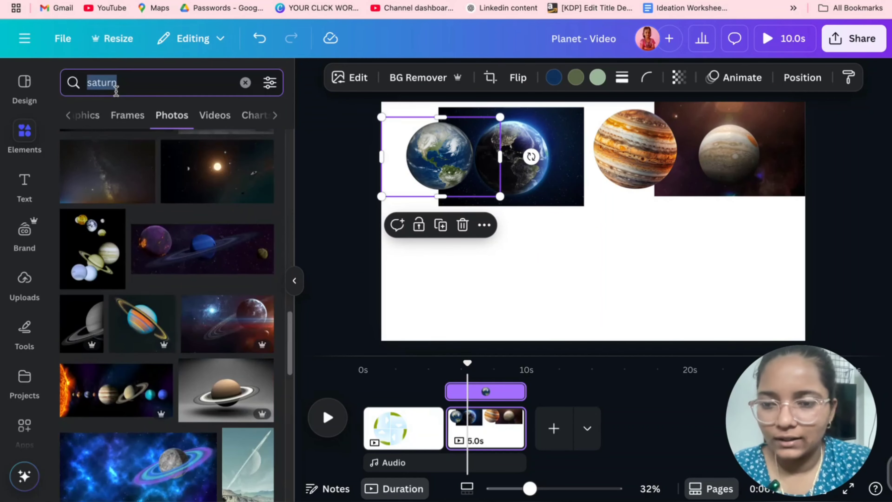
# Search the photos for "mars" and place the Mars cutout and the nebula-background Mars photo, both scaled down, in the page's lower-left area.
pyautogui.write('mars')
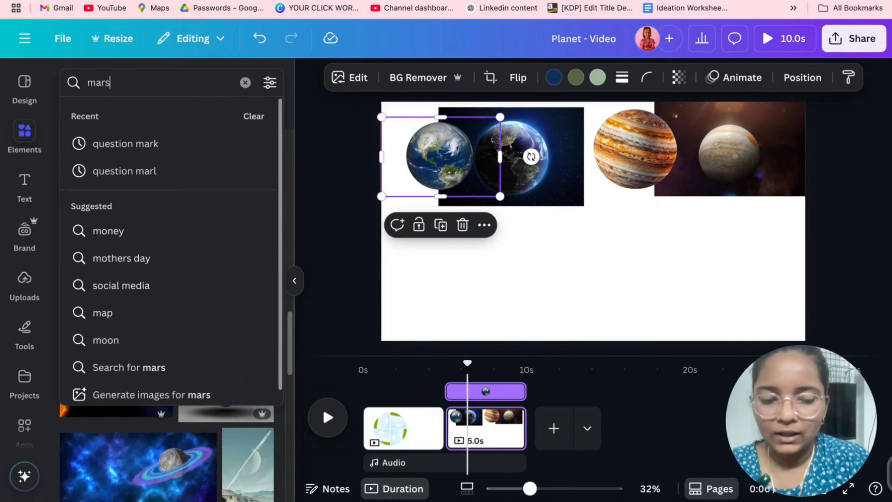
pyautogui.press('Return')
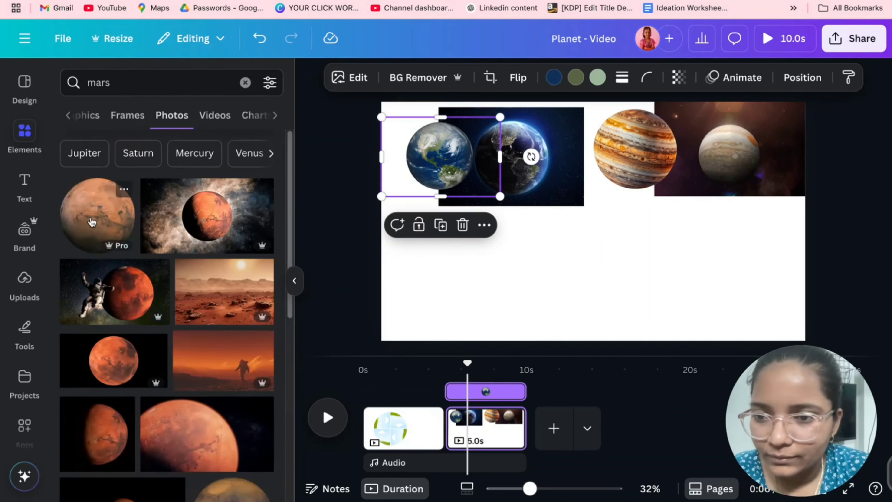
pyautogui.click(92, 222)
pyautogui.moveTo(687, 127); pyautogui.dragTo(571, 245)
pyautogui.moveTo(532, 273); pyautogui.dragTo(424, 273)
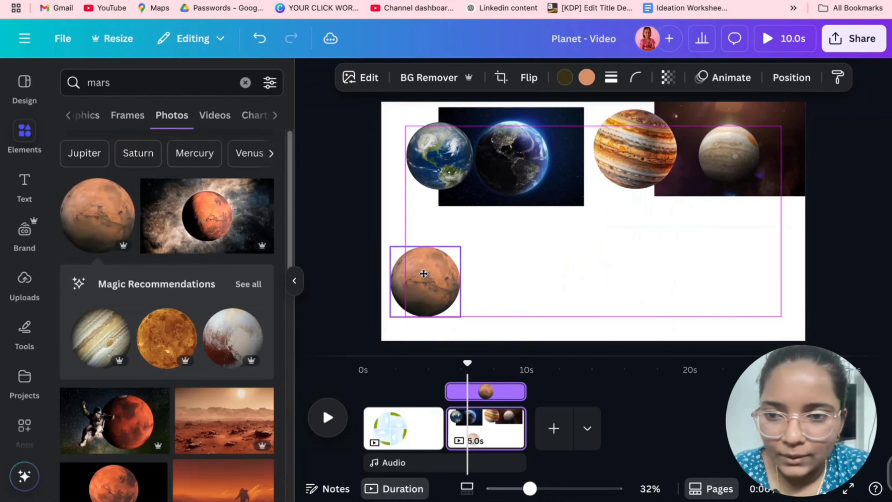
pyautogui.click(177, 218)
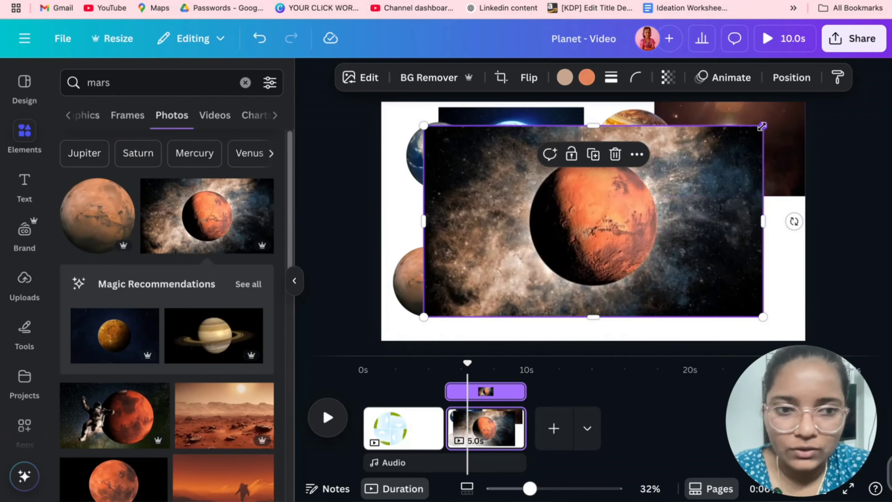
pyautogui.moveTo(762, 126); pyautogui.dragTo(597, 217)
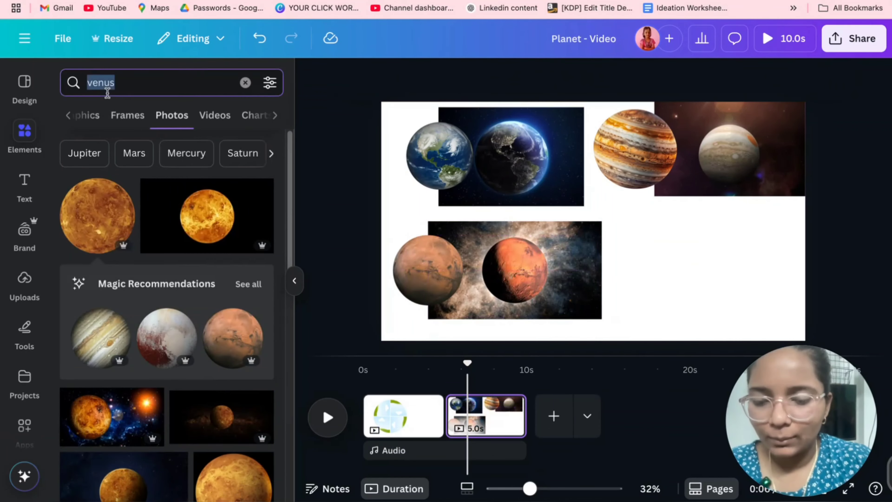
# Search the photos for "neptune" and place a small plain blue Neptune cutout to the right of the Mars photo.
pyautogui.write('ne')
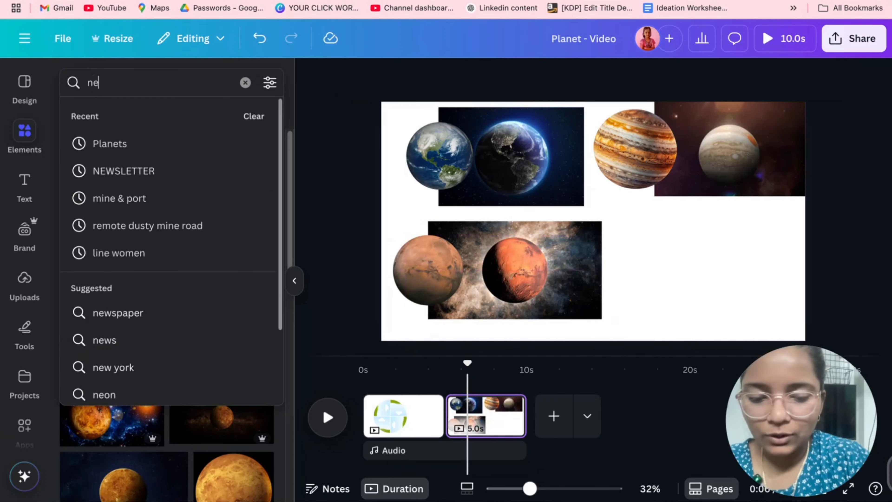
pyautogui.write('ptune')
pyautogui.press('Return')
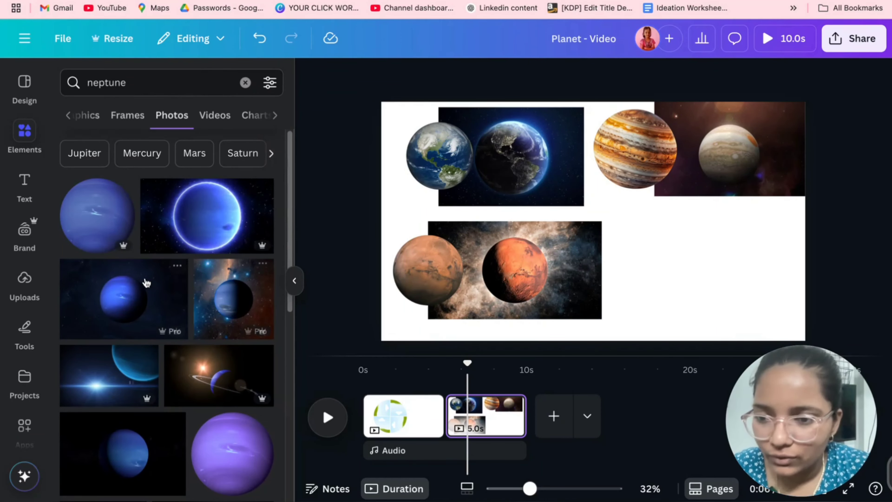
pyautogui.click(101, 219)
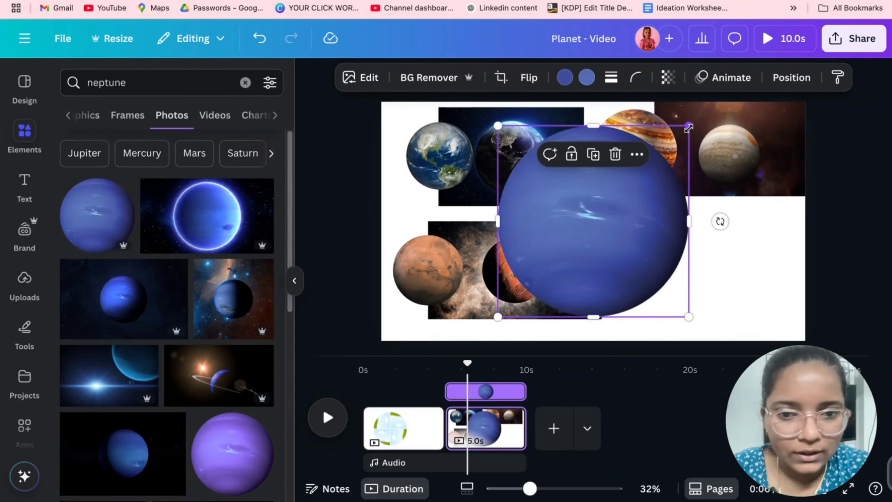
pyautogui.moveTo(689, 127); pyautogui.dragTo(597, 224)
pyautogui.moveTo(551, 265); pyautogui.dragTo(638, 268)
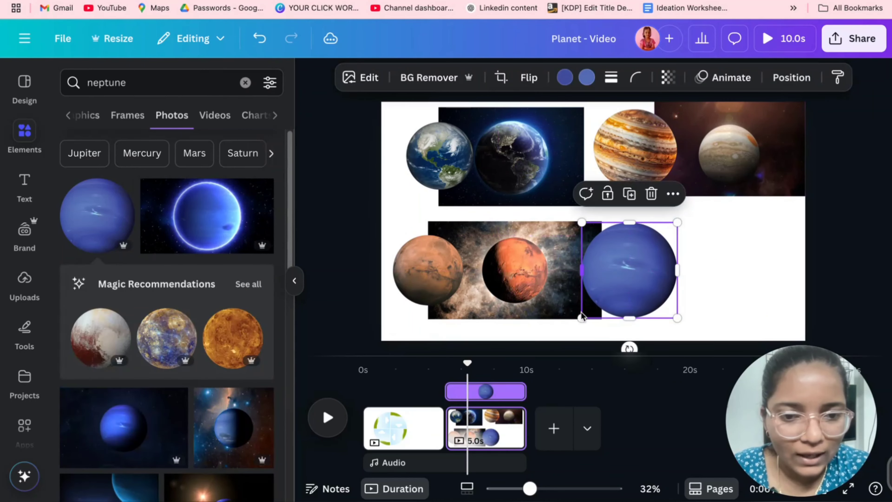
pyautogui.moveTo(582, 317); pyautogui.dragTo(610, 291)
pyautogui.moveTo(634, 248); pyautogui.dragTo(613, 263)
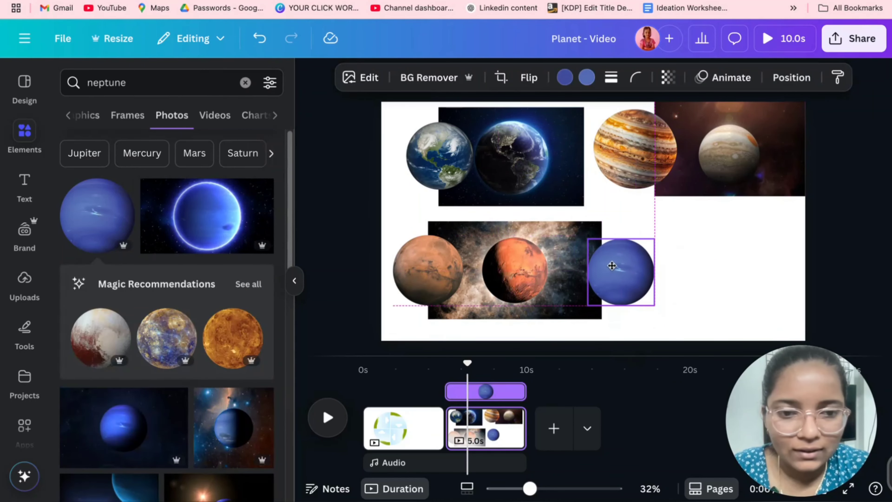
# Add the glowing-rim Neptune photo and scale it to fit the page's lower-right area, overlapping the Neptune cutout.
pyautogui.click(255, 234)
pyautogui.moveTo(424, 126); pyautogui.dragTo(612, 231)
pyautogui.moveTo(678, 266); pyautogui.dragTo(698, 264)
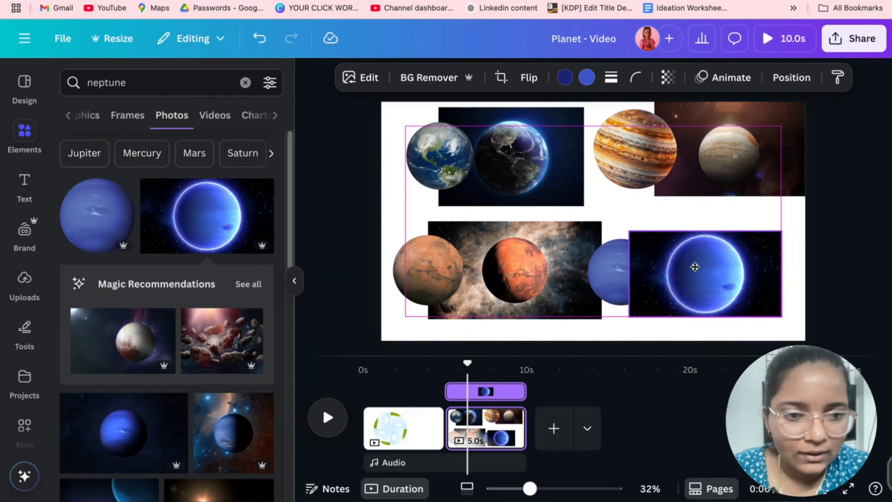
pyautogui.moveTo(782, 226); pyautogui.dragTo(797, 218)
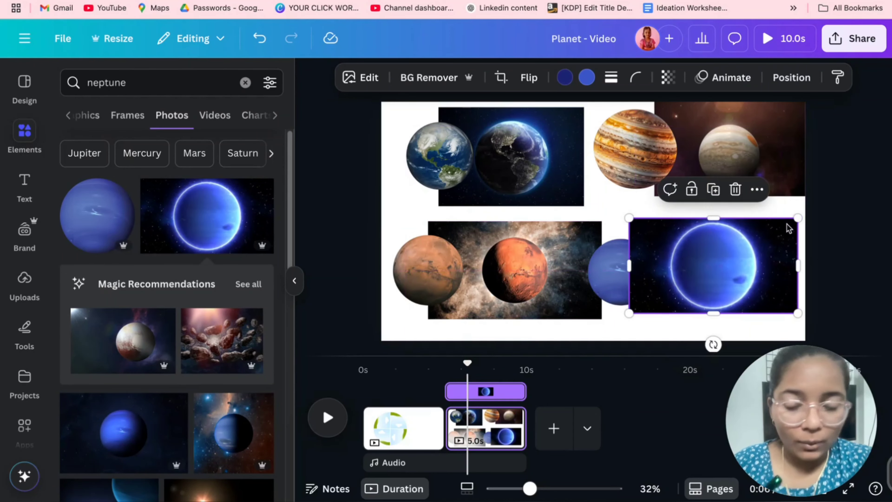
pyautogui.click(830, 194)
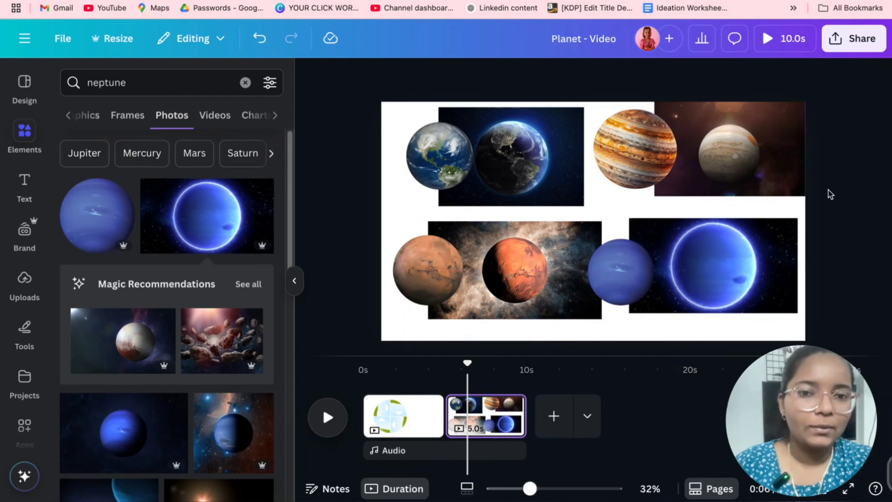
# Add a third page with a default text box and move the text to the page's upper-left area.
pyautogui.click(558, 422)
pyautogui.press('t')
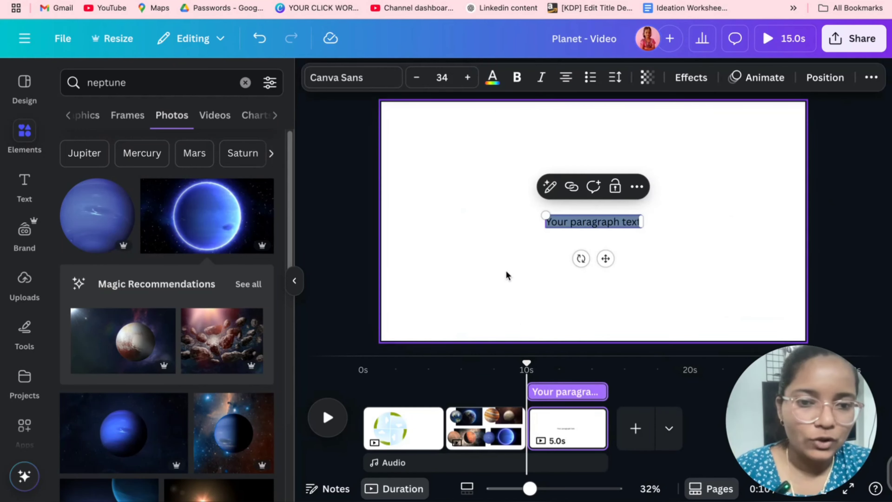
pyautogui.click(506, 274)
pyautogui.moveTo(616, 220); pyautogui.dragTo(483, 139)
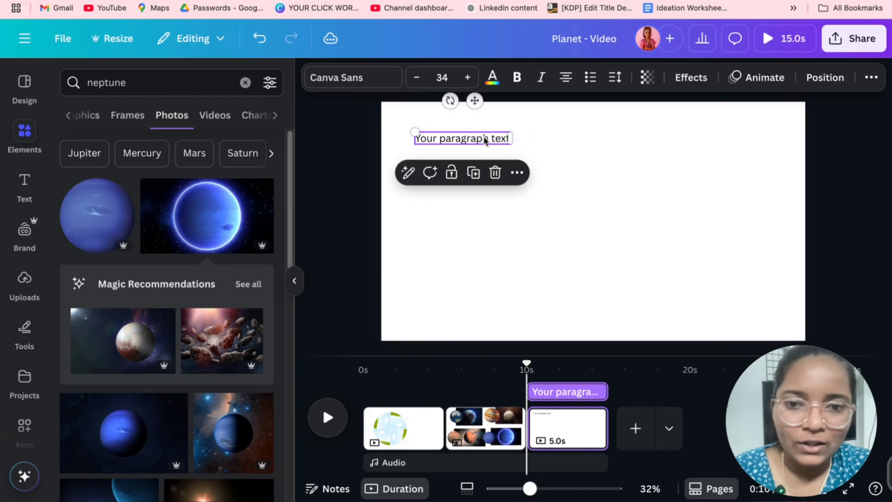
pyautogui.click(407, 172)
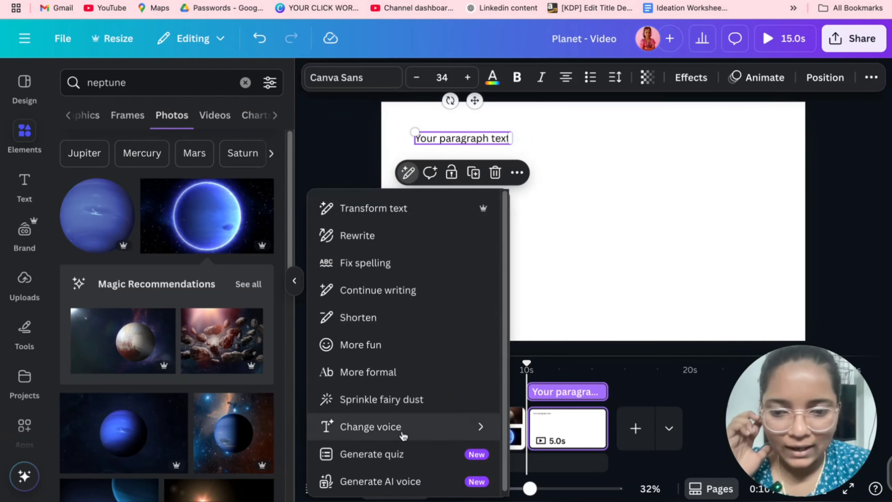
pyautogui.click(287, 288)
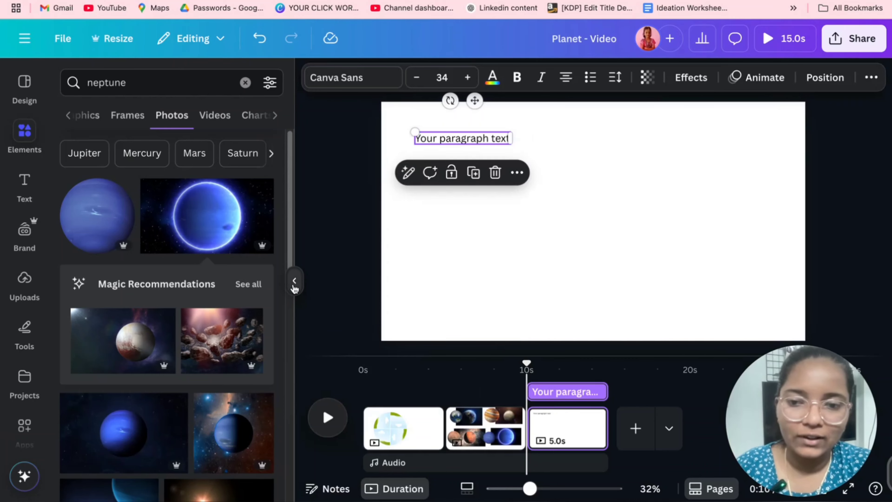
# Replace the placeholder text using Transform text with the prompt "Write a small paragraph on neptune".
pyautogui.click(294, 285)
pyautogui.click(285, 172)
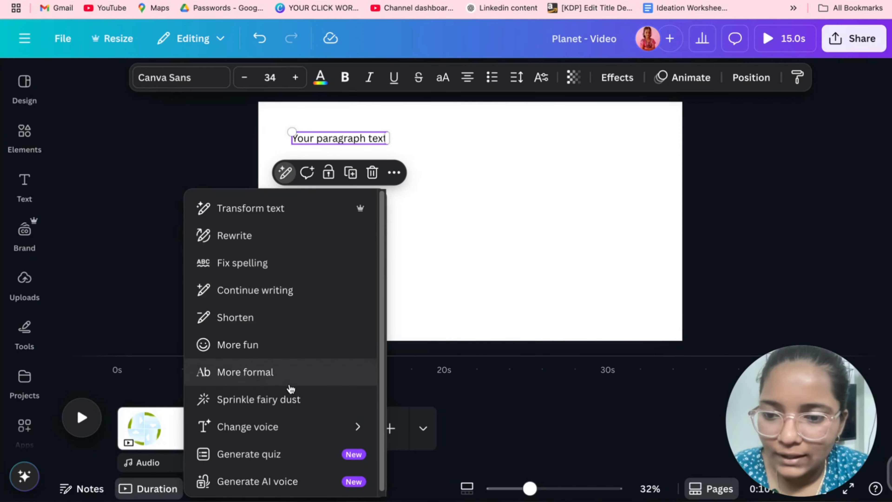
pyautogui.scroll(-1, 261, 448)
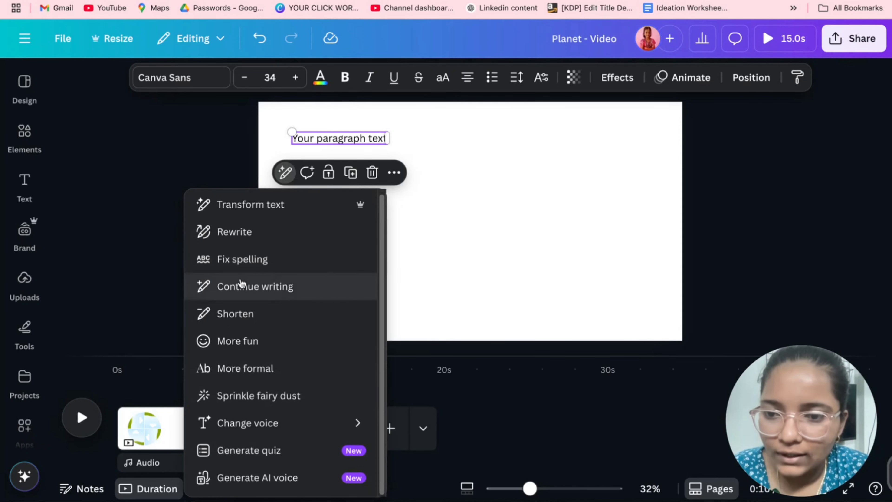
pyautogui.click(232, 205)
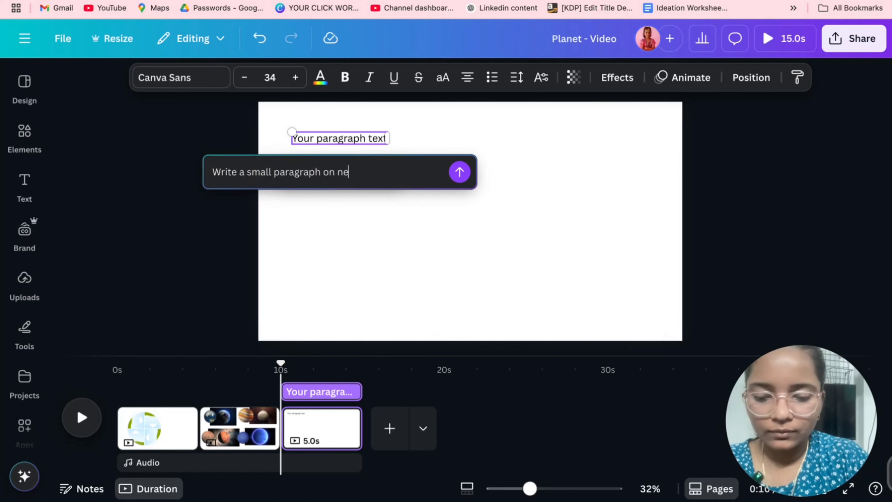
pyautogui.tripleClick(308, 171)
pyautogui.click(459, 172)
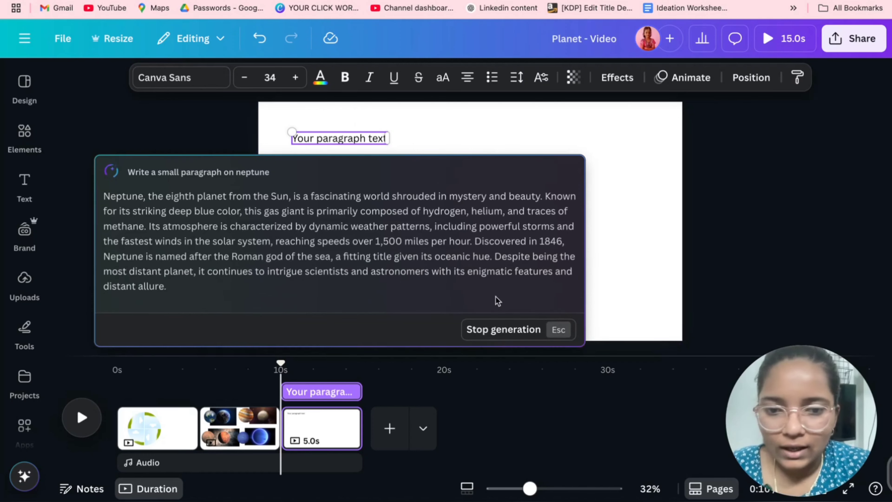
pyautogui.click(531, 340)
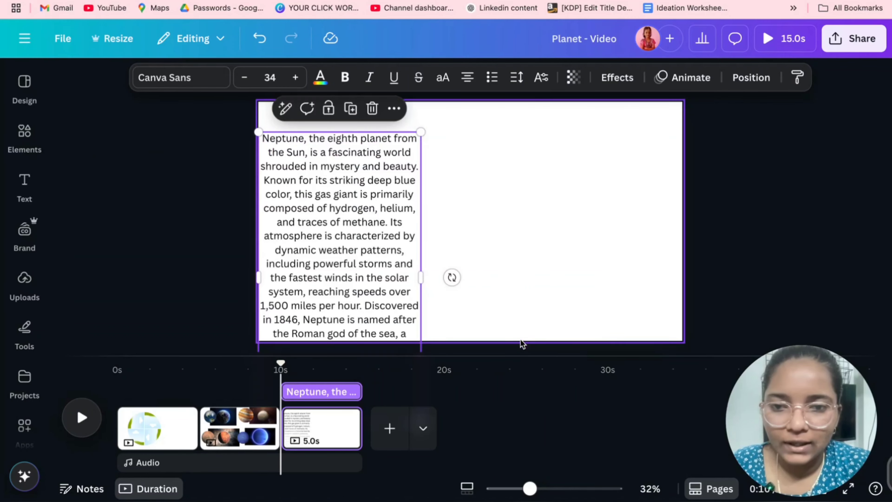
# Move the Neptune paragraph slightly inward from the page's left edge and set its font size to 20.
pyautogui.moveTo(348, 234); pyautogui.dragTo(371, 228)
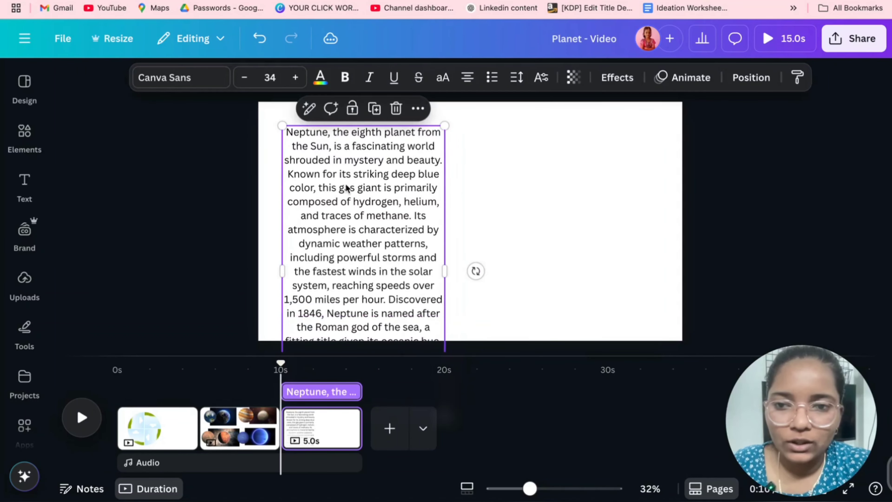
pyautogui.click(270, 77)
pyautogui.write('2')
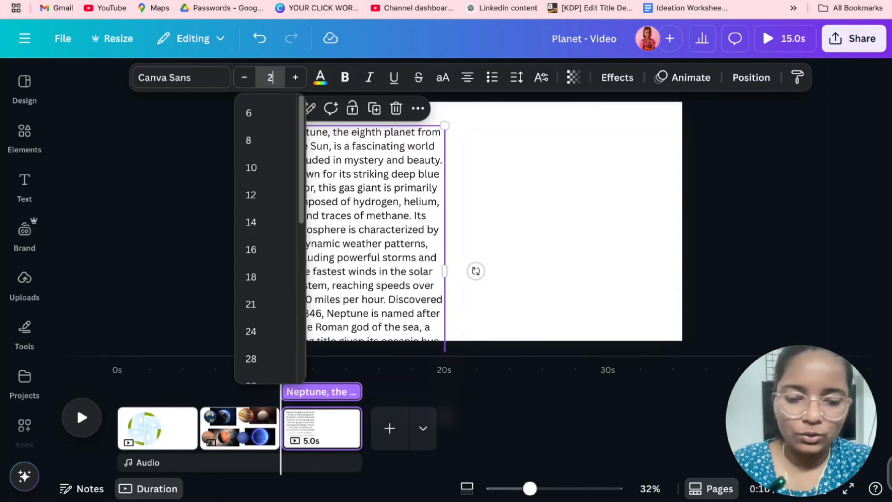
pyautogui.write('0')
pyautogui.press('Return')
# Duplicate the Neptune paragraph below the original and replace the copy's text with an AI-written small paragraph on Mars.
pyautogui.moveTo(411, 162); pyautogui.dragTo(427, 274)
pyautogui.press('super+v')
pyautogui.doubleClick(428, 275)
pyautogui.click(347, 206)
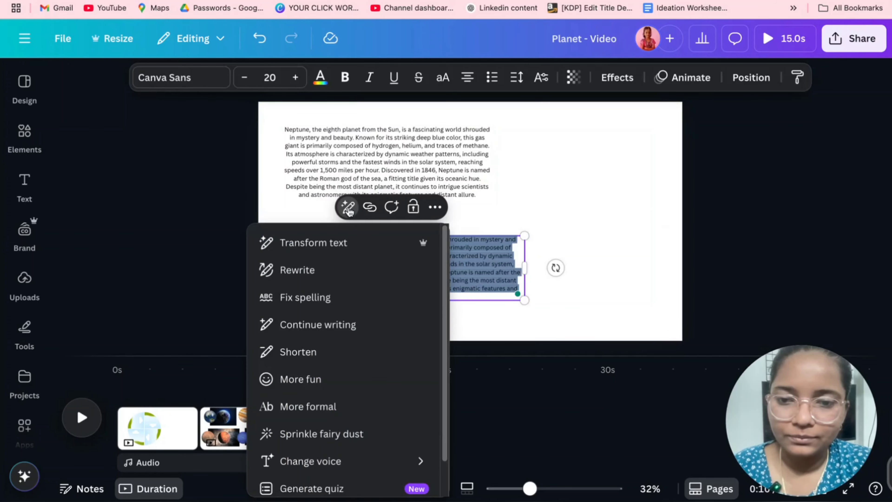
pyautogui.click(358, 241)
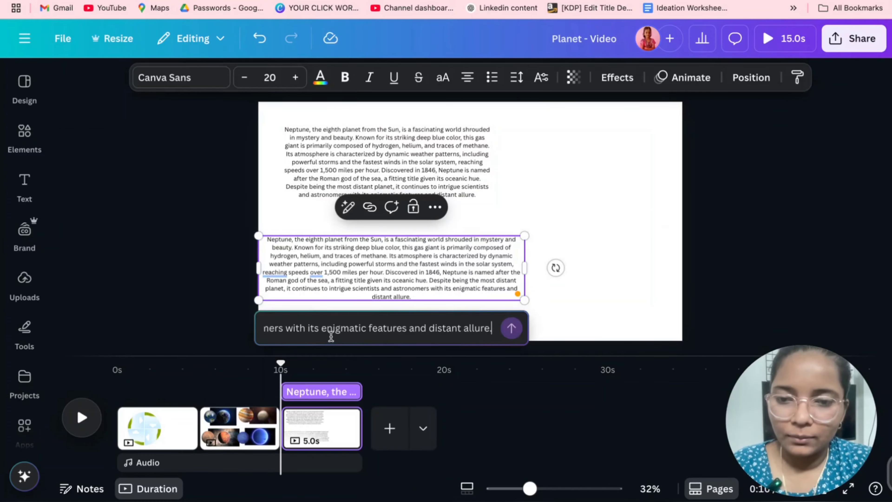
pyautogui.press('super+a')
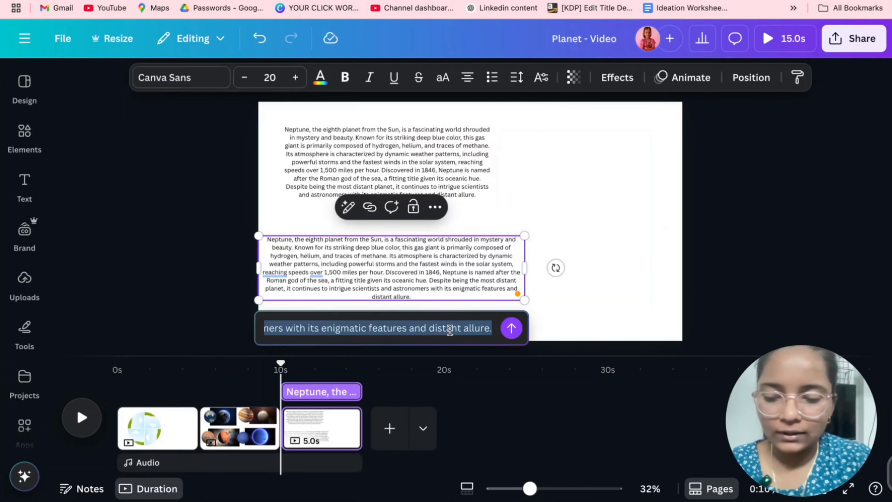
pyautogui.write('Write a small paragraph')
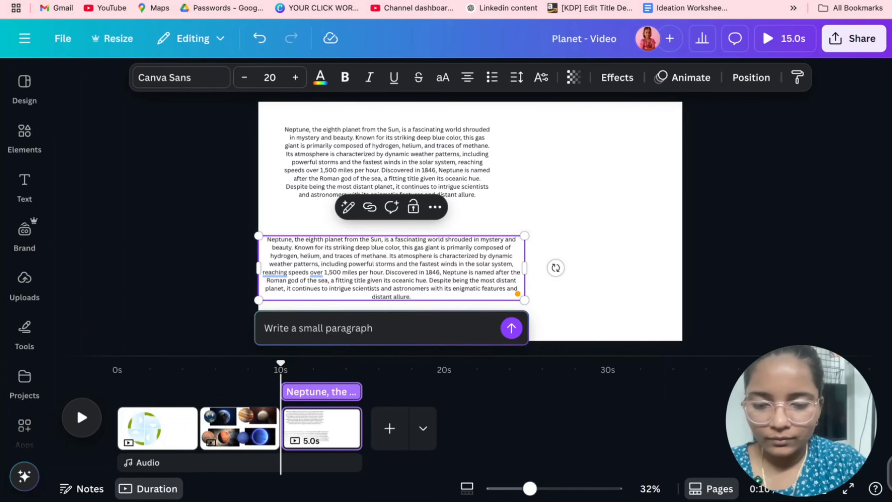
pyautogui.click(511, 328)
pyautogui.click(580, 342)
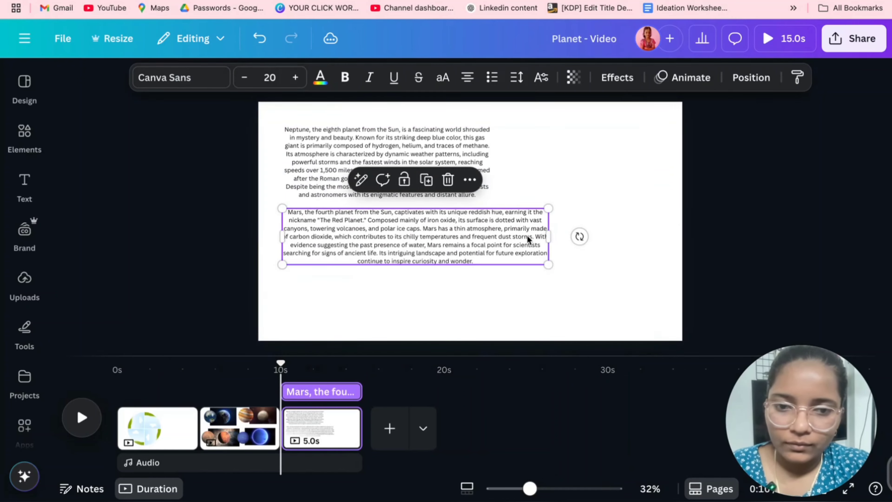
# Narrow the Mars text box and use Transform text to rewrite the upper-right Neptune copy as a small paragraph on Venus.
pyautogui.moveTo(544, 235); pyautogui.dragTo(471, 214)
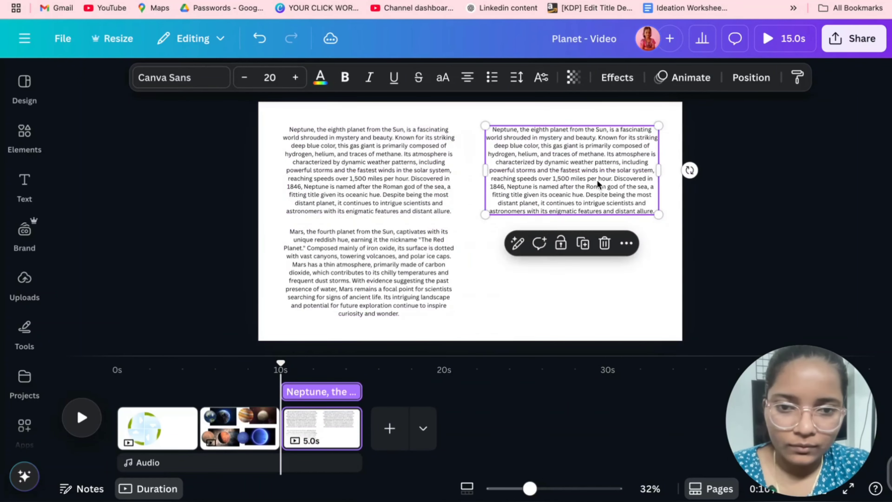
pyautogui.click(514, 241)
pyautogui.write('write a small para')
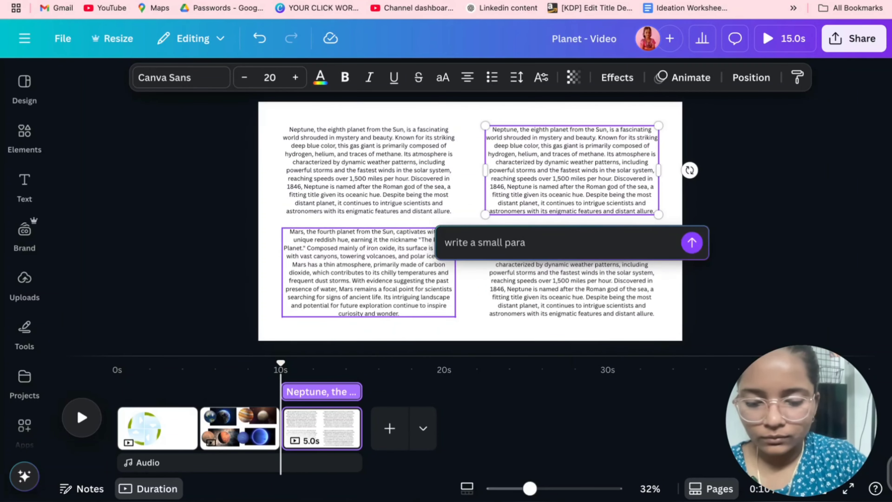
pyautogui.write('graph on earth')
pyautogui.press('Return')
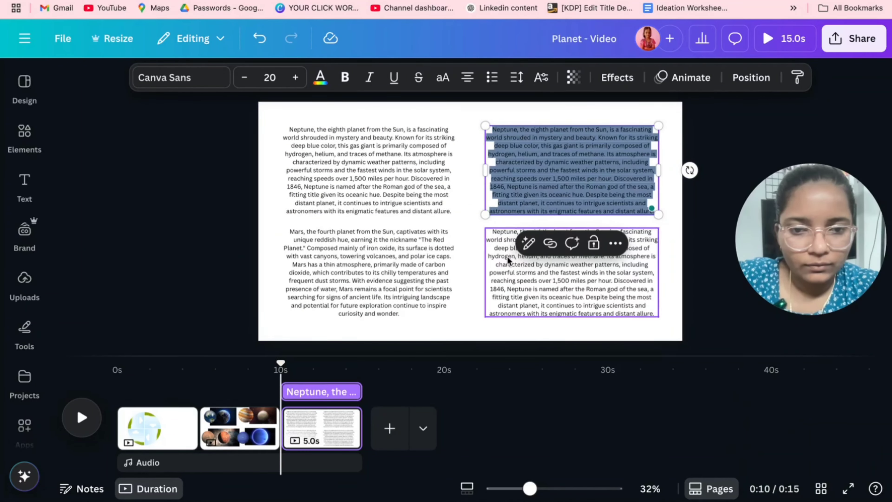
pyautogui.write('Wr')
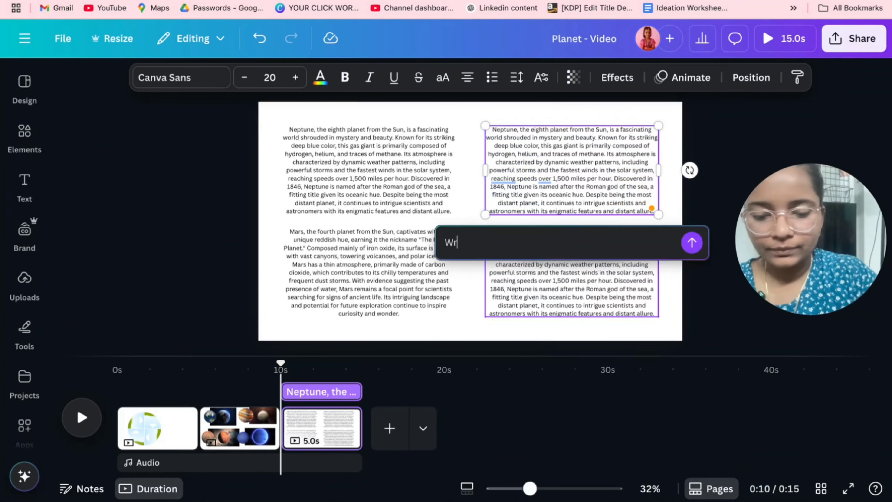
pyautogui.write(' venus')
pyautogui.press('Return')
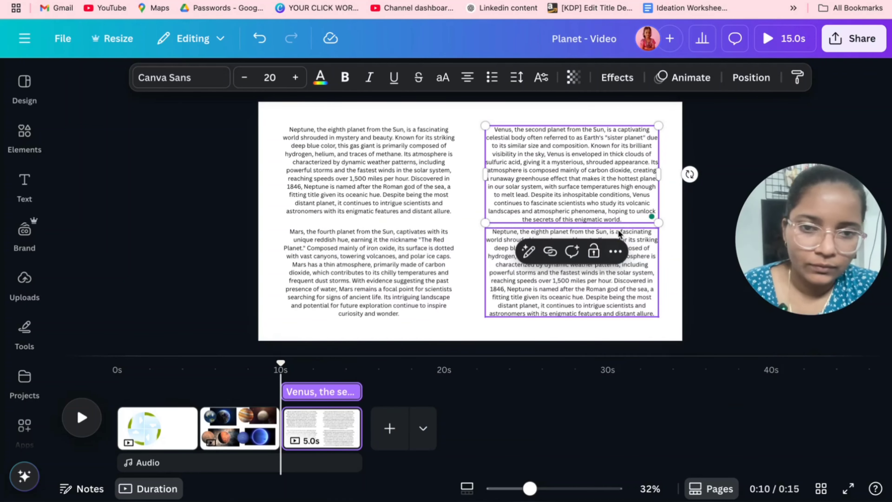
# Use Transform text to rewrite the lower-right Neptune copy as a small paragraph on Earth, and shift it up slightly.
pyautogui.click(539, 286)
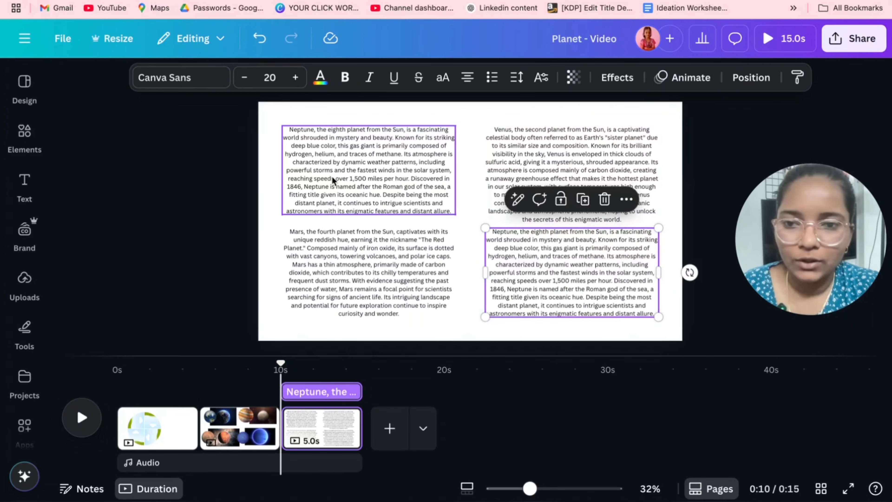
pyautogui.click(513, 202)
pyautogui.click(494, 234)
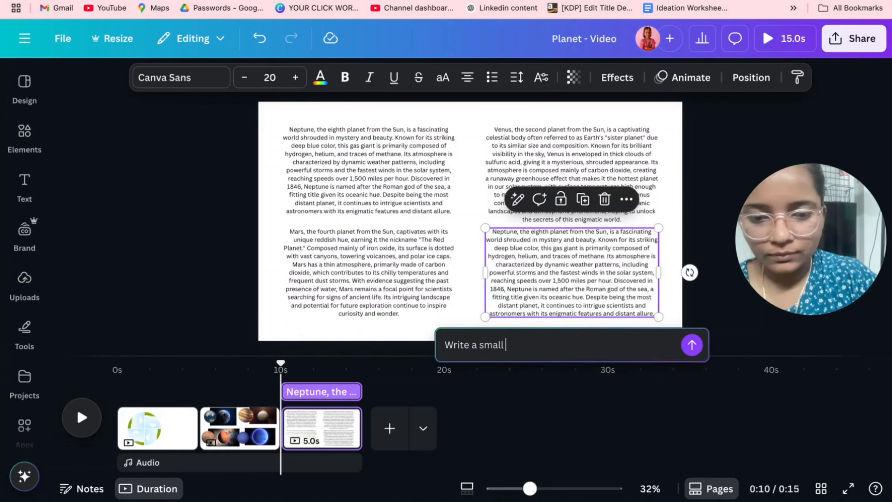
pyautogui.press('Return')
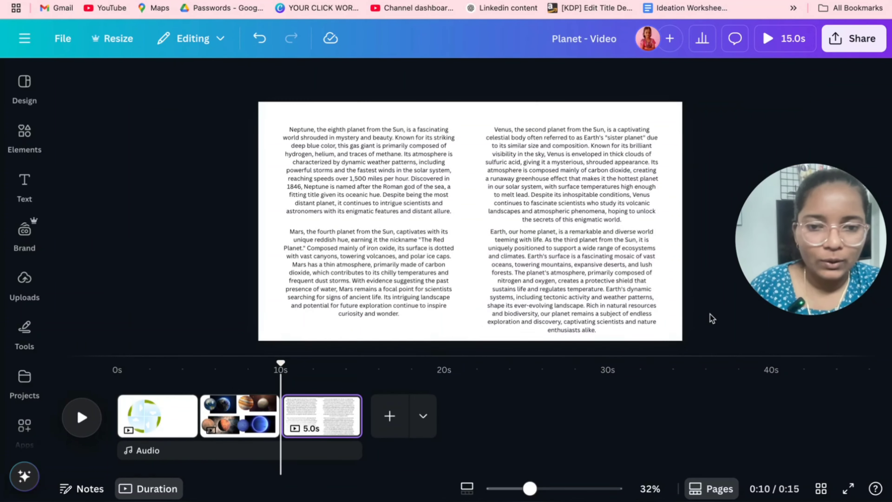
pyautogui.click(586, 291)
pyautogui.click(667, 244)
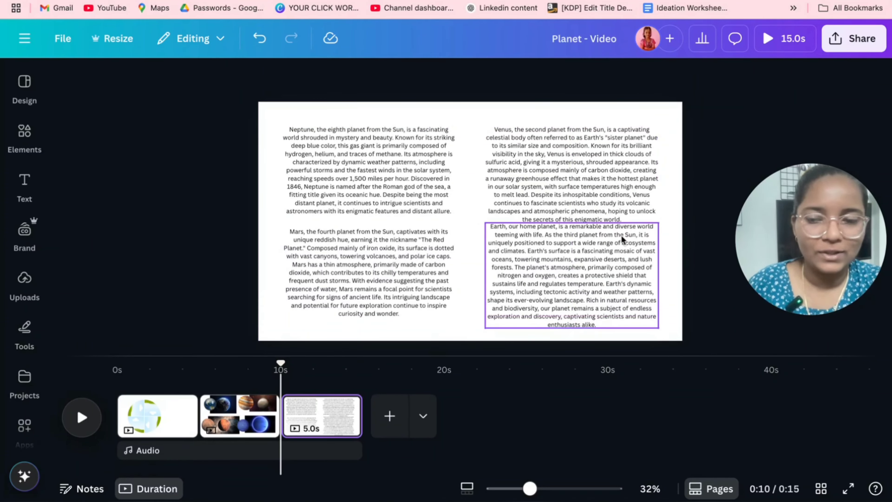
# Review the planet photos, the paragraphs and the quarter-frame circle across the three pages.
pyautogui.click(214, 421)
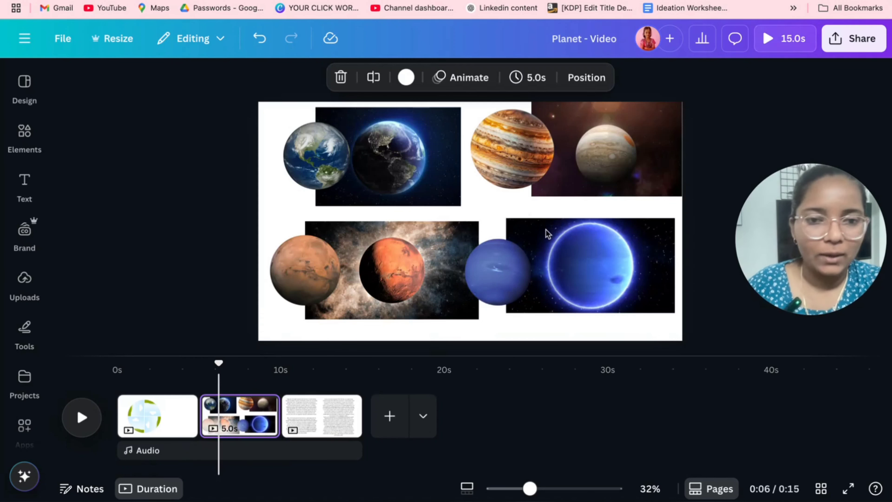
pyautogui.click(314, 427)
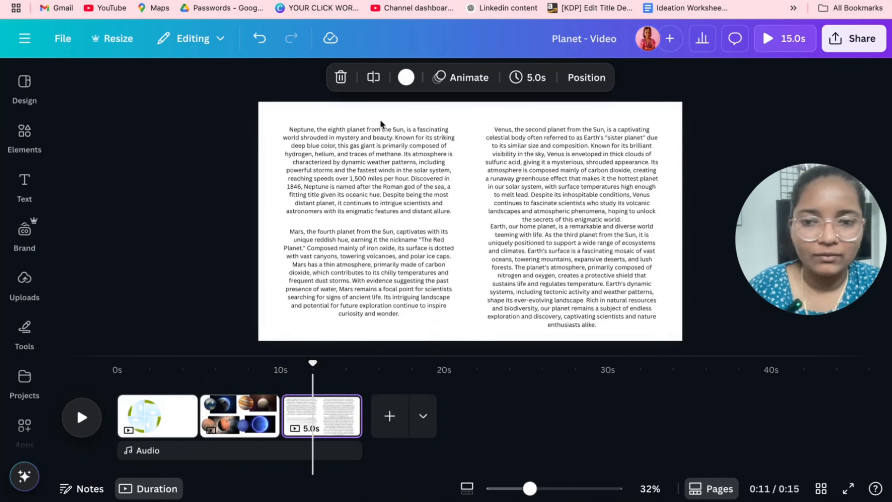
pyautogui.click(172, 425)
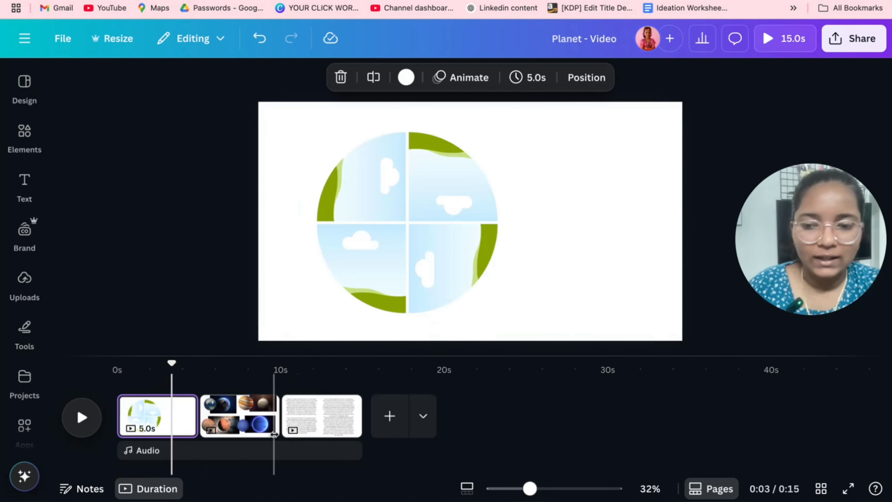
pyautogui.click(230, 418)
pyautogui.click(356, 142)
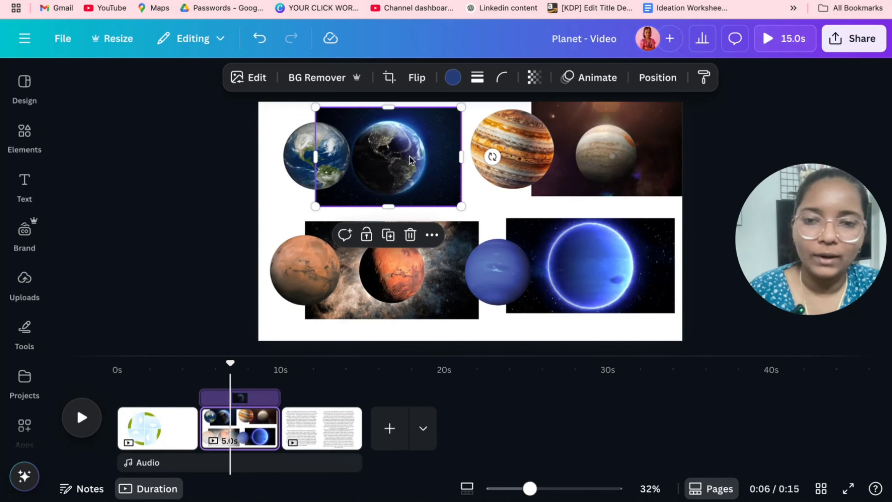
# Try enlarging the first page's quarter-frame circle to about the page's width and placing it partly beyond the right edge.
pyautogui.click(169, 423)
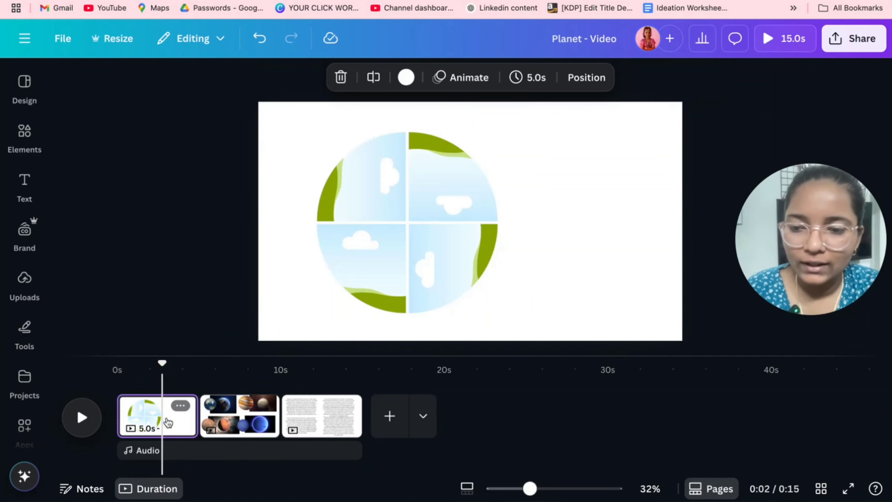
pyautogui.click(367, 212)
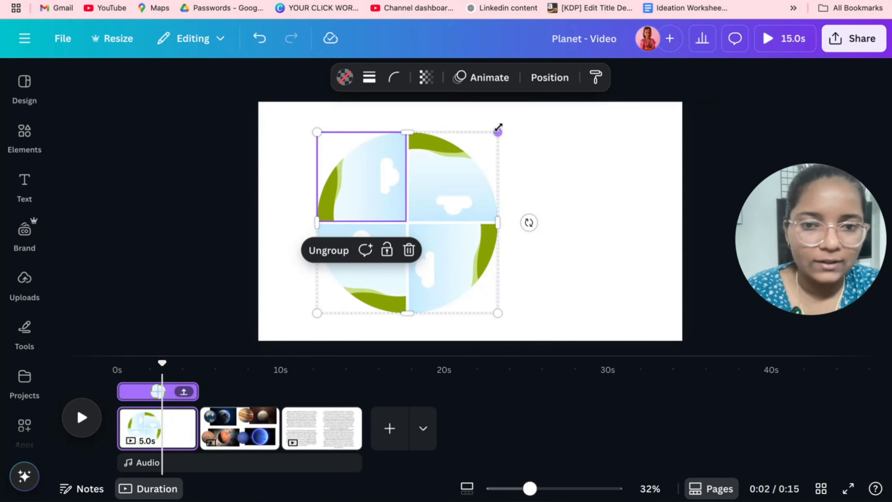
pyautogui.moveTo(497, 132); pyautogui.dragTo(639, 14)
pyautogui.moveTo(497, 155); pyautogui.dragTo(571, 200)
pyautogui.moveTo(719, 335); pyautogui.dragTo(829, 413)
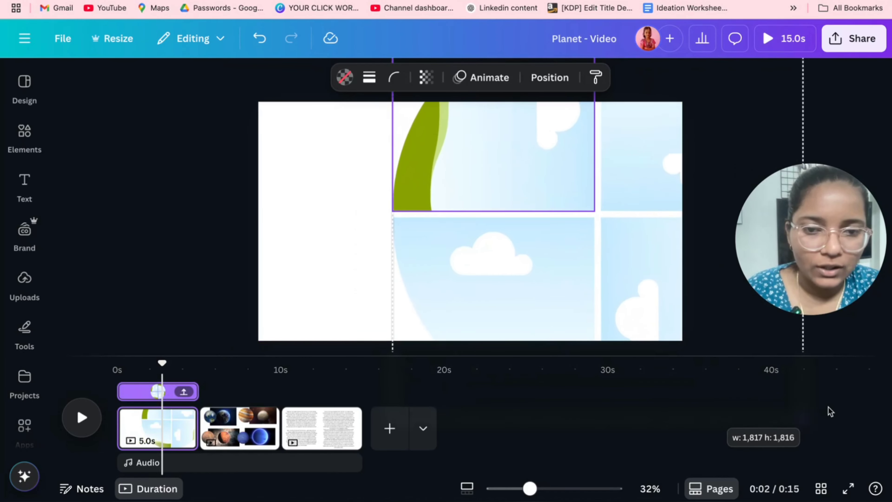
pyautogui.moveTo(611, 303); pyautogui.dragTo(662, 212)
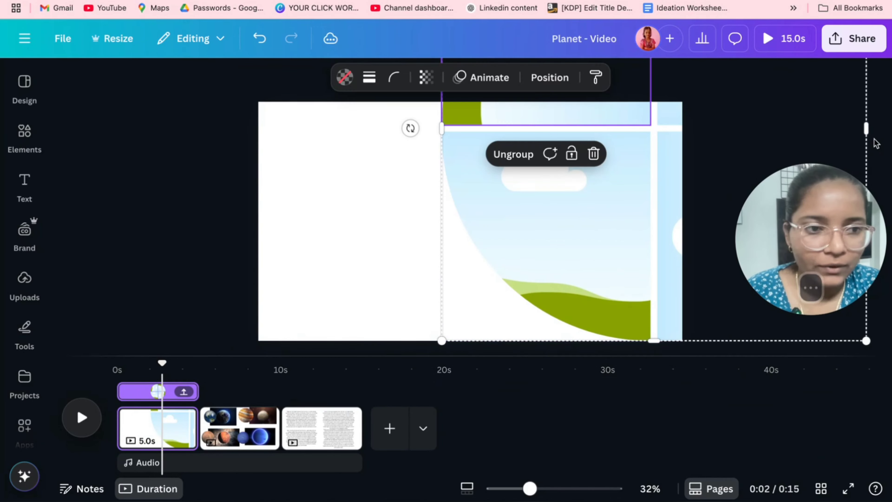
# Try tilting the enlarged quarter-frame circle clockwise and repositioning it over the right part of the page.
pyautogui.moveTo(410, 127); pyautogui.dragTo(432, 74)
pyautogui.moveTo(524, 166); pyautogui.dragTo(565, 182)
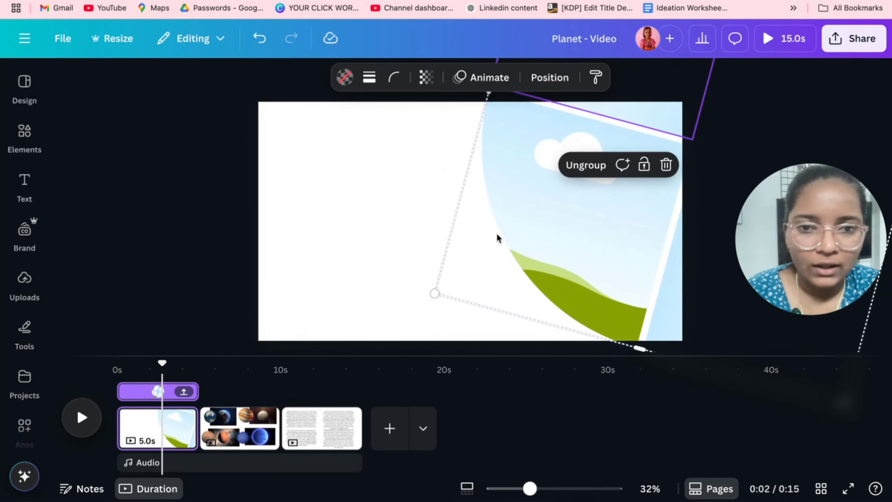
pyautogui.moveTo(496, 235); pyautogui.dragTo(427, 273)
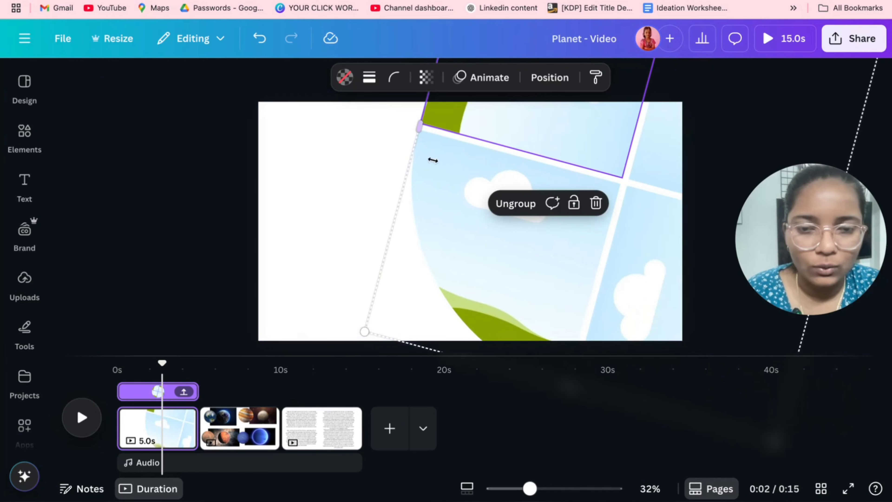
pyautogui.moveTo(366, 331); pyautogui.dragTo(420, 350)
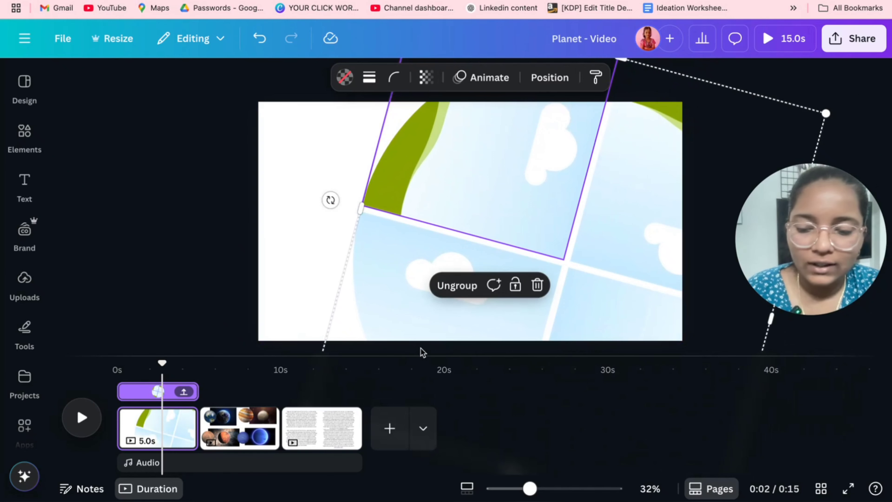
# Undo all the resizing, rotating and moving of the quarter-frame circle.
pyautogui.hotkey('ctrl', 'z')
pyautogui.hotkey('ctrl', 'z')
pyautogui.hotkey('ctrl', 'z')
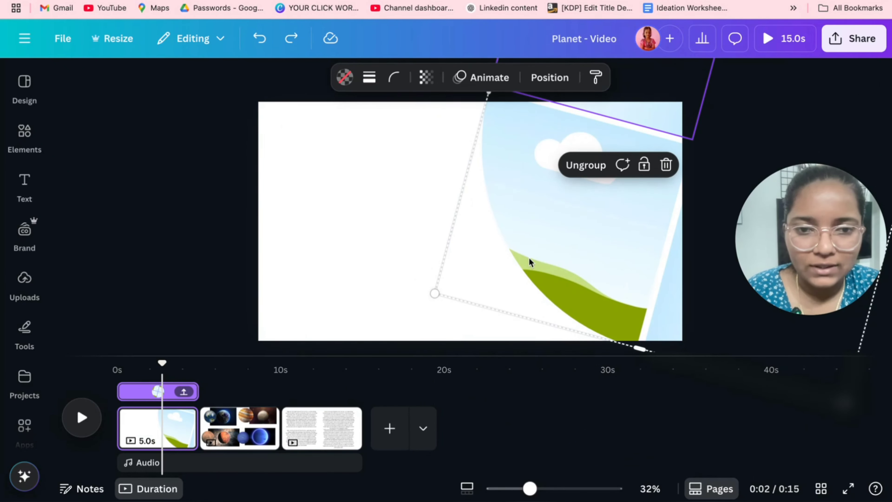
pyautogui.hotkey('ctrl', 'z')
pyautogui.hotkey('ctrl', 'z')
pyautogui.hotkey('ctrl', 'z')
pyautogui.hotkey('ctrl', 'z')
pyautogui.hotkey('ctrl', 'z')
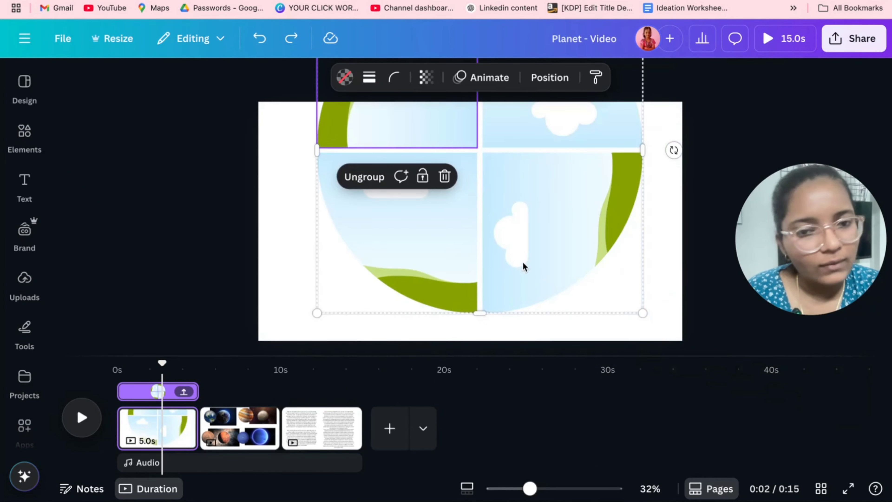
pyautogui.hotkey('ctrl', 'z')
pyautogui.hotkey('ctrl', 'z')
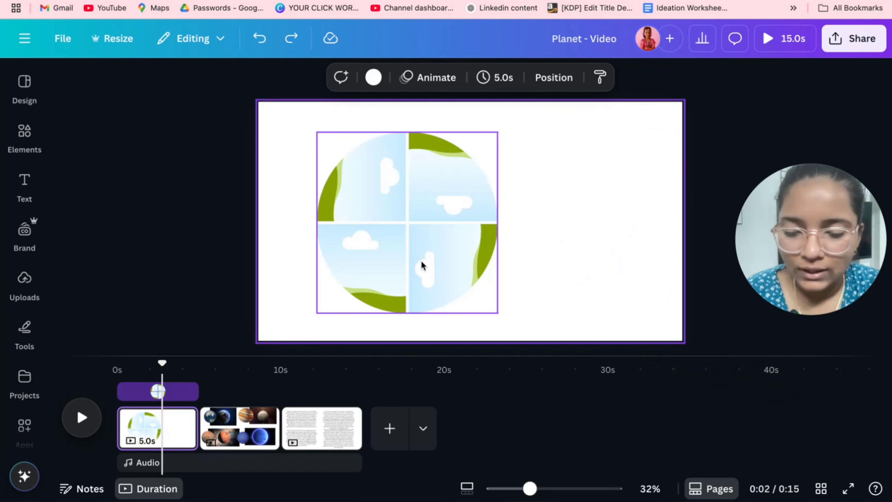
# Fill the circle's upper-left quarter frame with the dark Earth space photo and enlarge the photo within the frame.
pyautogui.hotkey('ctrl', 'y')
pyautogui.moveTo(390, 158); pyautogui.dragTo(409, 194)
pyautogui.doubleClick(374, 182)
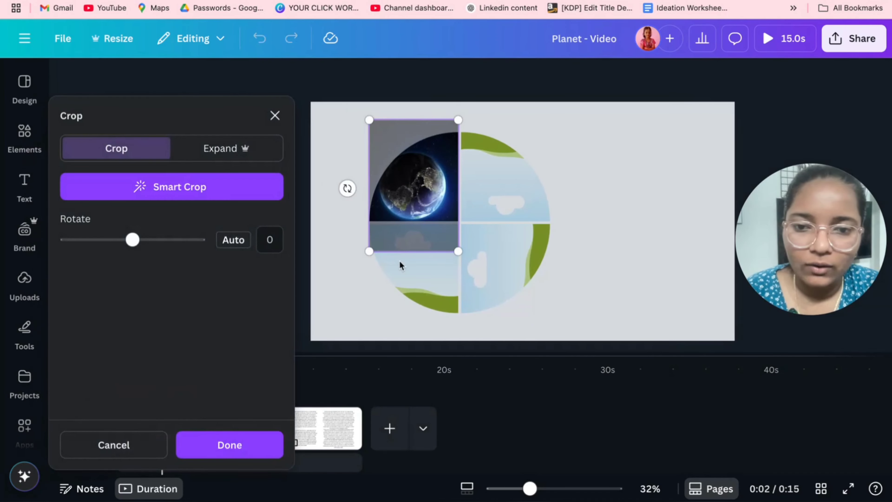
pyautogui.moveTo(348, 189); pyautogui.dragTo(397, 268)
pyautogui.click(330, 298)
pyautogui.click(258, 303)
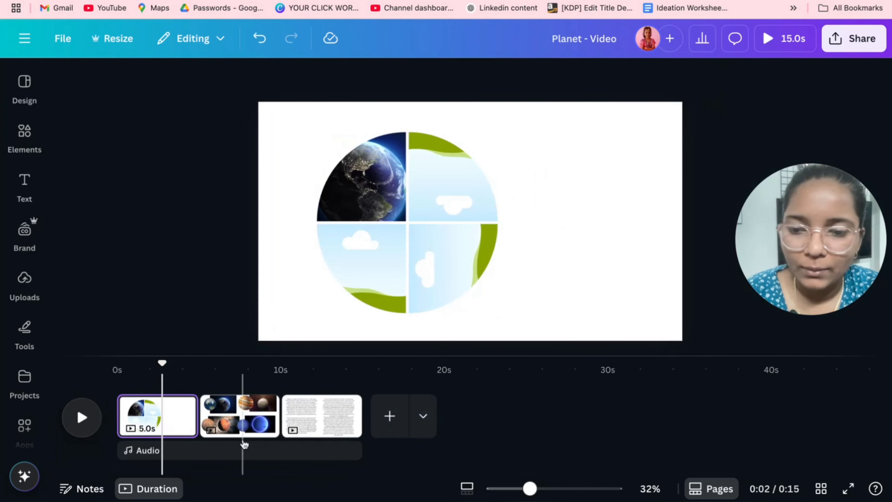
# Copy the Jupiter photo with the space background from the second page and paste it onto the first page.
pyautogui.click(245, 425)
pyautogui.click(625, 150)
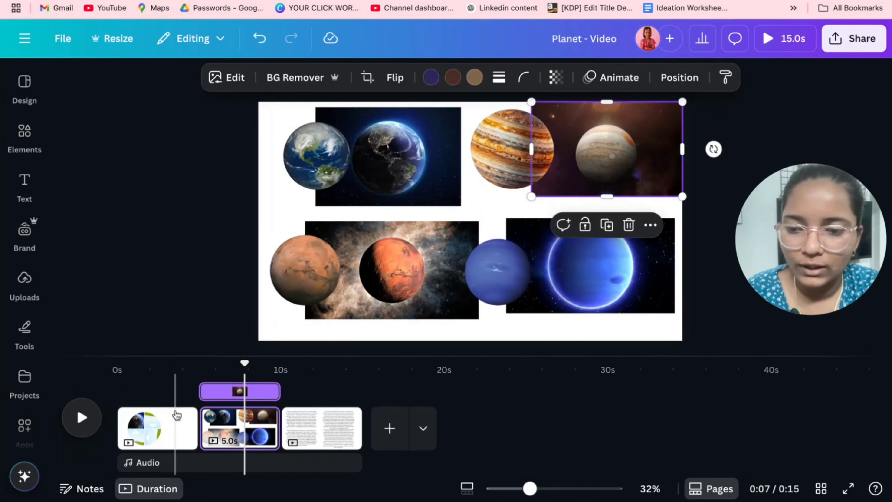
pyautogui.click(173, 418)
pyautogui.hotkey('ctrl', 'v')
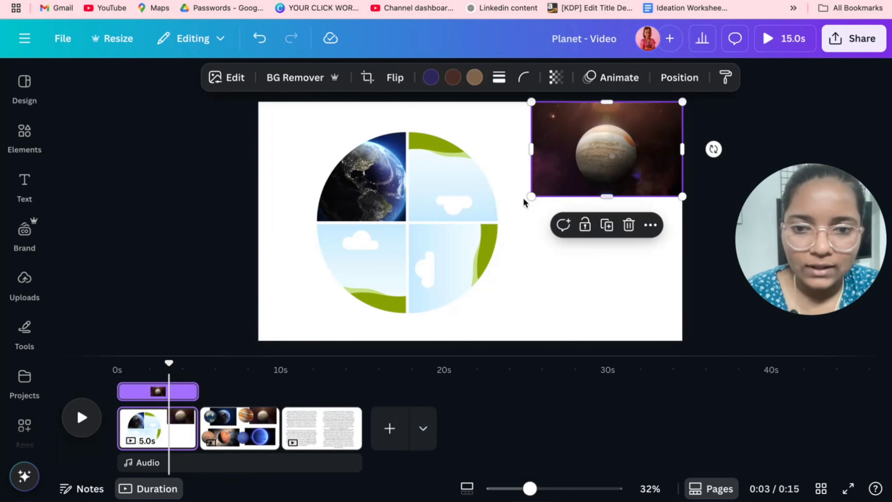
# Try filling the circle's upper-right quarter frame with the Jupiter photo, undo the placement, and delete the loose photo.
pyautogui.moveTo(578, 172); pyautogui.dragTo(448, 185)
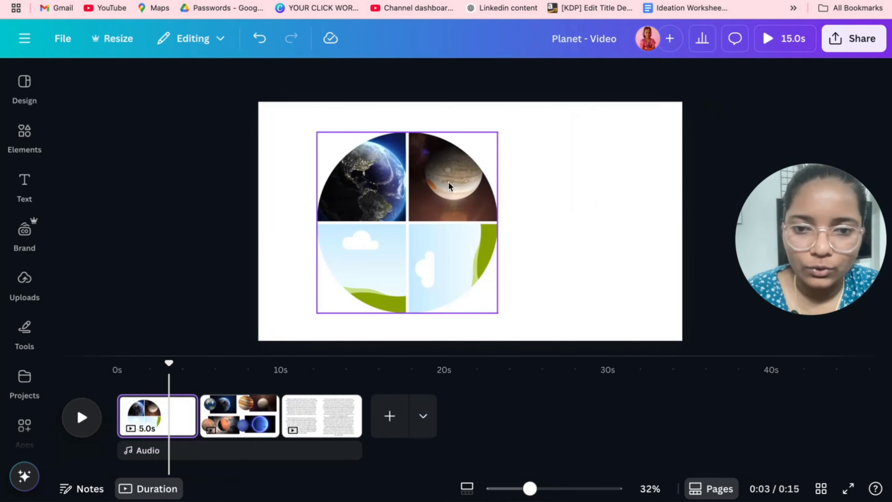
pyautogui.doubleClick(449, 220)
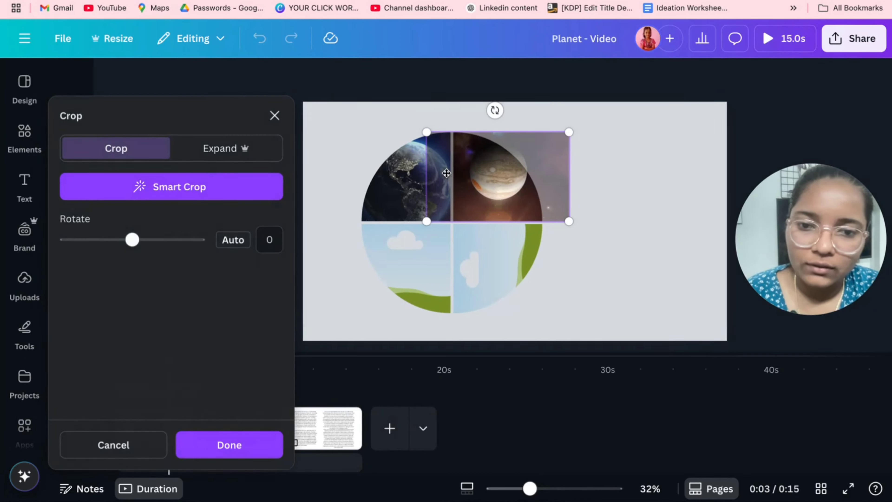
pyautogui.click(600, 214)
pyautogui.click(260, 46)
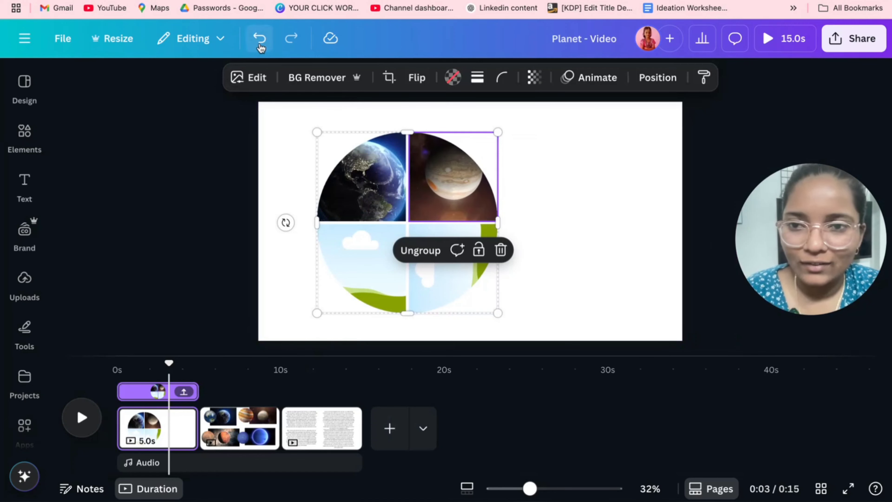
pyautogui.click(260, 46)
pyautogui.click(597, 166)
pyautogui.press('Delete')
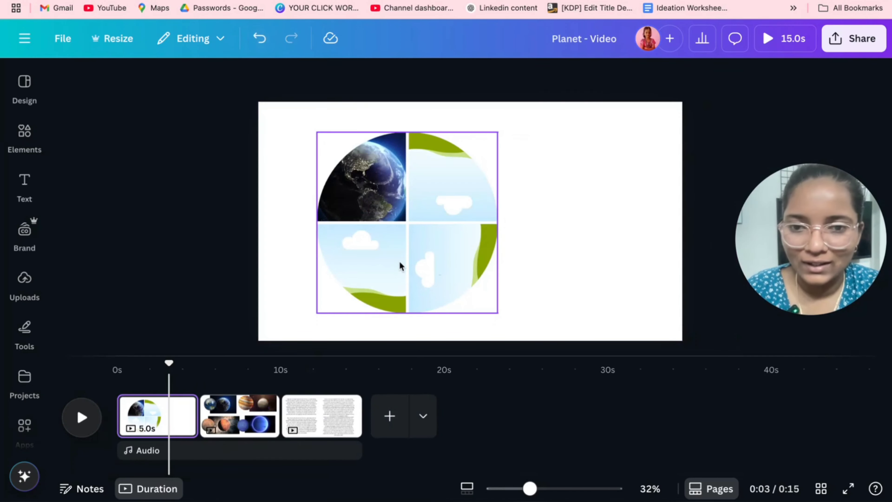
# Rotate the circle counterclockwise so the Earth quarter faces left, and enlarge it until it extends beyond the page's right edge.
pyautogui.click(400, 266)
pyautogui.moveTo(528, 222); pyautogui.dragTo(483, 133)
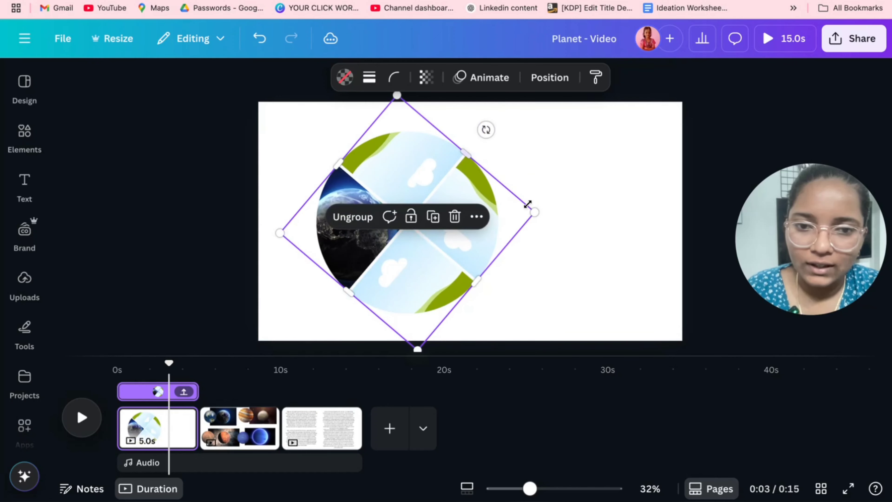
pyautogui.moveTo(533, 212); pyautogui.dragTo(754, 226)
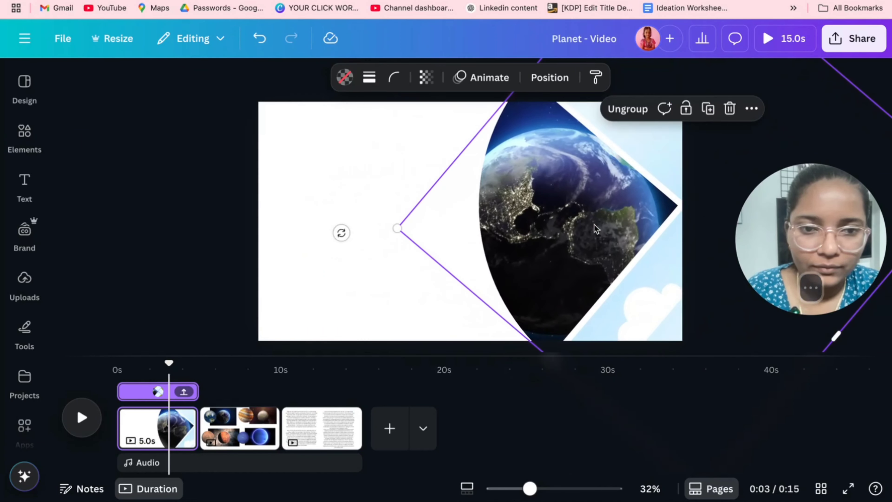
pyautogui.moveTo(594, 225); pyautogui.dragTo(604, 225)
# Rotate the circle a quarter turn counterclockwise and fill the empty left-facing quarter frame with the Jupiter space photo.
pyautogui.moveTo(352, 231); pyautogui.dragTo(671, 417)
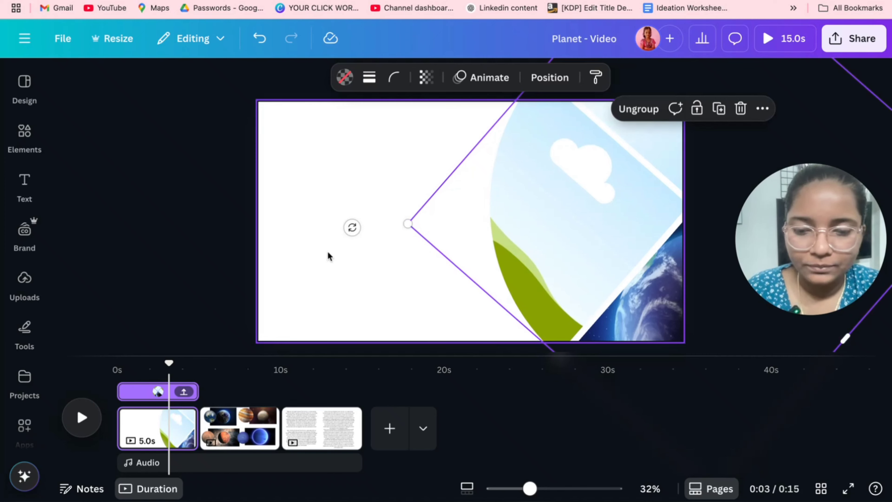
pyautogui.hotkey('ctrl', 'v')
pyautogui.moveTo(563, 180); pyautogui.dragTo(530, 228)
pyautogui.moveTo(569, 197)
pyautogui.mouseDown()
pyautogui.moveTo(589, 197)
pyautogui.moveTo(582, 203)
pyautogui.mouseUp()
# Enlarge and reposition the Jupiter photo within its quarter frame so the planet fills more of it.
pyautogui.doubleClick(582, 203)
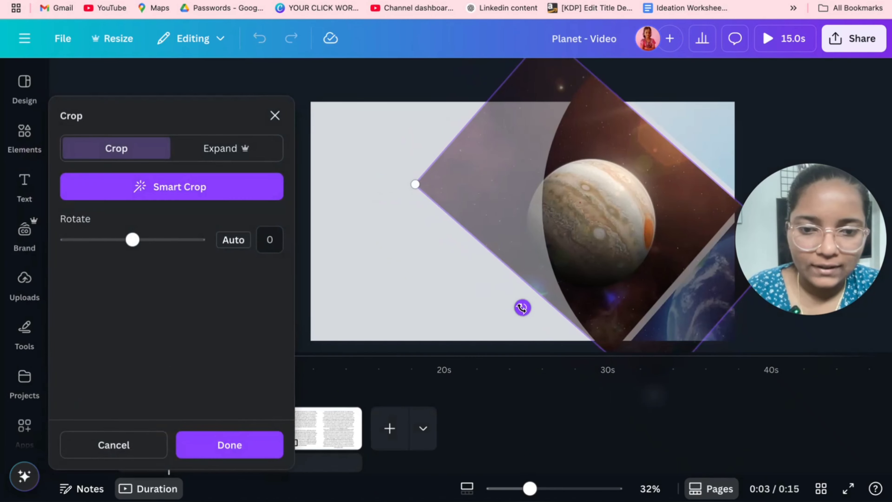
pyautogui.moveTo(522, 306); pyautogui.dragTo(548, 318)
pyautogui.moveTo(604, 233); pyautogui.dragTo(629, 232)
pyautogui.click(353, 183)
pyautogui.click(283, 185)
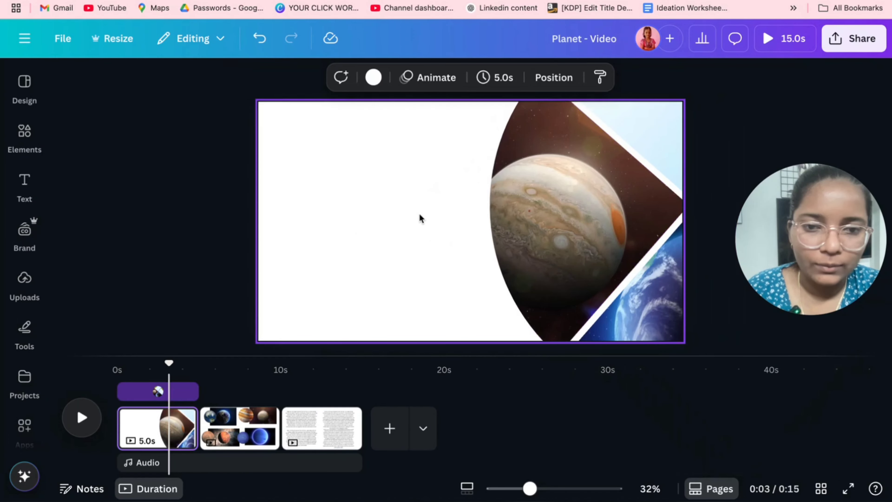
# Rotate the circle another quarter turn and fill the empty left-facing frame with the Mars space photo from the second page.
pyautogui.click(516, 211)
pyautogui.moveTo(352, 227); pyautogui.dragTo(711, 410)
pyautogui.click(223, 420)
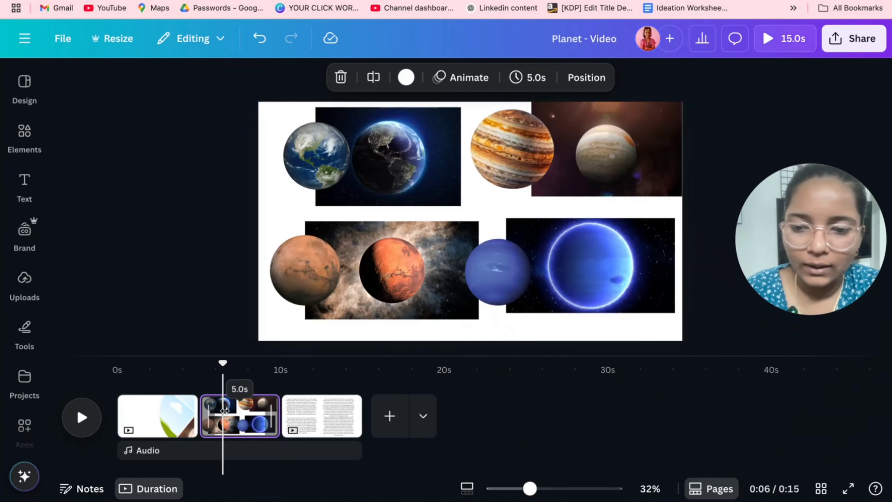
pyautogui.click(397, 272)
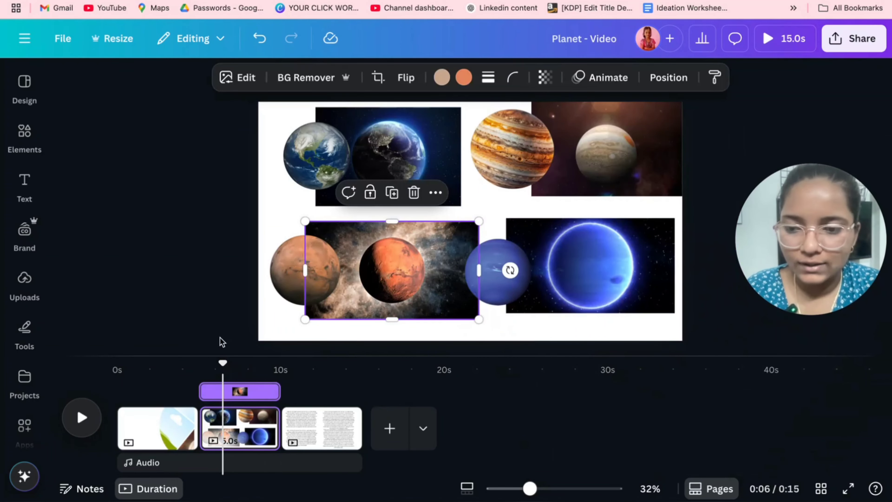
pyautogui.click(167, 434)
pyautogui.hotkey('ctrl', 'v')
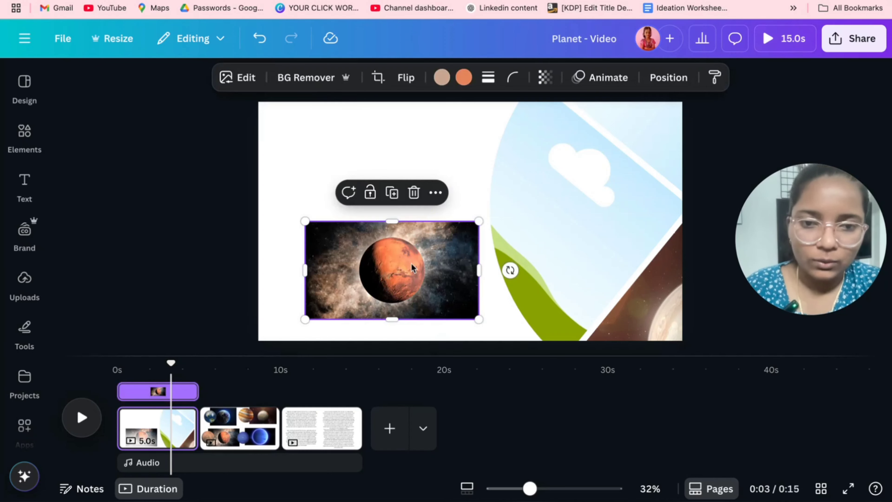
pyautogui.moveTo(458, 262); pyautogui.dragTo(483, 244)
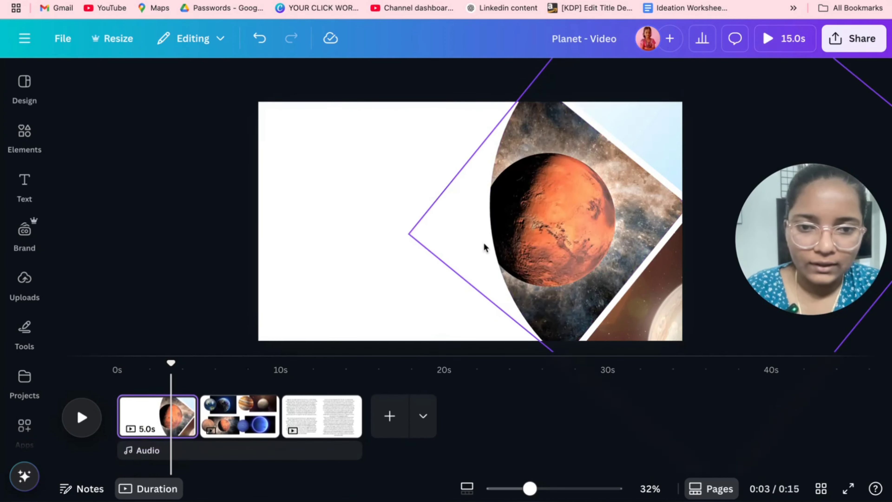
# Enlarge the Mars photo within its quarter frame so the planet nearly fills it.
pyautogui.doubleClick(558, 212)
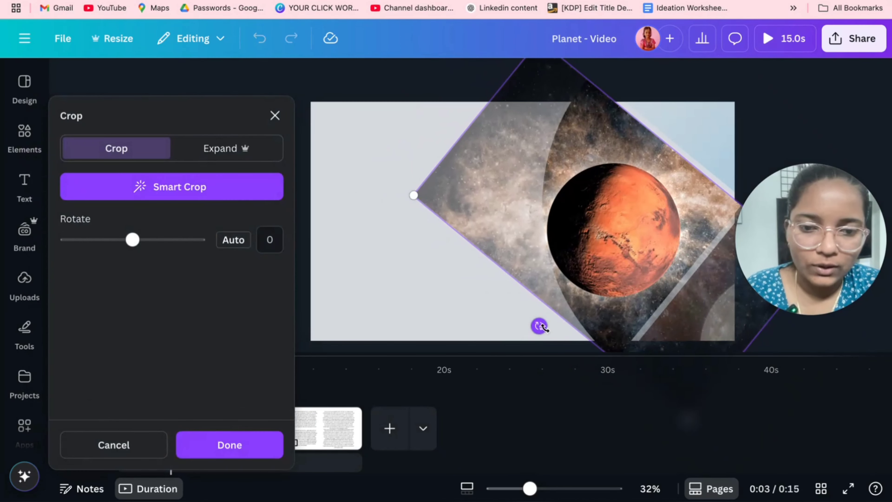
pyautogui.moveTo(539, 326); pyautogui.dragTo(566, 351)
pyautogui.click(392, 305)
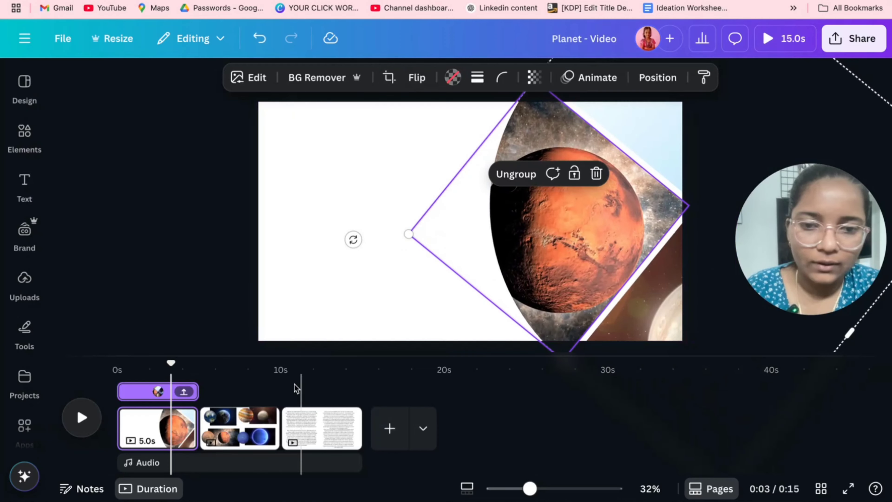
# Rotate the circle to the last empty quarter frame and fill it with the glowing Neptune photo from the second page.
pyautogui.moveTo(353, 240); pyautogui.dragTo(703, 401)
pyautogui.click(233, 437)
pyautogui.click(543, 286)
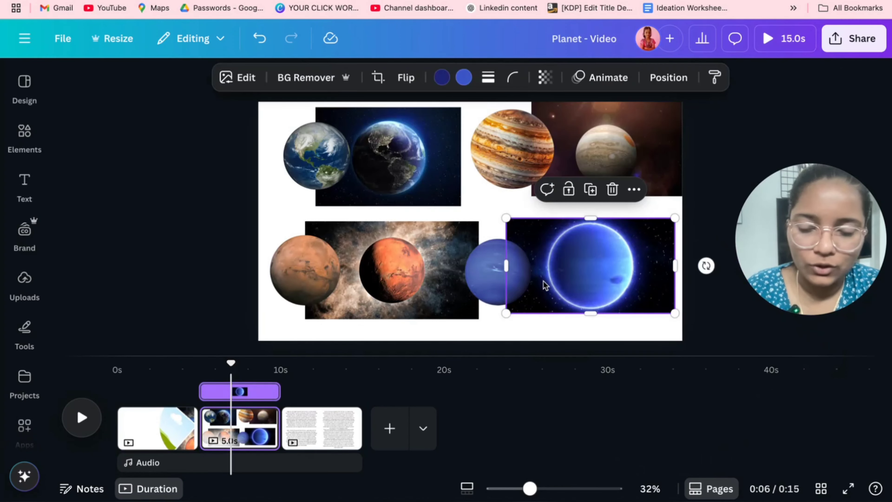
pyautogui.hotkey('ctrl', 'c')
pyautogui.click(160, 427)
pyautogui.hotkey('ctrl', 'v')
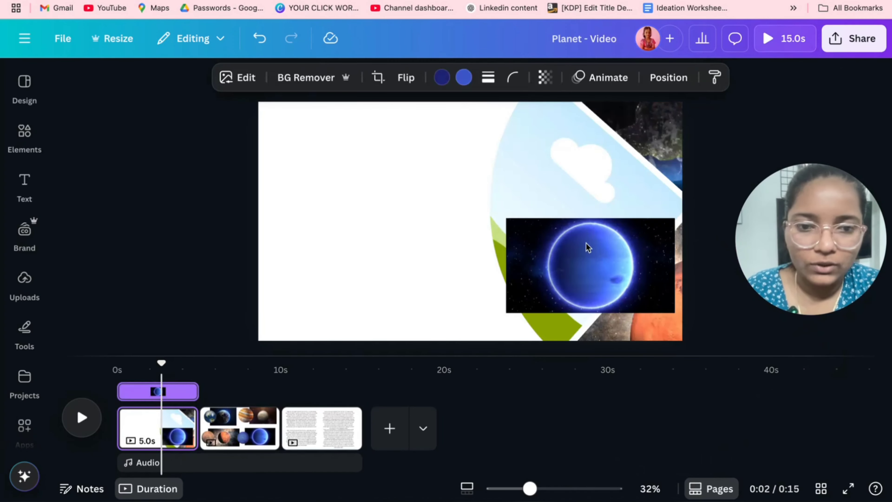
pyautogui.moveTo(542, 261); pyautogui.dragTo(619, 224)
# Rotate the Neptune photo by -10.7 degrees within its quarter frame and apply the crop.
pyautogui.doubleClick(619, 223)
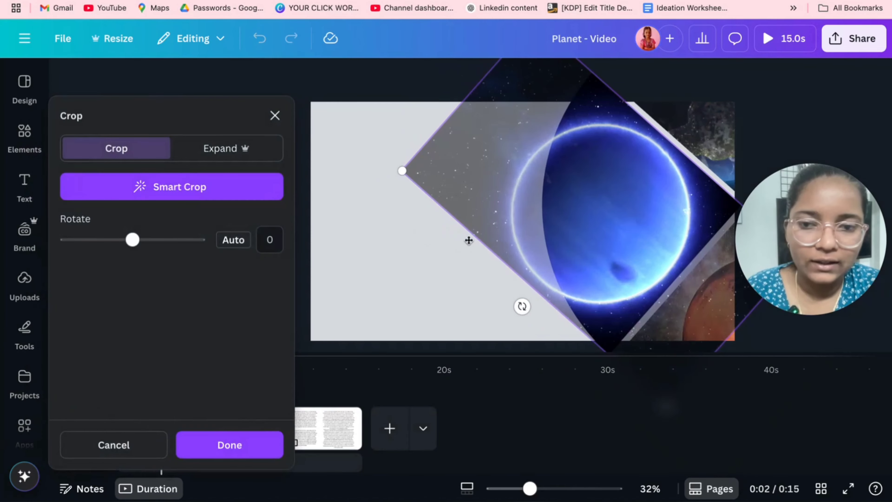
pyautogui.moveTo(522, 315); pyautogui.dragTo(532, 331)
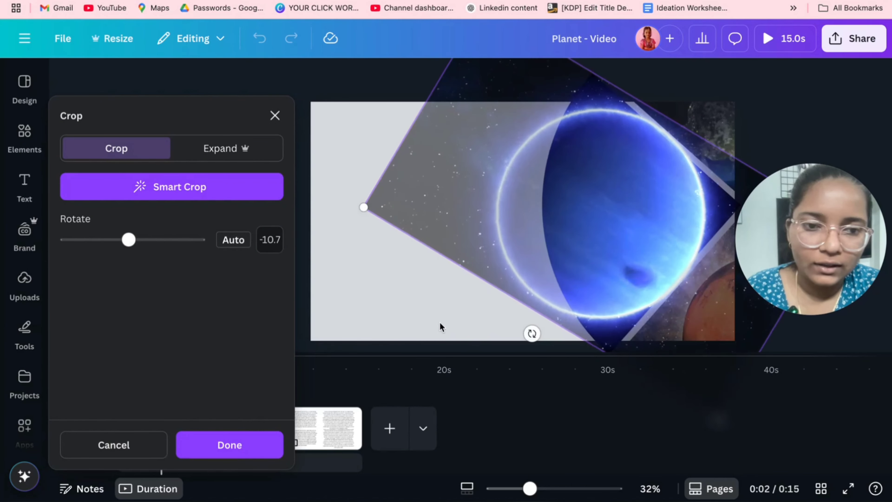
pyautogui.click(398, 313)
pyautogui.click(273, 231)
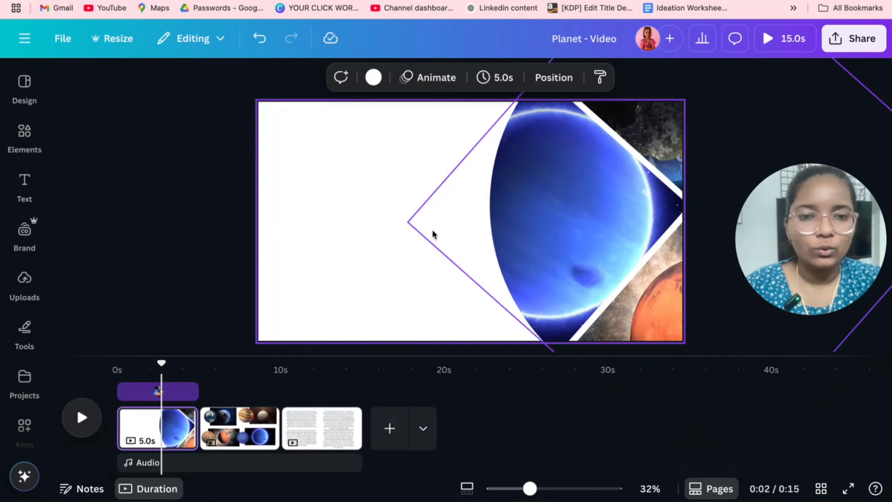
# Rotate the filled circle a quarter turn counterclockwise so the Earth quarter faces left again.
pyautogui.click(512, 241)
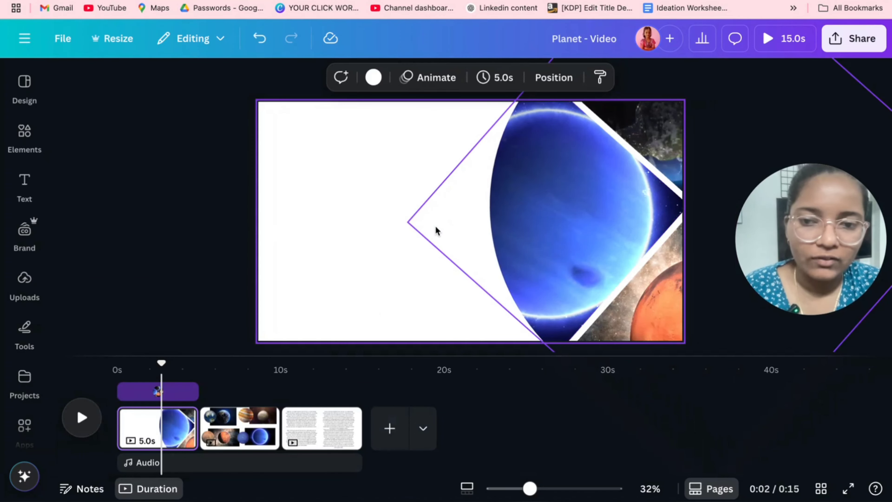
pyautogui.moveTo(352, 225); pyautogui.dragTo(705, 410)
pyautogui.click(135, 247)
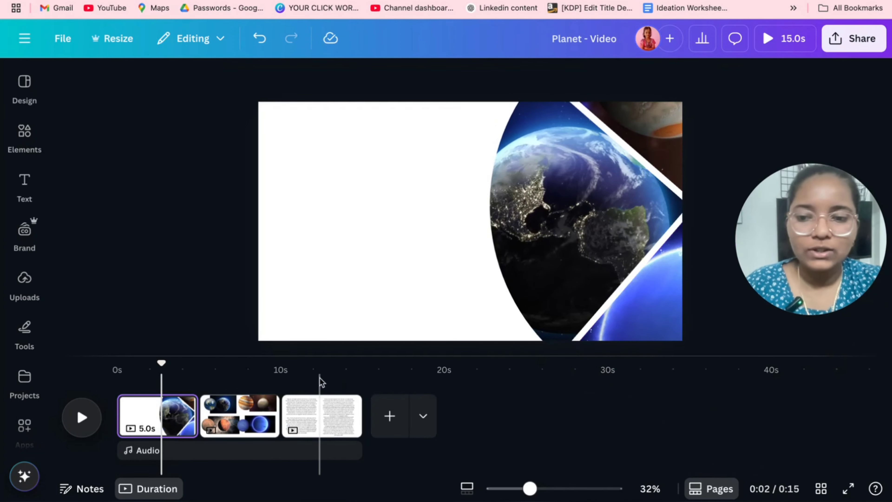
# Copy the Earth cutout and the Earth space photo from the second page and paste both onto the first page.
pyautogui.click(236, 418)
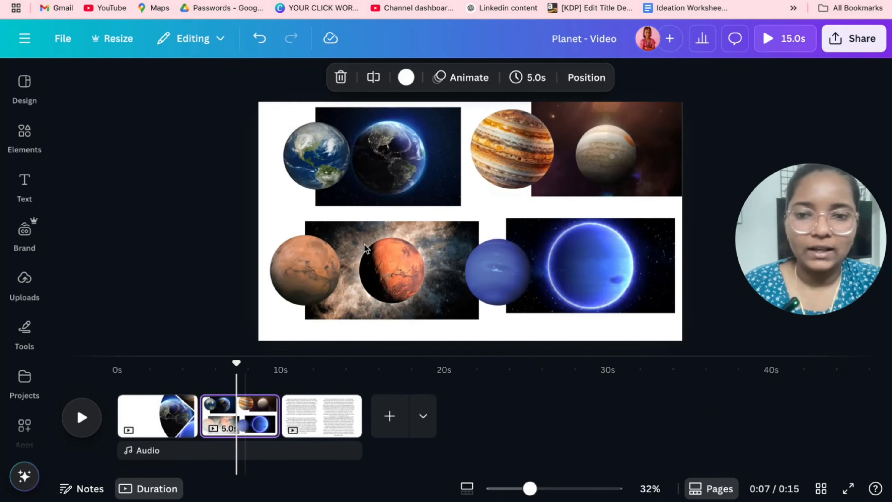
pyautogui.click(322, 157)
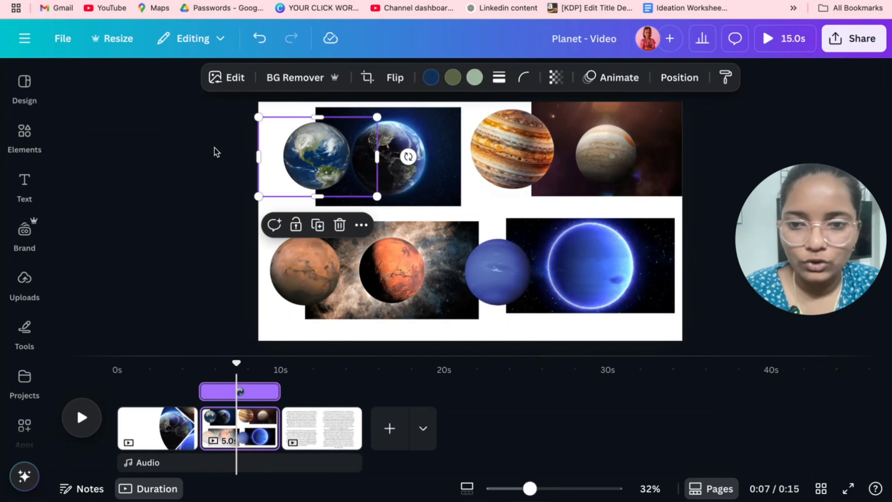
pyautogui.keyDown('shift'); pyautogui.click(415, 164); pyautogui.keyUp('shift')
pyautogui.rightClick(195, 430)
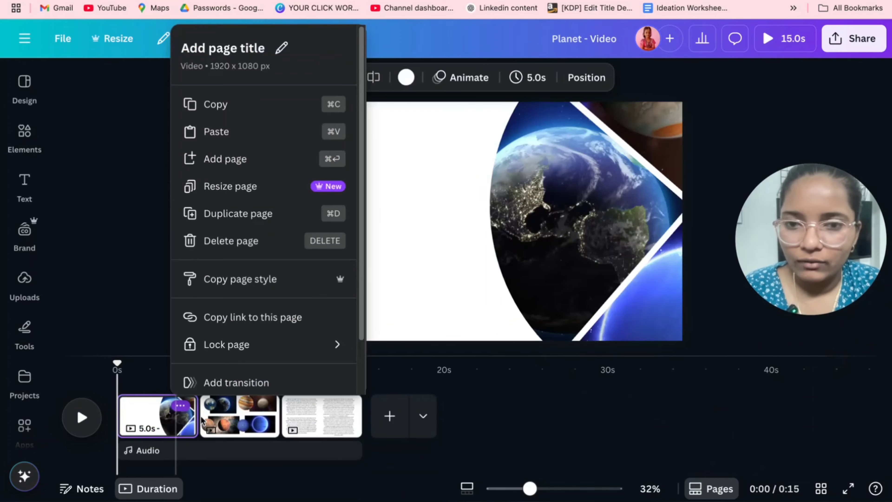
pyautogui.click(424, 243)
pyautogui.hotkey('ctrl', 'v')
pyautogui.click(252, 247)
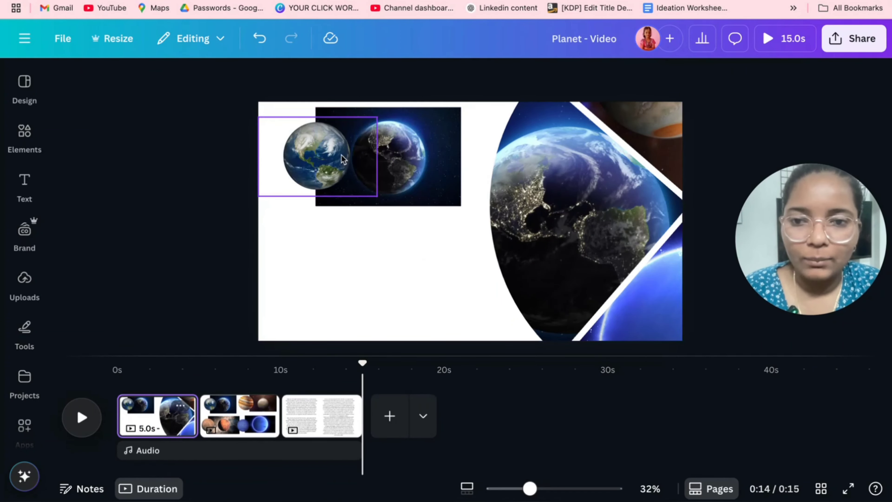
# Move the Earth cutout to the lower part of the page and enlarge the Earth space photo to cover the whole page.
pyautogui.moveTo(341, 155); pyautogui.dragTo(385, 298)
pyautogui.click(393, 142)
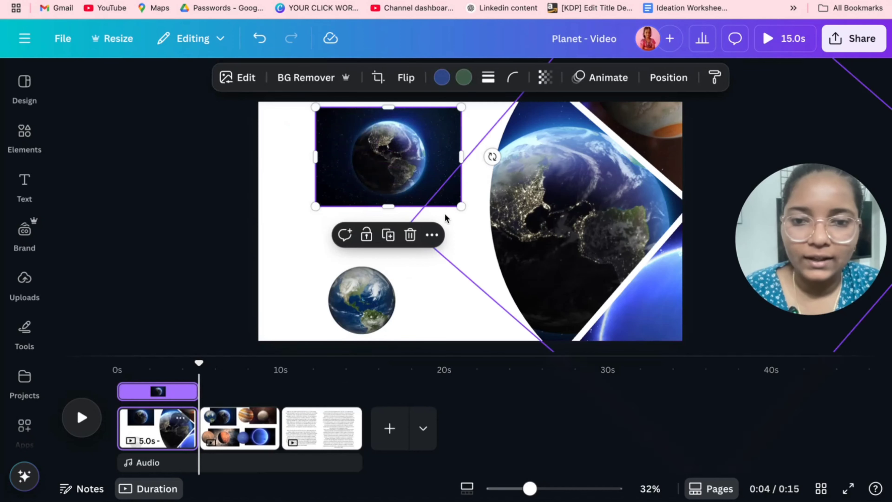
pyautogui.moveTo(417, 168); pyautogui.dragTo(360, 162)
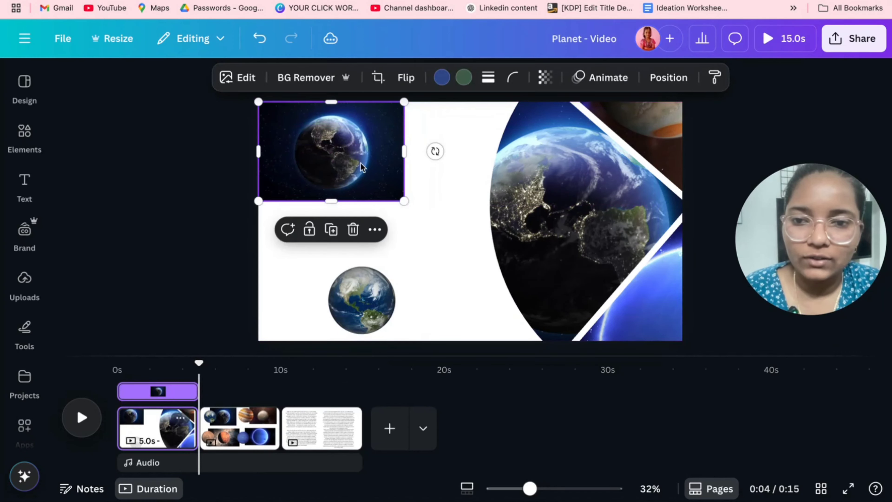
pyautogui.moveTo(404, 202); pyautogui.dragTo(699, 362)
pyautogui.moveTo(611, 259); pyautogui.dragTo(613, 252)
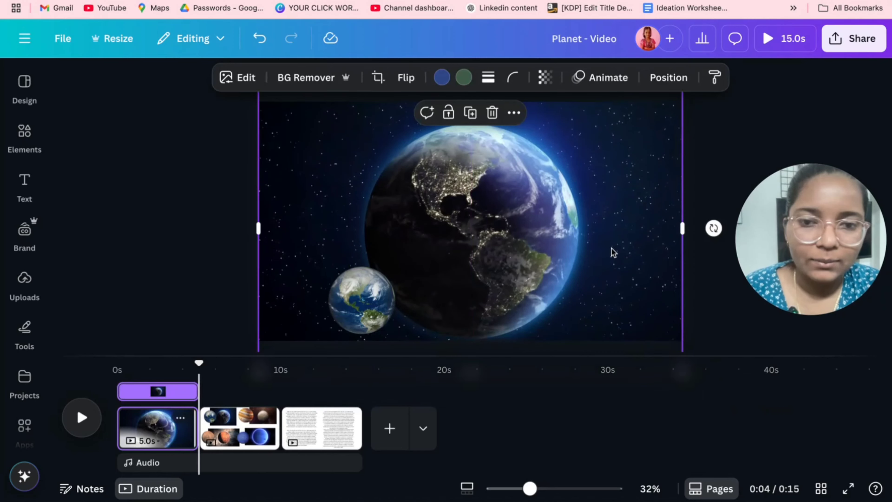
# Blur the whole Earth space photo on the first page with an intensity of 60.
pyautogui.click(242, 78)
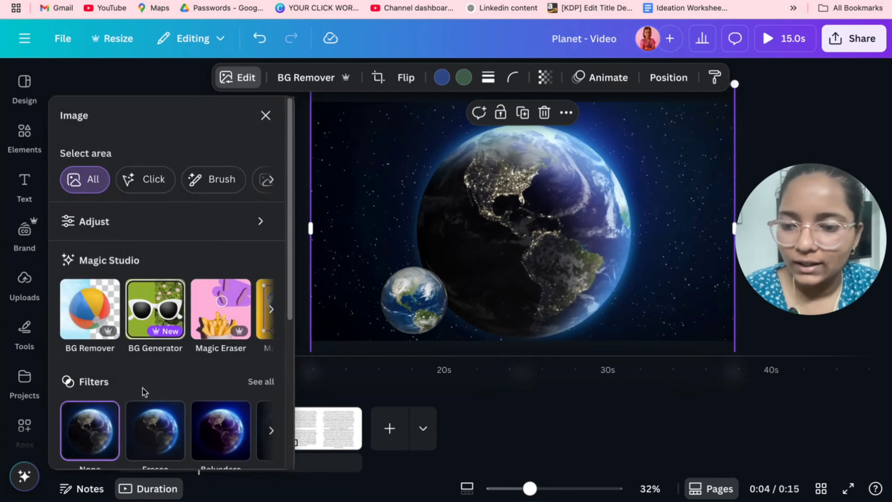
pyautogui.scroll(-5, 151, 376)
pyautogui.click(233, 308)
pyautogui.click(209, 165)
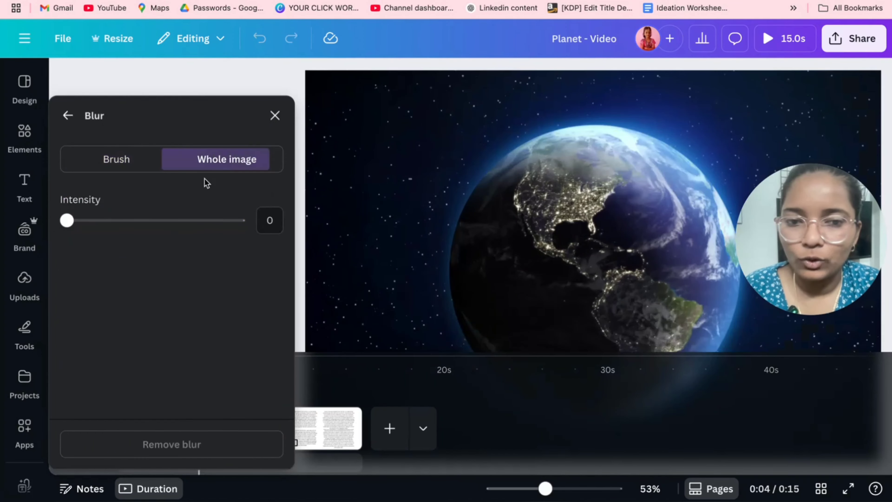
pyautogui.click(199, 219)
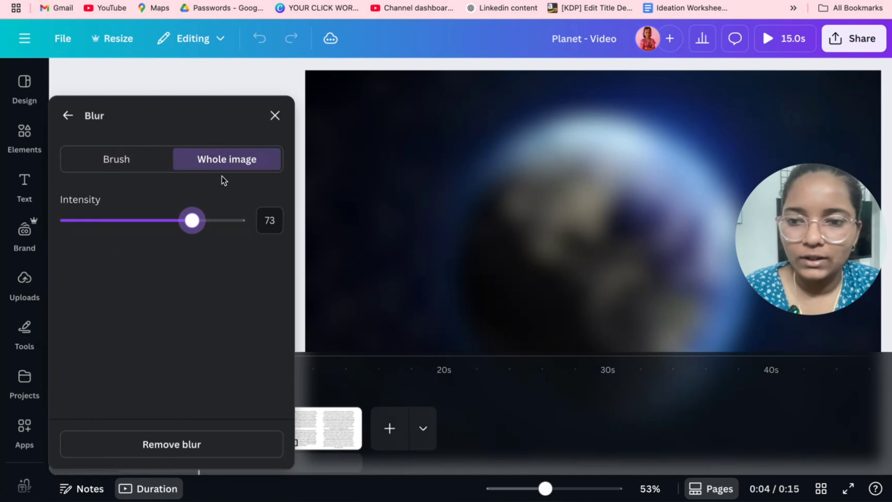
pyautogui.doubleClick(274, 229)
pyautogui.write('0')
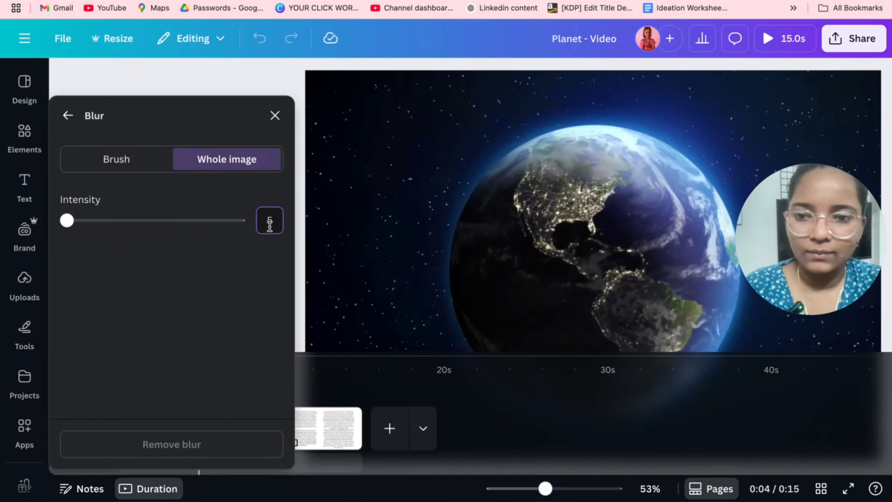
pyautogui.press('Return')
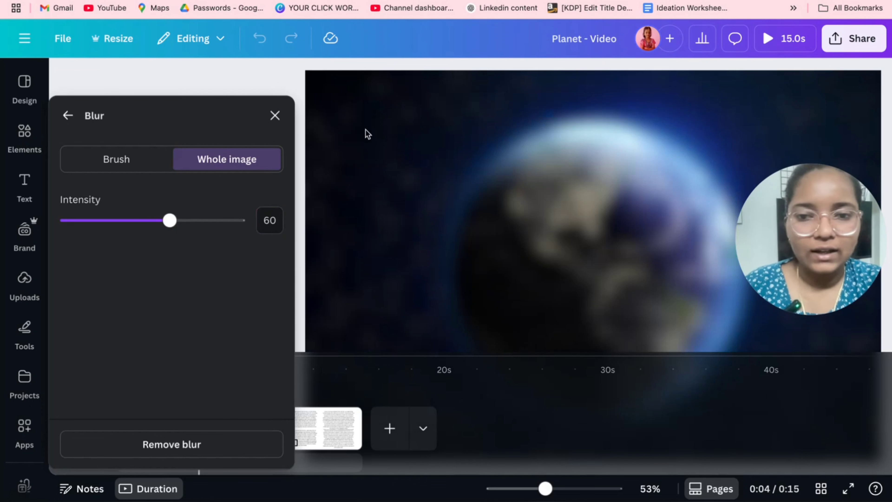
pyautogui.click(273, 113)
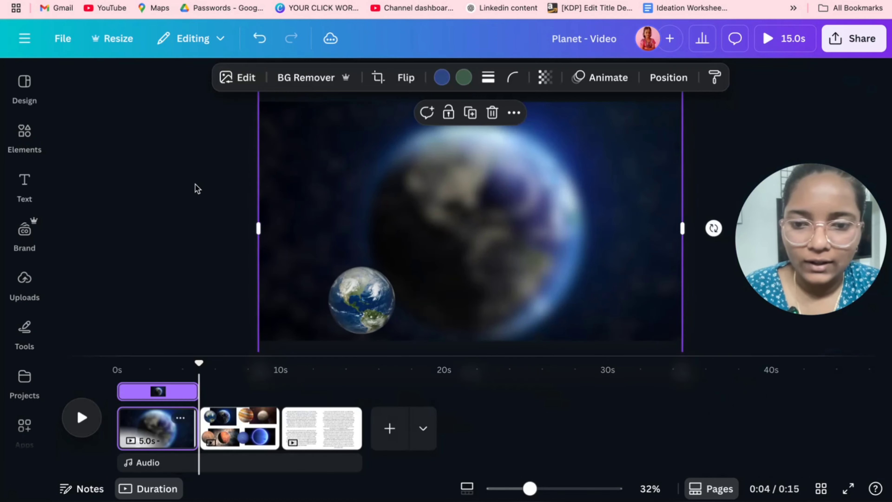
# Send the blurred Earth photo behind the large circle of planet quarters.
pyautogui.click(195, 185)
pyautogui.click(376, 201)
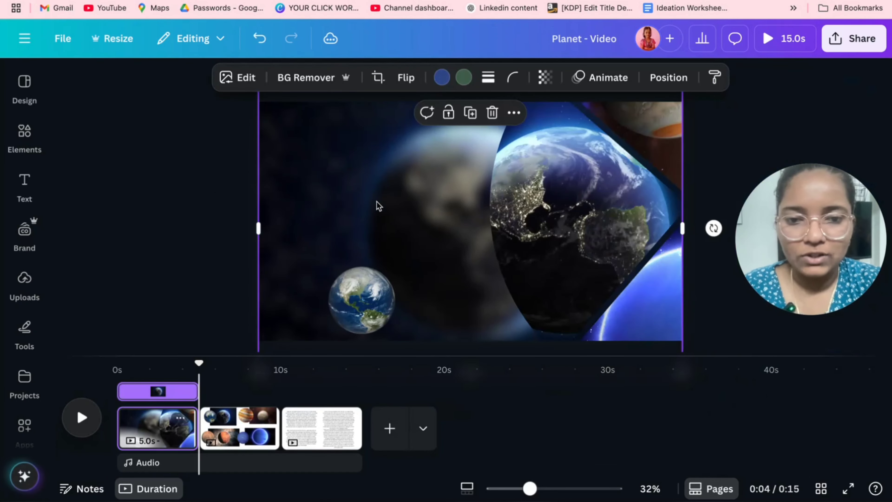
pyautogui.click(214, 185)
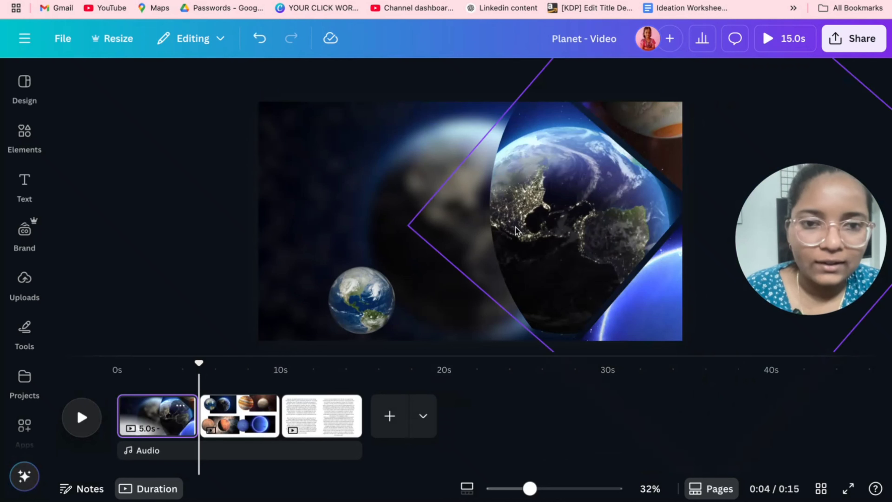
# Crop the empty sides of the Earth cutout, then enlarge it and place it in the page's upper-left area.
pyautogui.moveTo(377, 302); pyautogui.dragTo(408, 230)
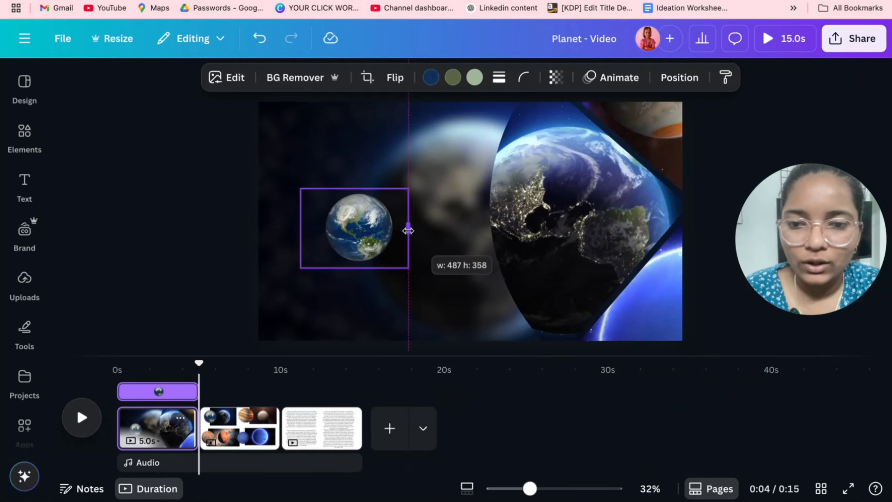
pyautogui.moveTo(295, 231); pyautogui.dragTo(311, 230)
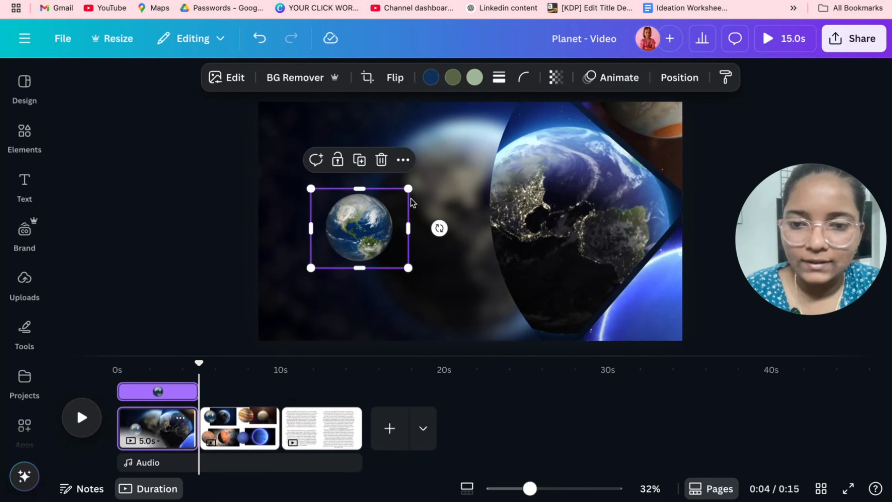
pyautogui.moveTo(412, 190); pyautogui.dragTo(538, 82)
pyautogui.moveTo(440, 177); pyautogui.dragTo(399, 224)
pyautogui.moveTo(490, 309); pyautogui.dragTo(423, 257)
pyautogui.moveTo(357, 212); pyautogui.dragTo(334, 198)
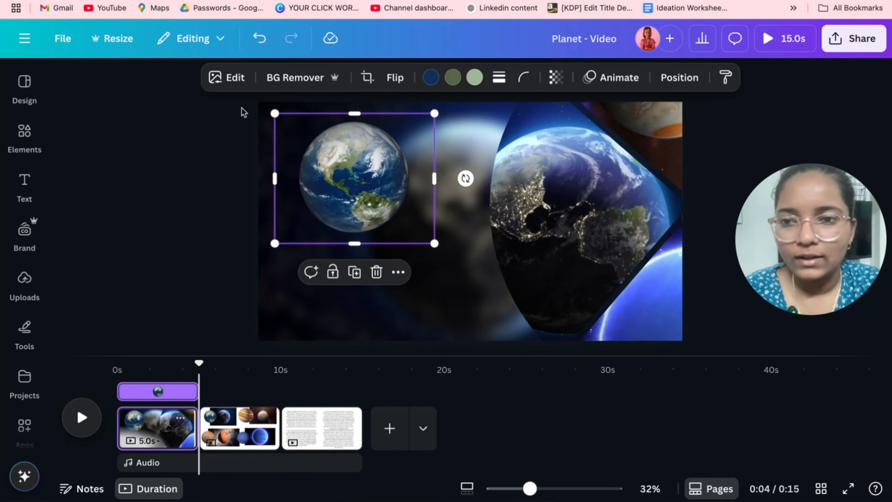
# Apply a Glow shadow to the Earth cutout and enlarge the cutout slightly.
pyautogui.click(227, 77)
pyautogui.scroll(-5, 109, 365)
pyautogui.click(111, 354)
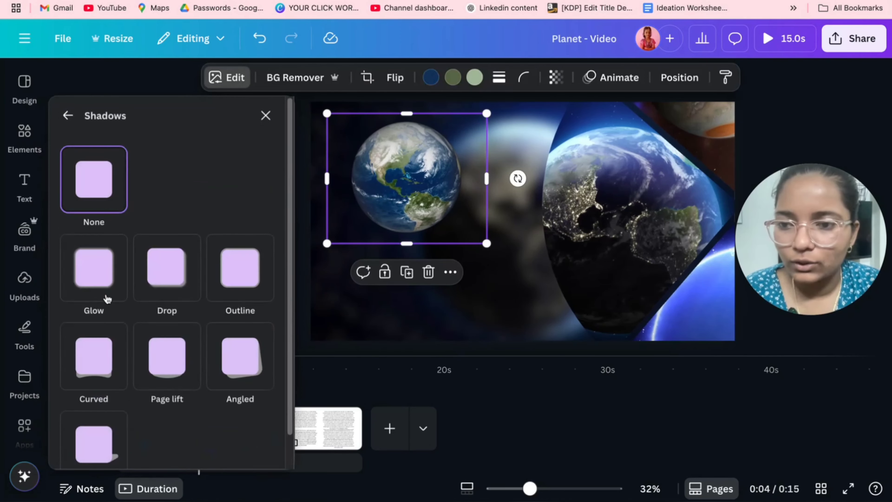
pyautogui.click(87, 285)
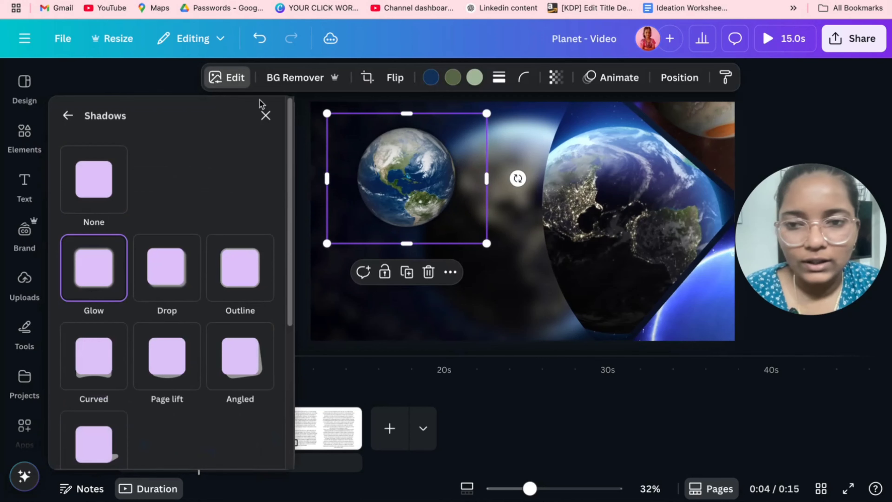
pyautogui.click(265, 116)
pyautogui.moveTo(434, 243); pyautogui.dragTo(467, 265)
pyautogui.click(181, 203)
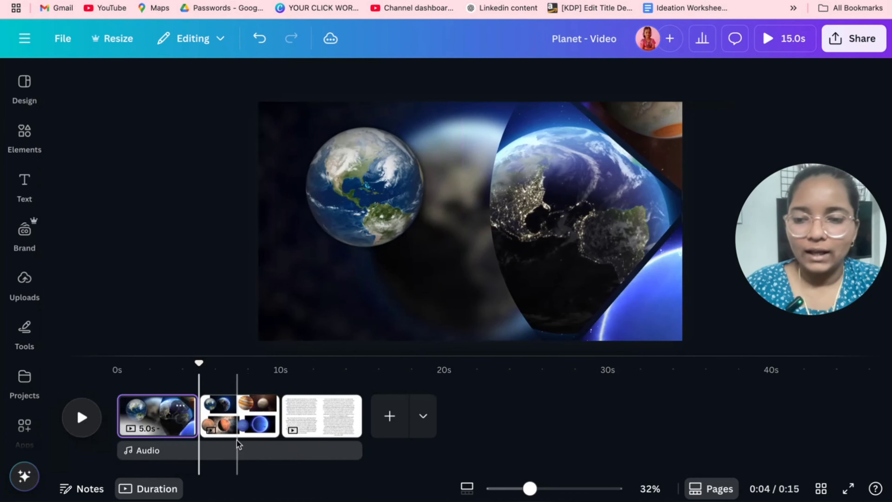
# Copy the Earth paragraph from the third page and paste it onto the first page.
pyautogui.click(224, 418)
pyautogui.click(304, 400)
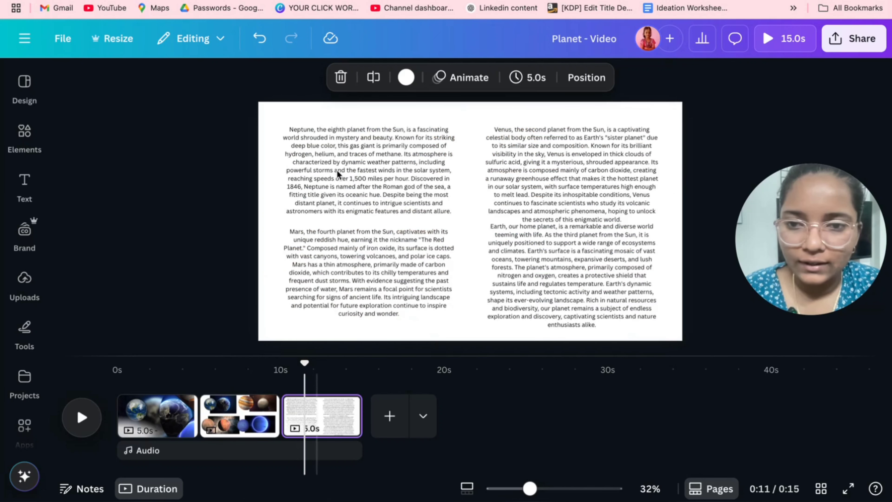
pyautogui.click(563, 164)
pyautogui.click(543, 280)
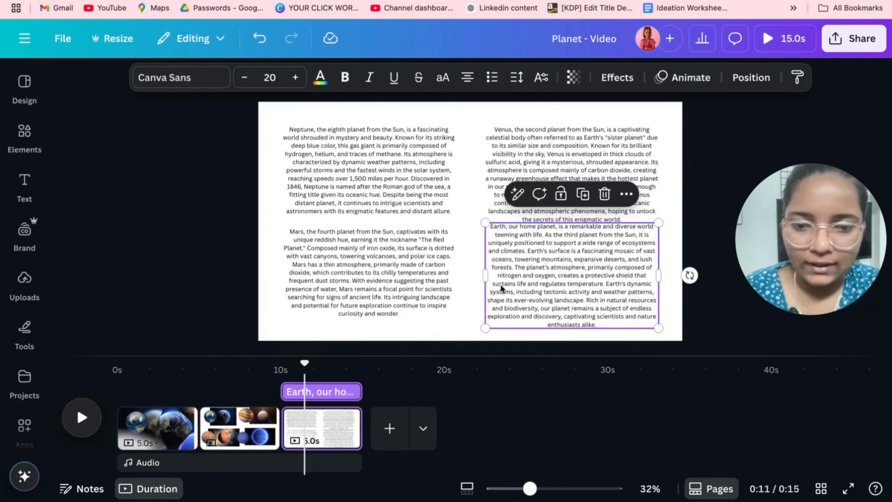
pyautogui.click(141, 422)
pyautogui.hotkey('ctrl', 'v')
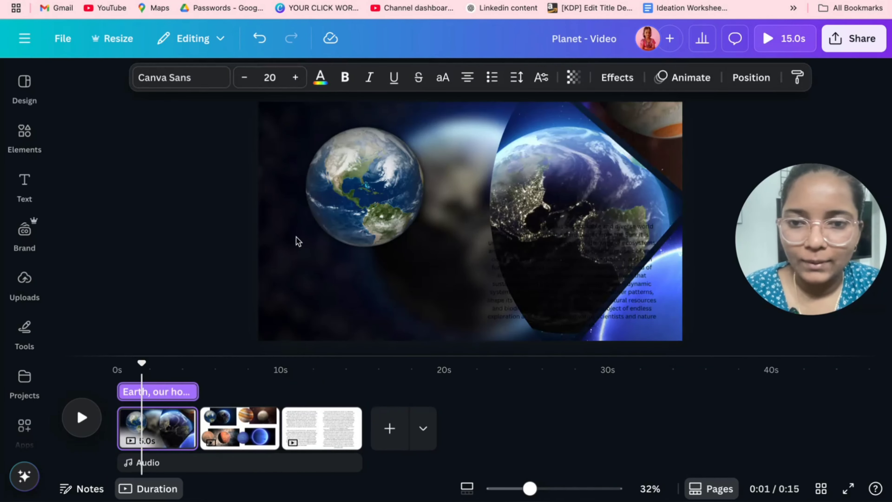
# Move the Earth paragraph below the Earth cutout and set its text colour to white.
pyautogui.click(380, 304)
pyautogui.click(583, 293)
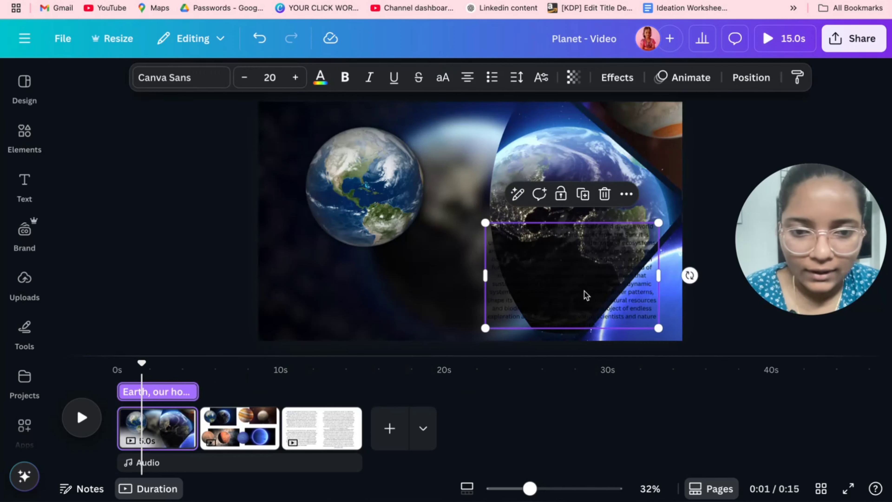
pyautogui.moveTo(583, 292); pyautogui.dragTo(384, 313)
pyautogui.click(320, 77)
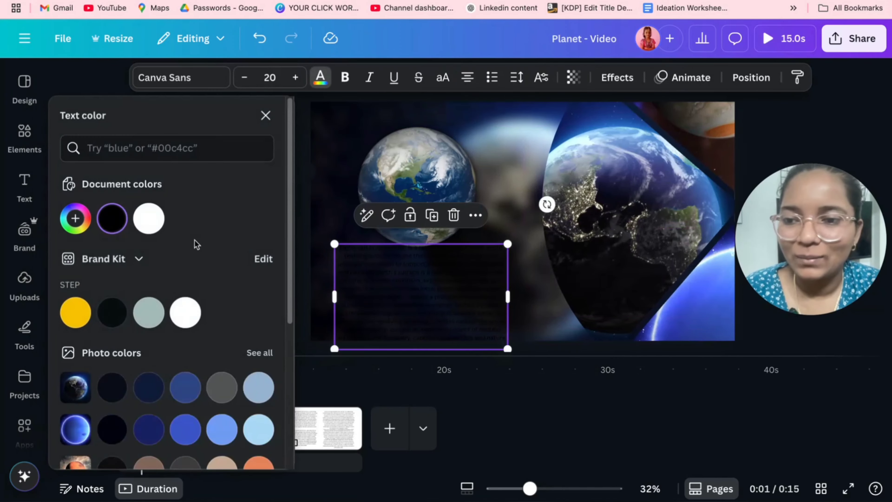
pyautogui.click(149, 218)
pyautogui.click(276, 118)
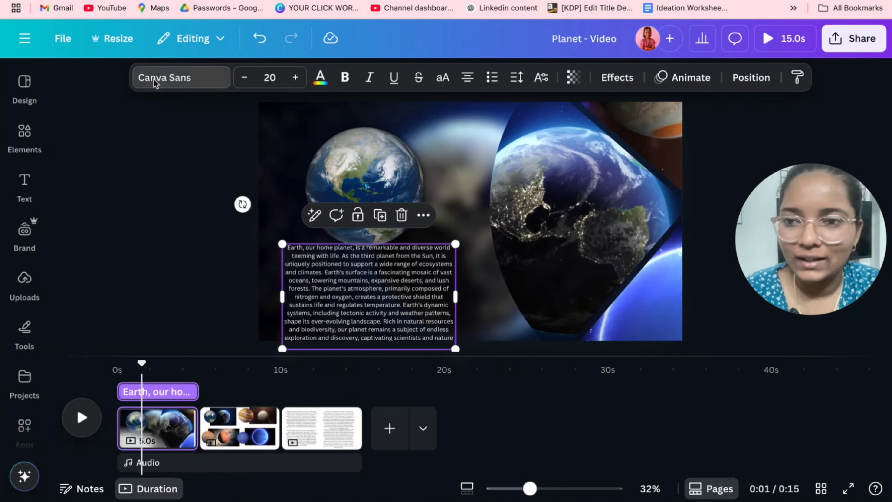
# Set the Earth paragraph's font to Libre Baskerville and make it italic.
pyautogui.click(178, 78)
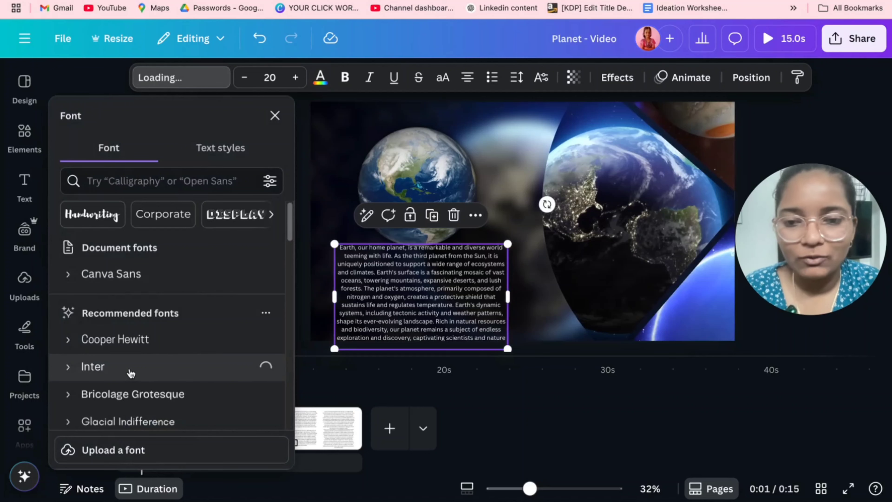
pyautogui.scroll(-5, 123, 334)
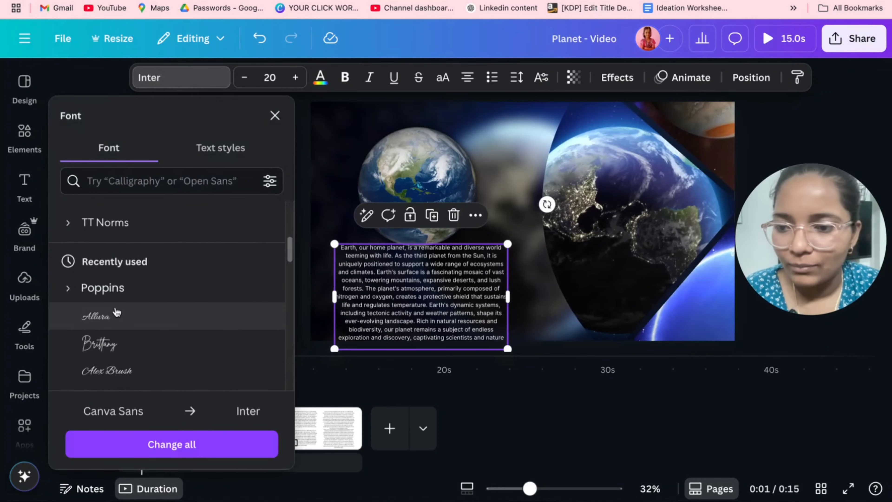
pyautogui.scroll(-5, 112, 313)
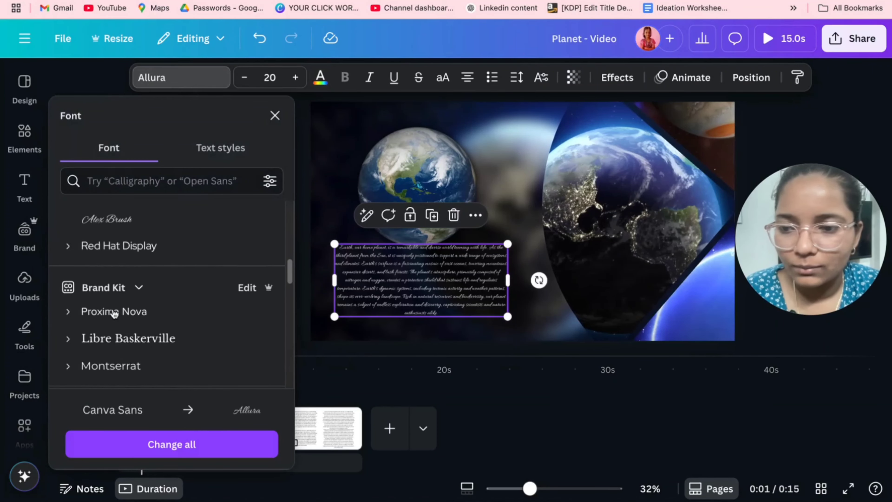
pyautogui.click(114, 278)
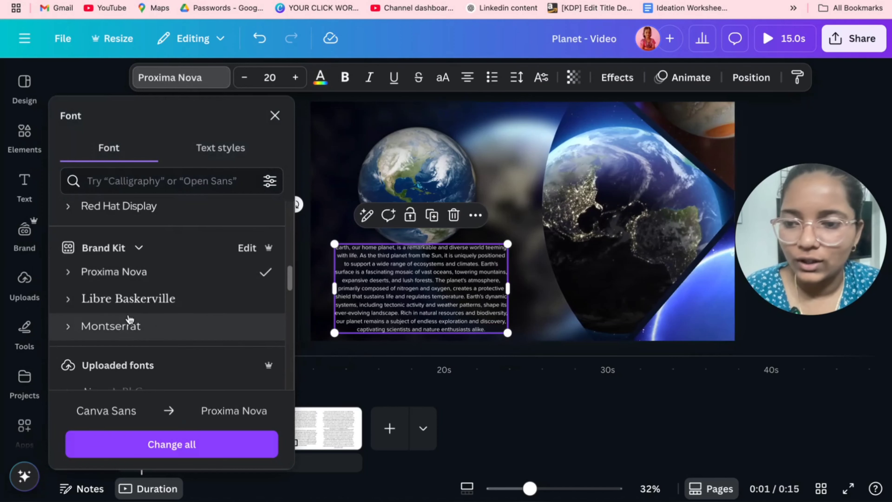
pyautogui.click(182, 297)
pyautogui.click(368, 78)
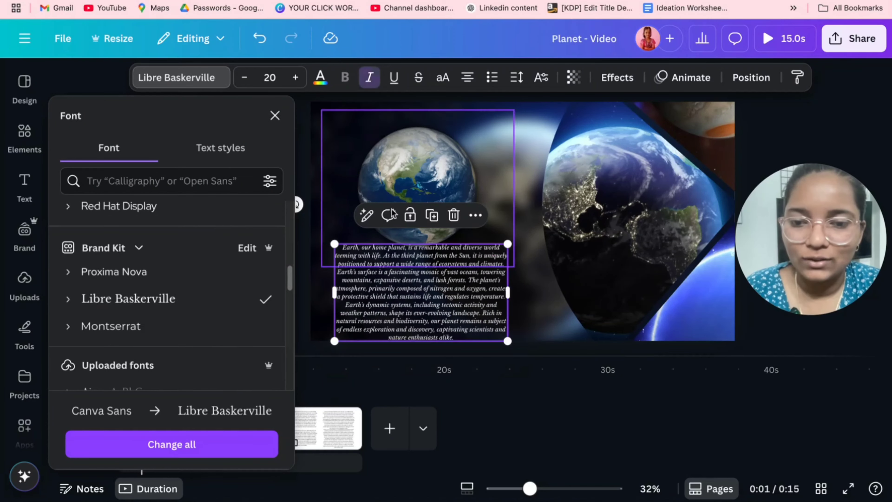
# Widen the Earth paragraph's text box and move it down to sit just below the Earth cutout.
pyautogui.moveTo(510, 299); pyautogui.dragTo(597, 299)
pyautogui.moveTo(510, 283); pyautogui.dragTo(510, 309)
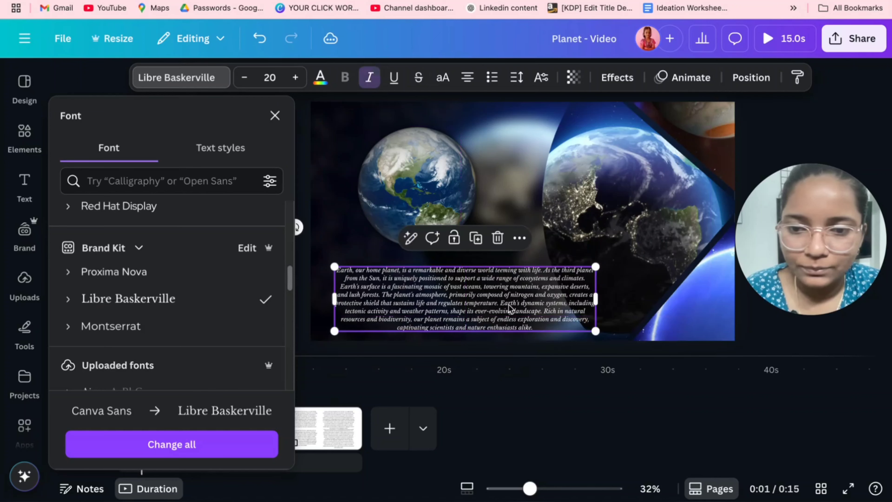
pyautogui.moveTo(597, 295); pyautogui.dragTo(541, 295)
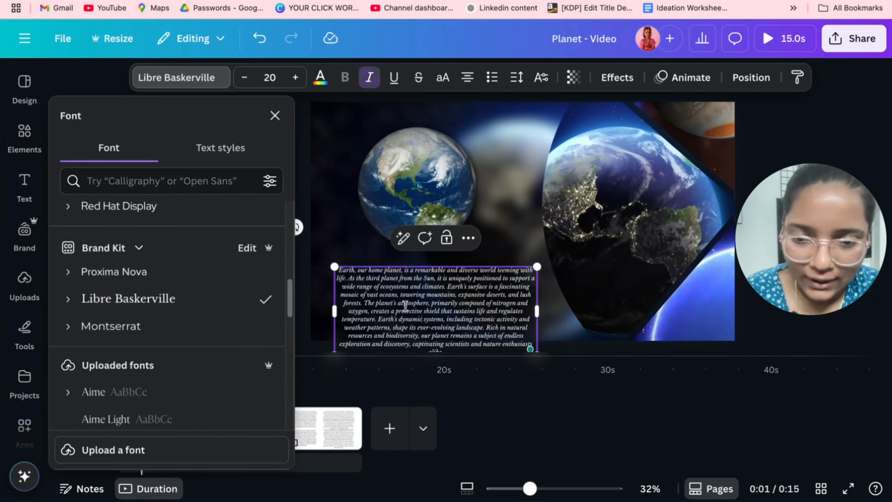
# Delete the Earth paragraph's text from "Earth's dynamic systems" to the end.
pyautogui.moveTo(378, 319); pyautogui.dragTo(406, 341)
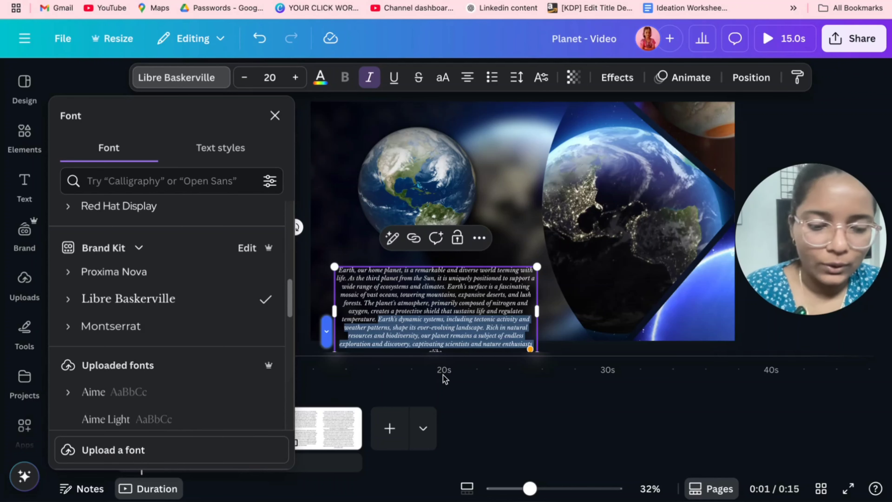
pyautogui.press('BackSpace')
pyautogui.click(429, 312)
pyautogui.click(425, 316)
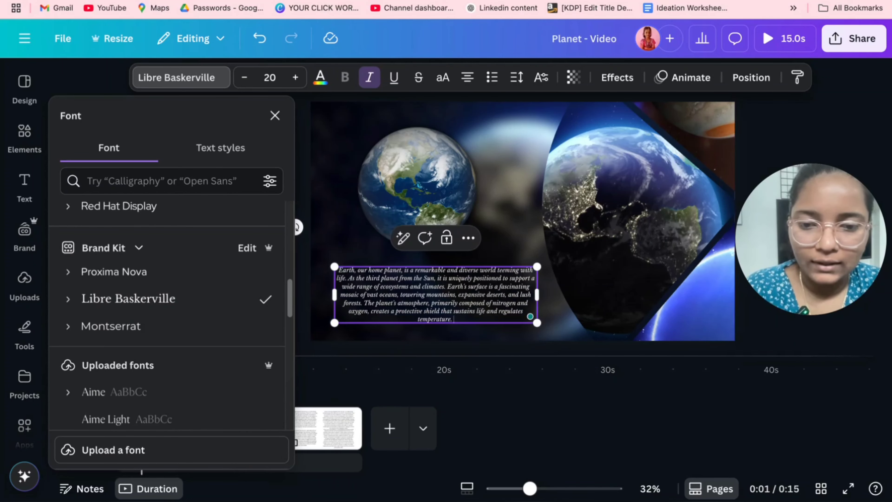
pyautogui.click(481, 335)
# Shrink the Earth cutout slightly and align its frame with the paragraph's left edge.
pyautogui.moveTo(389, 212); pyautogui.dragTo(407, 213)
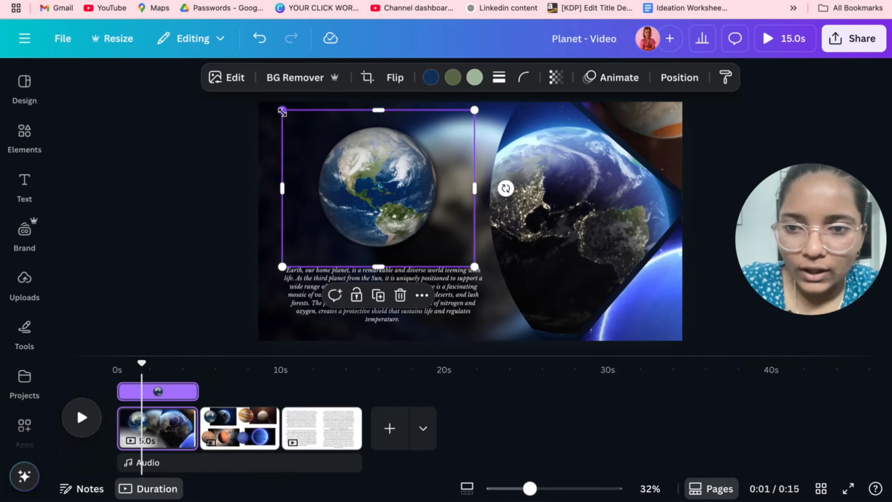
pyautogui.moveTo(282, 111); pyautogui.dragTo(301, 127)
pyautogui.moveTo(396, 172); pyautogui.dragTo(377, 172)
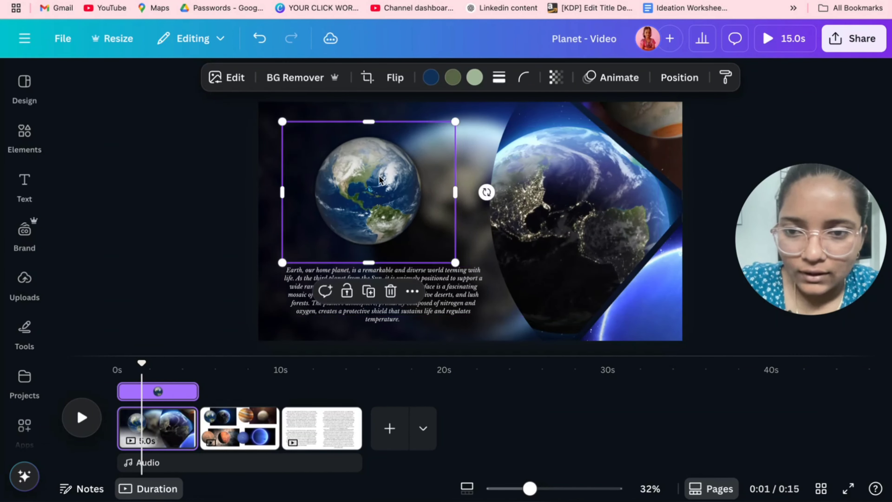
# Justify the Earth paragraph and narrow its text box slightly so it clears the circle.
pyautogui.click(371, 283)
pyautogui.click(470, 78)
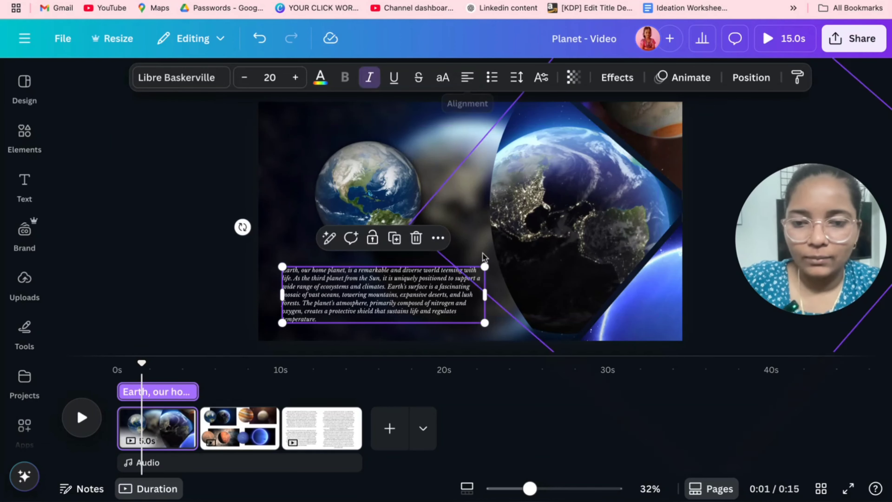
pyautogui.moveTo(486, 287); pyautogui.dragTo(478, 287)
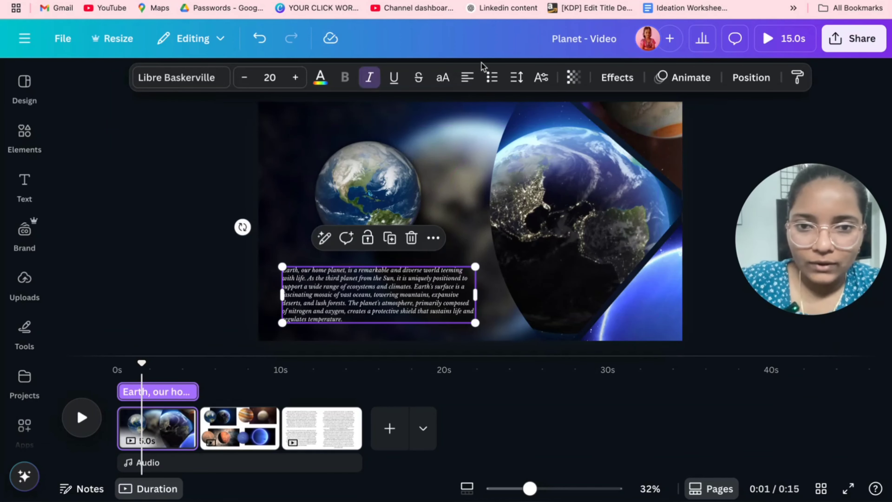
pyautogui.click(468, 78)
pyautogui.click(371, 299)
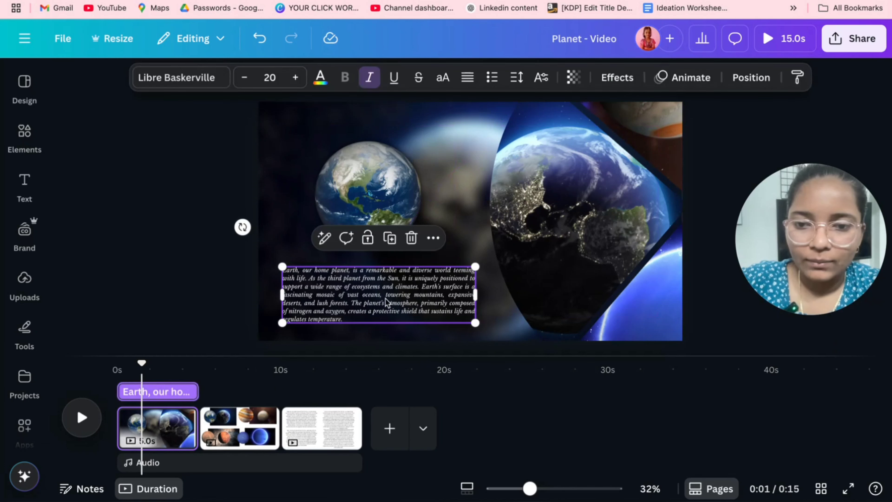
pyautogui.click(225, 280)
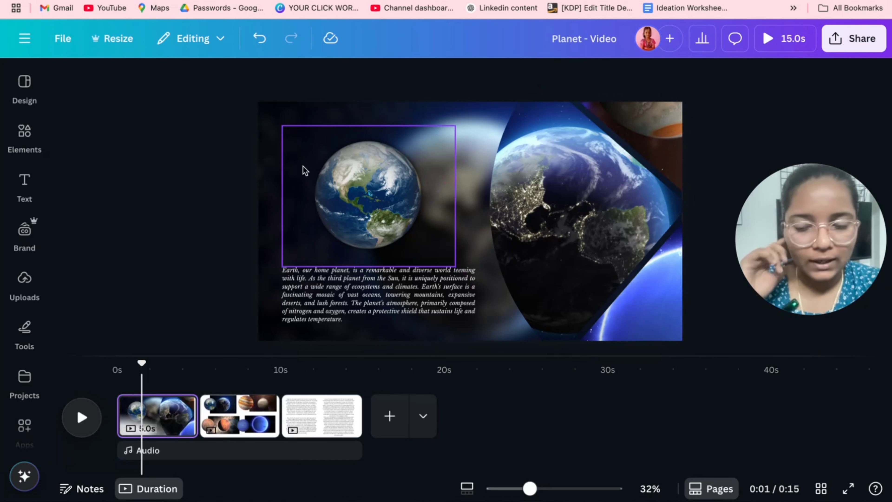
# Add an all-caps "EARTH" text at size 180, stretched across the width of the Earth cutout's frame.
pyautogui.write('text')
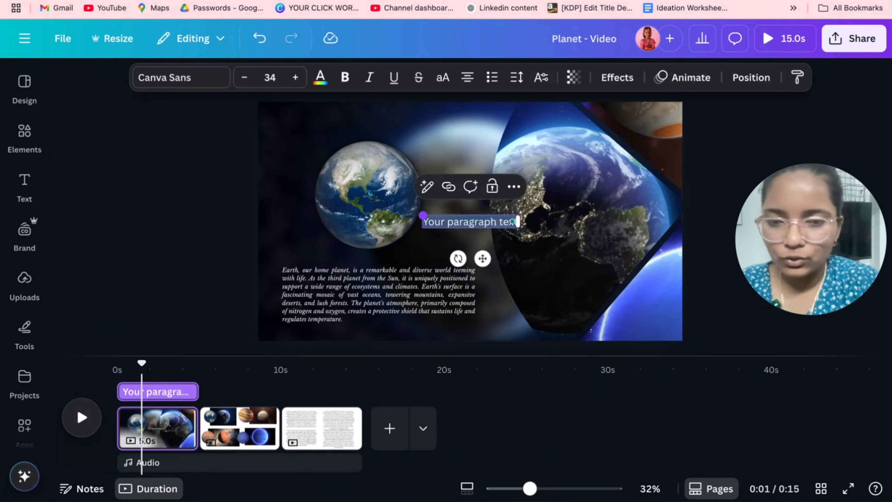
pyautogui.write('EAR')
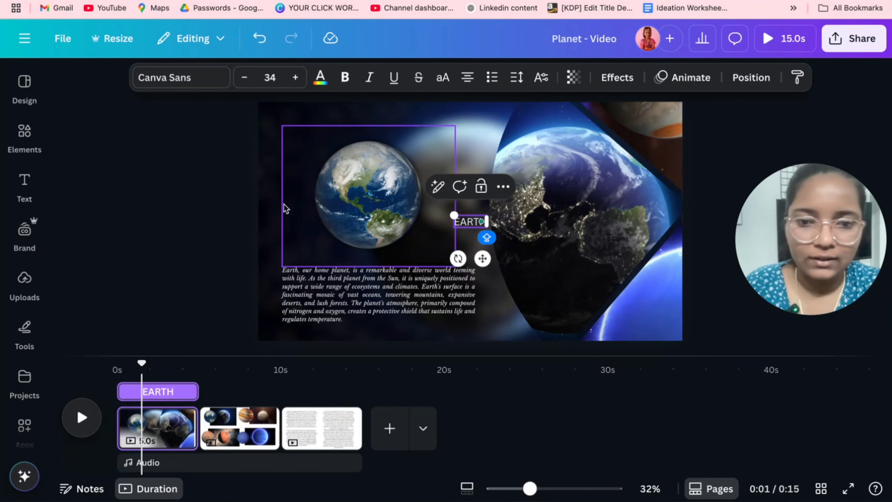
pyautogui.write('TH')
pyautogui.moveTo(462, 226); pyautogui.dragTo(445, 219)
pyautogui.click(201, 182)
pyautogui.click(316, 125)
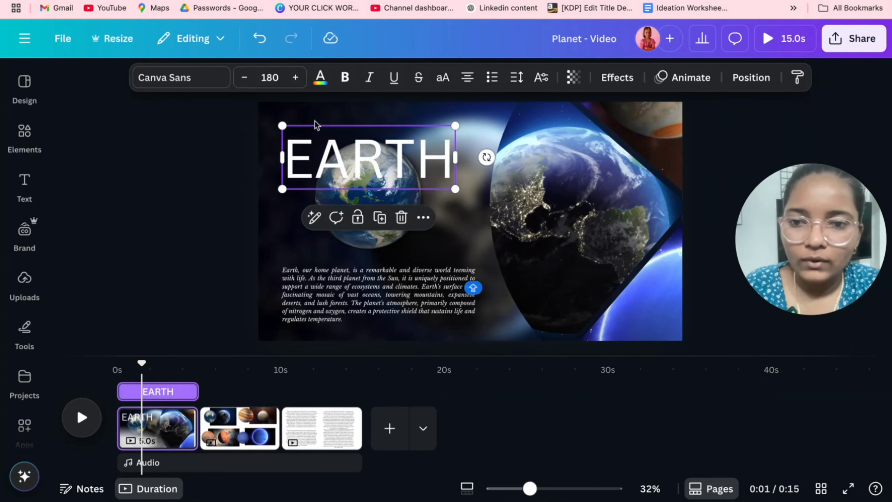
# Change the EARTH title's font to Anton.
pyautogui.click(189, 85)
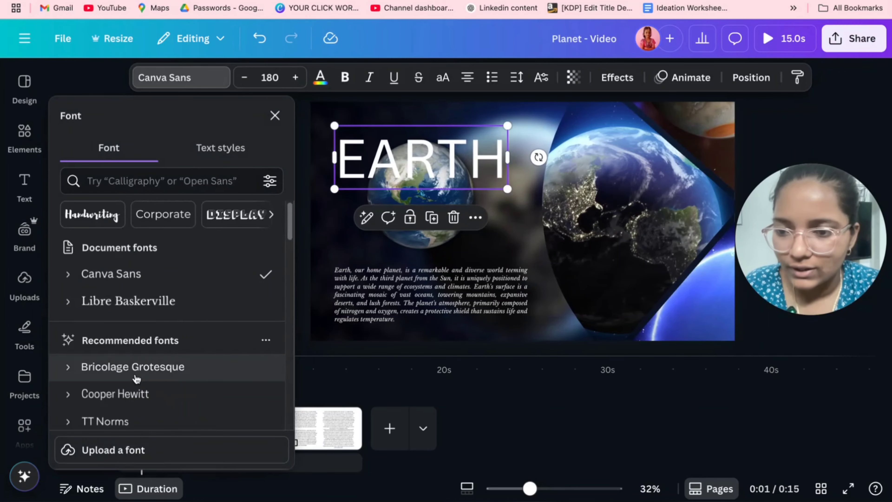
pyautogui.scroll(-1, 135, 373)
pyautogui.click(118, 188)
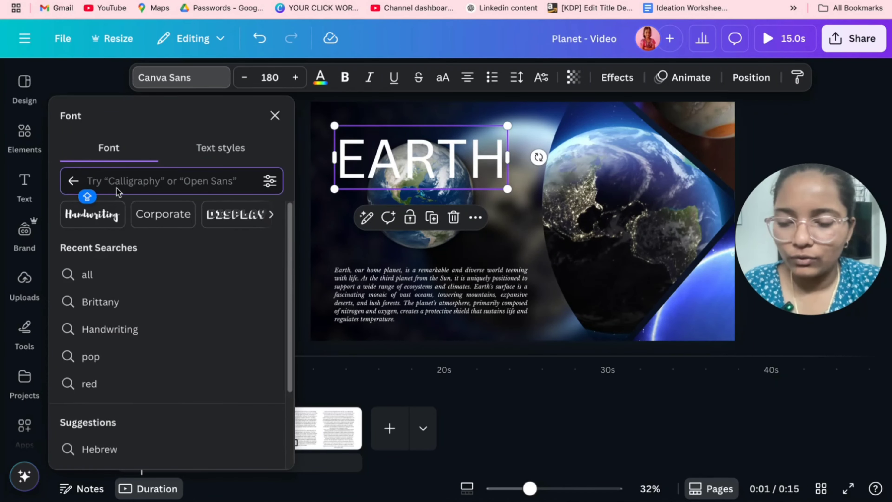
pyautogui.write('ANTON')
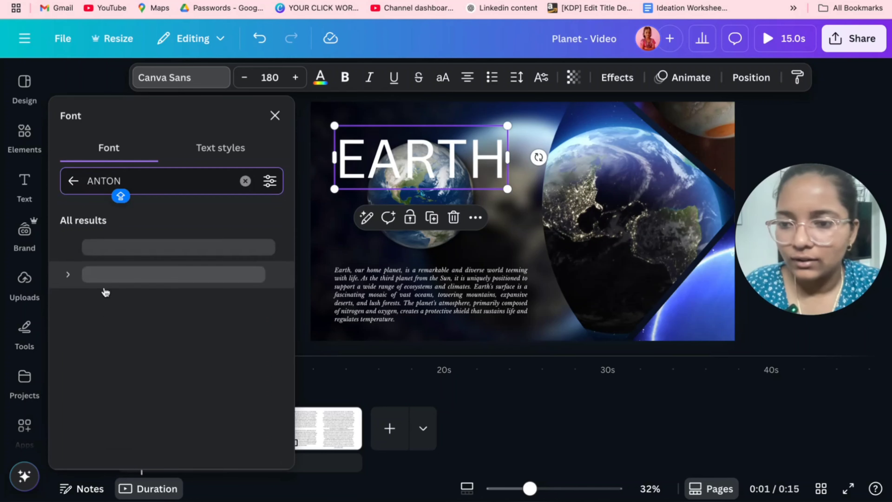
pyautogui.click(119, 248)
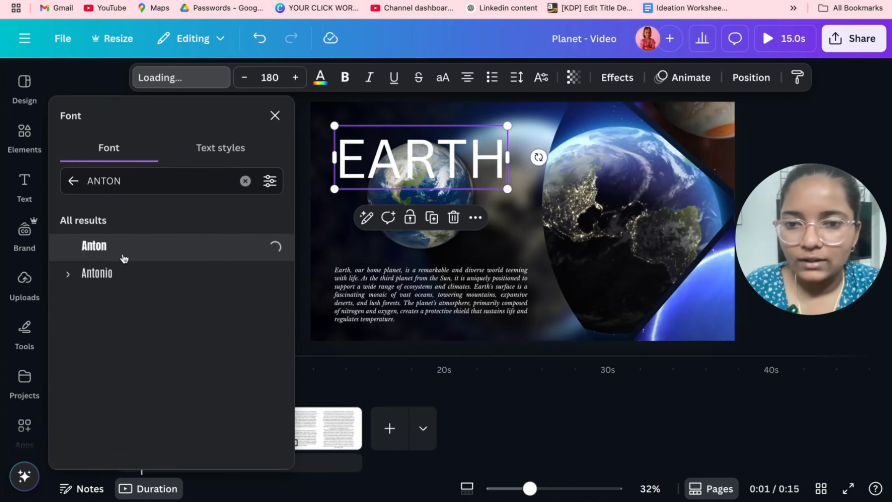
pyautogui.click(275, 115)
pyautogui.click(267, 186)
# Reposition the EARTH title, enlarge it to size 262 and layer it behind the Earth cutout.
pyautogui.moveTo(348, 167); pyautogui.dragTo(328, 163)
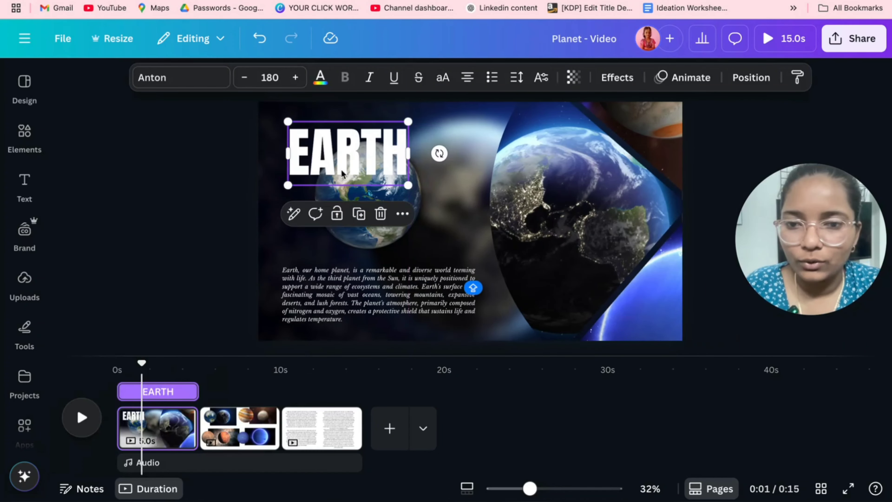
pyautogui.moveTo(408, 184); pyautogui.dragTo(463, 225)
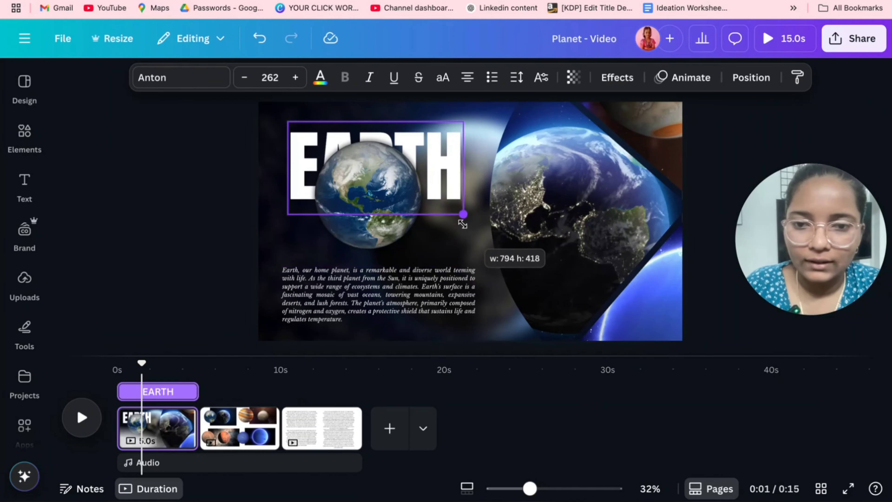
pyautogui.click(244, 194)
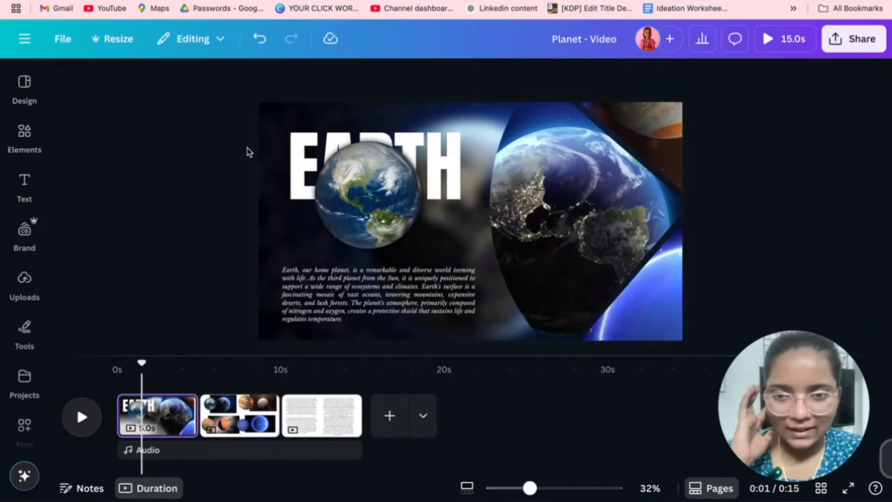
# Group the EARTH title, the Earth cutout and the Earth paragraph.
pyautogui.click(359, 191)
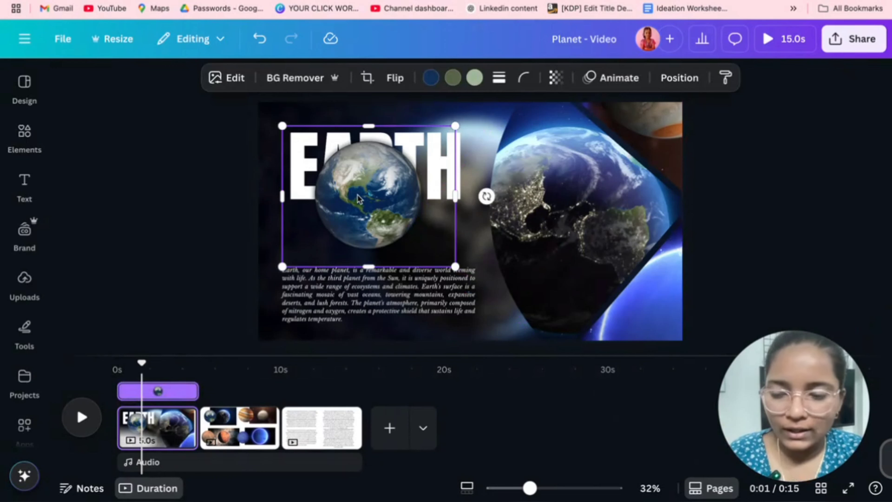
pyautogui.press('Escape')
pyautogui.moveTo(232, 147); pyautogui.dragTo(363, 296)
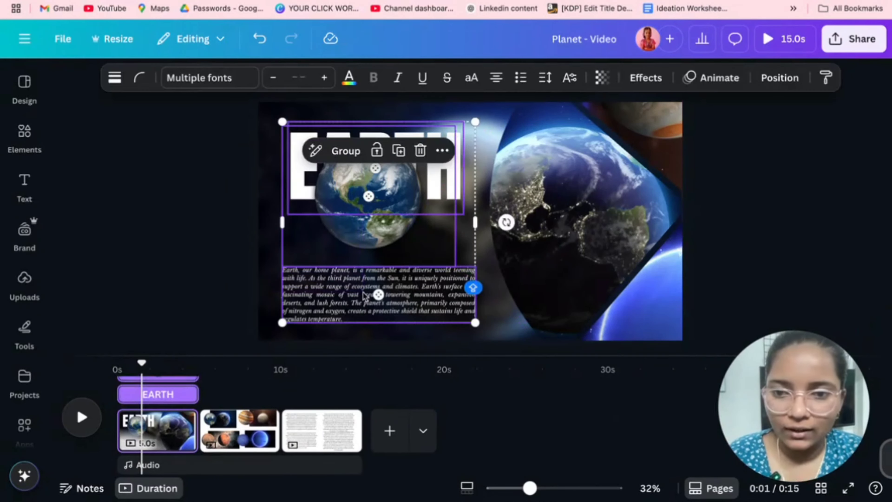
pyautogui.press('super+g')
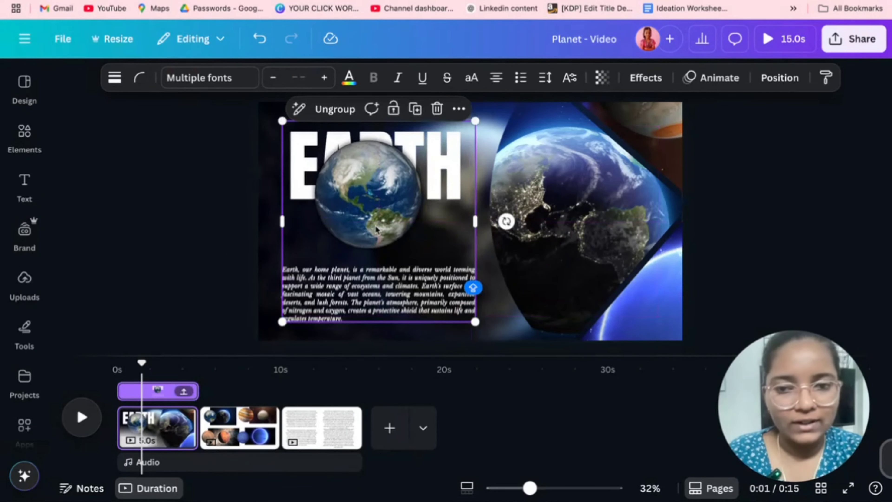
pyautogui.press('Escape')
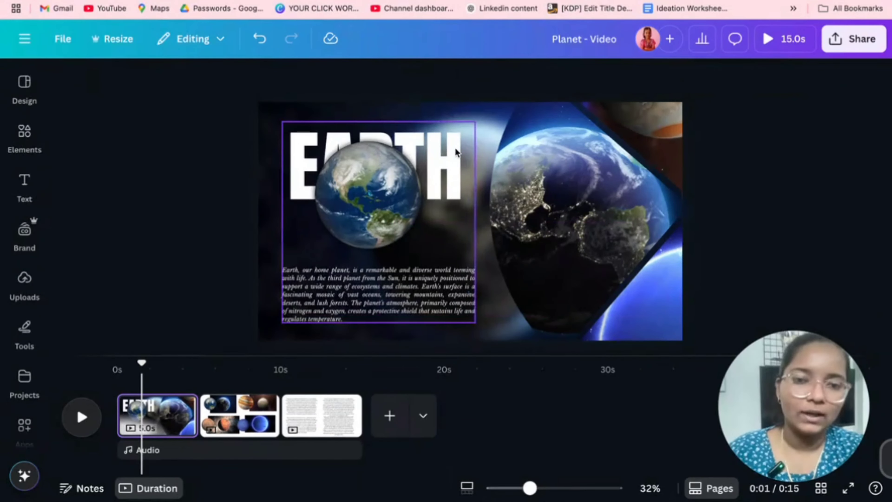
# Duplicate the Earth page and select the first of the two copies.
pyautogui.click(164, 419)
pyautogui.hotkey('ctrl', 'd')
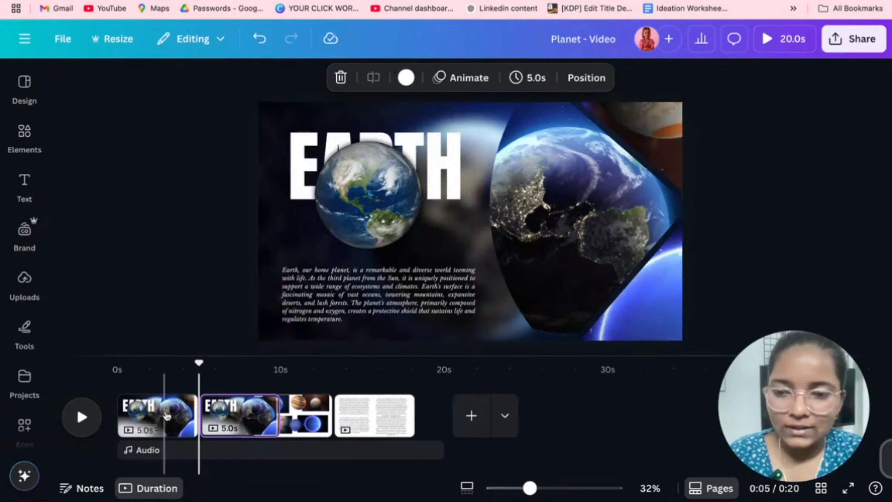
pyautogui.click(142, 418)
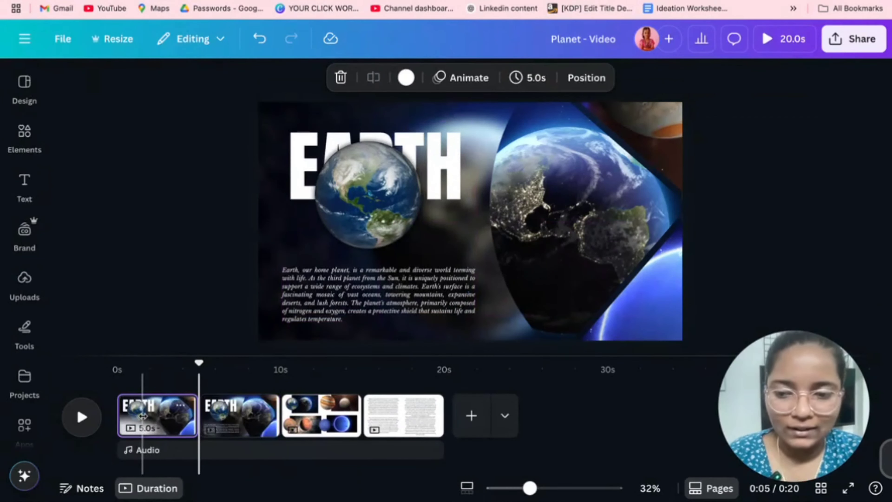
# Rotate the circle of planet quarters a quarter turn clockwise so the Neptune quarter faces the Earth content.
pyautogui.click(373, 174)
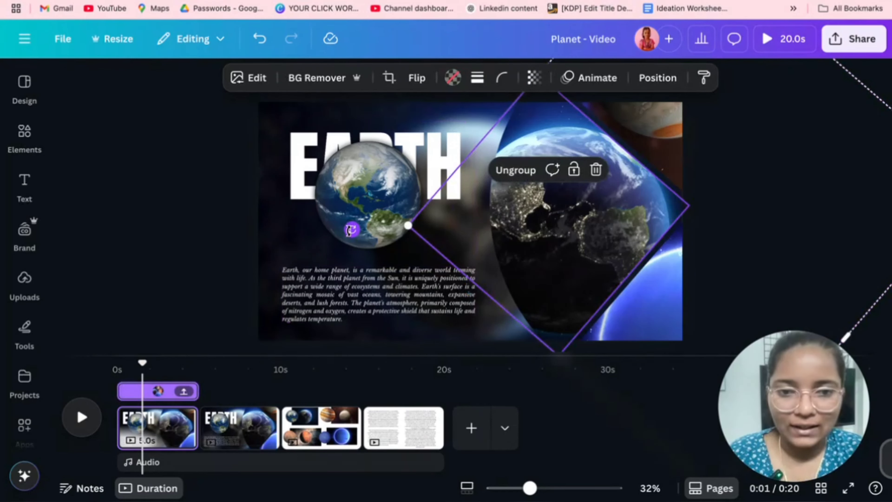
pyautogui.moveTo(351, 230); pyautogui.dragTo(679, 106)
pyautogui.click(99, 253)
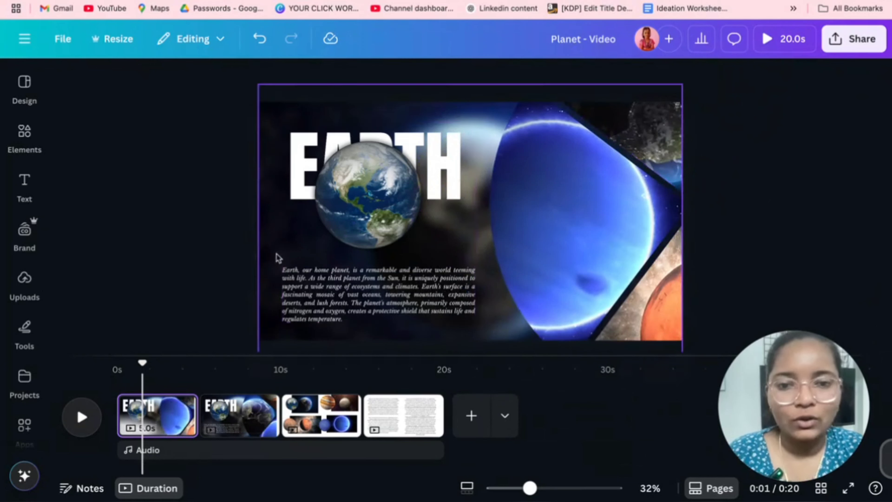
# Copy the Neptune cutout and Neptune background picture from the planet images page onto the first page.
pyautogui.click(306, 410)
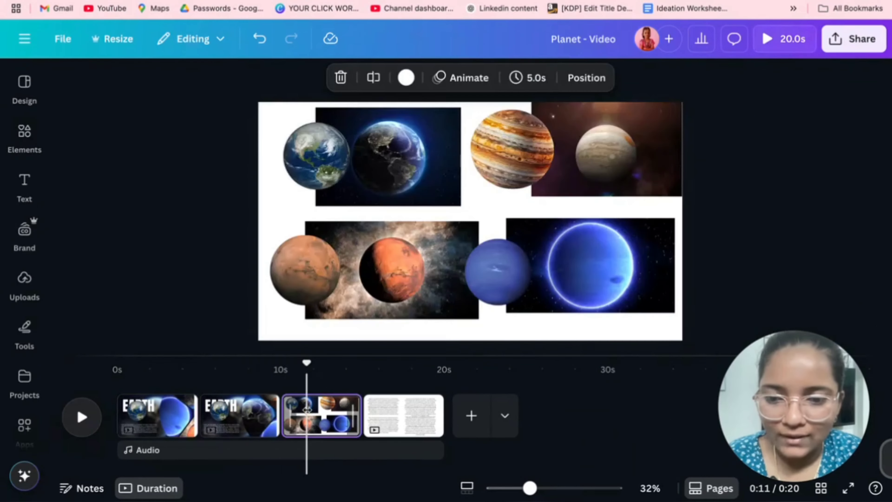
pyautogui.moveTo(695, 248); pyautogui.dragTo(494, 313)
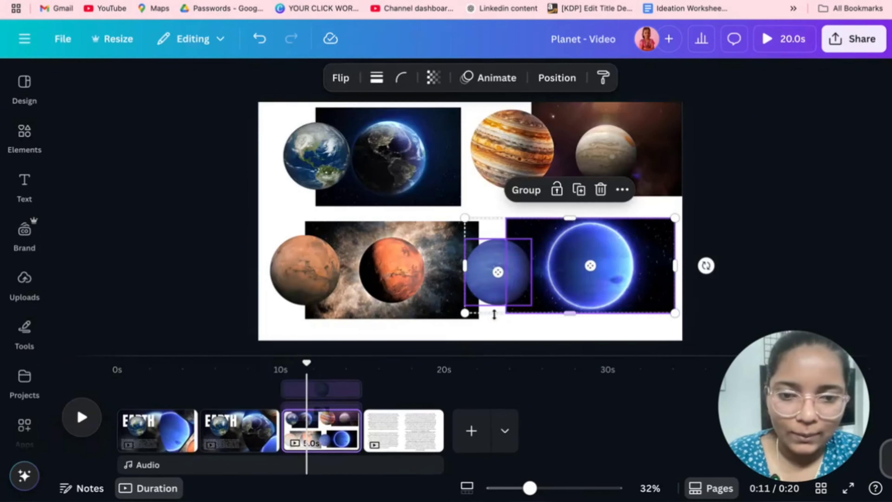
pyautogui.click(159, 427)
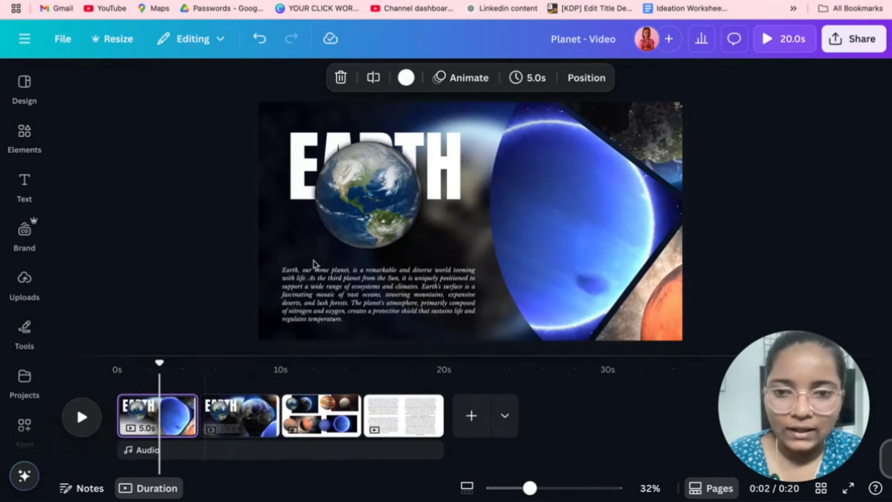
pyautogui.hotkey('ctrl', 'v')
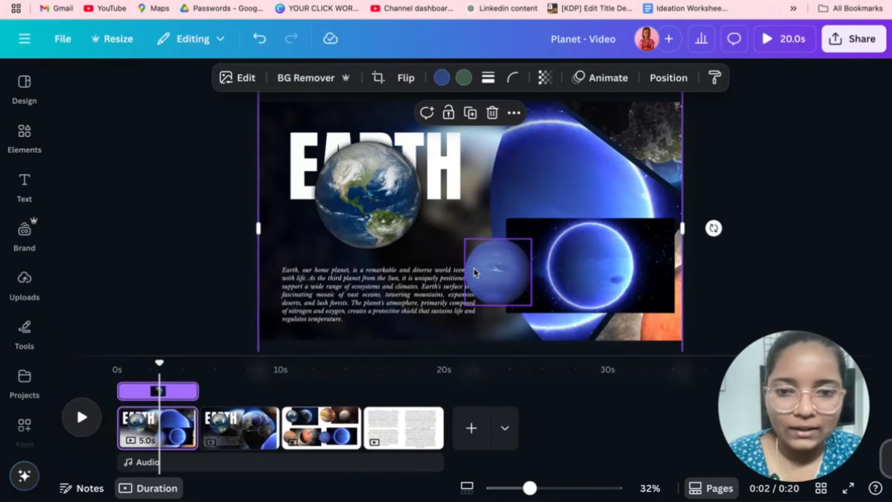
# Enlarge the Neptune background picture on the first page until it covers the whole page, and center it.
pyautogui.click(592, 264)
pyautogui.moveTo(591, 264); pyautogui.dragTo(333, 137)
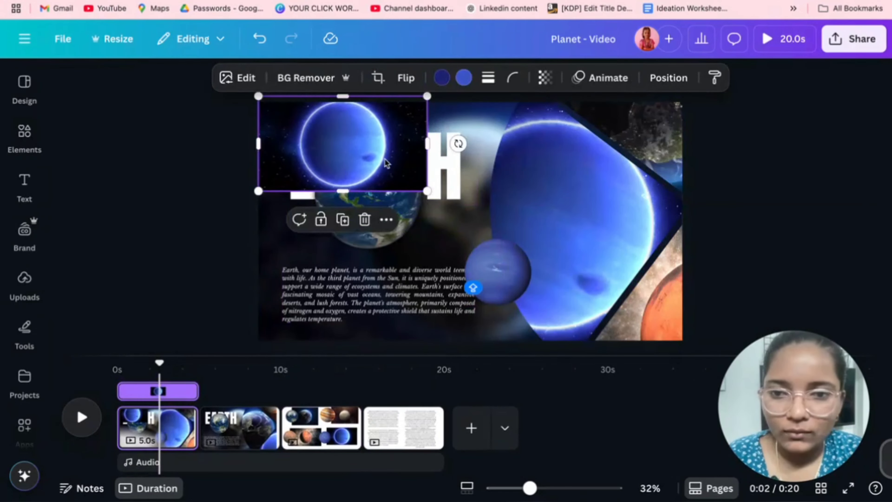
pyautogui.moveTo(423, 187); pyautogui.dragTo(722, 369)
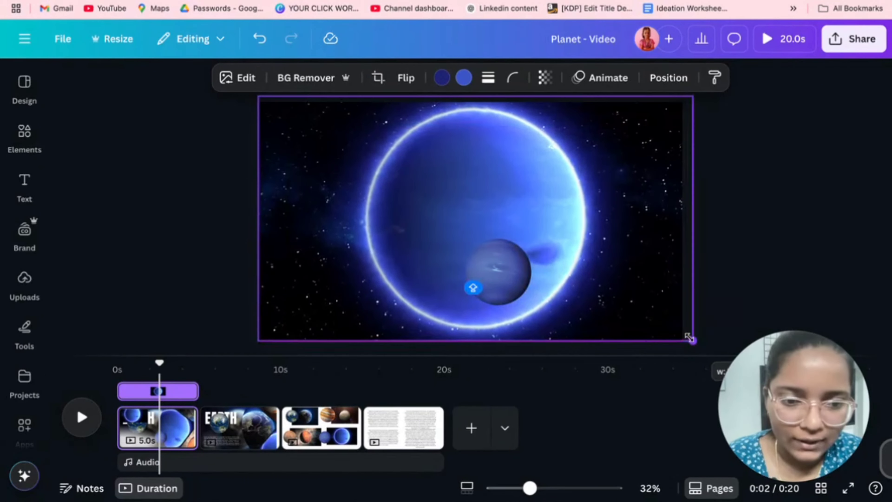
pyautogui.moveTo(631, 299); pyautogui.dragTo(617, 292)
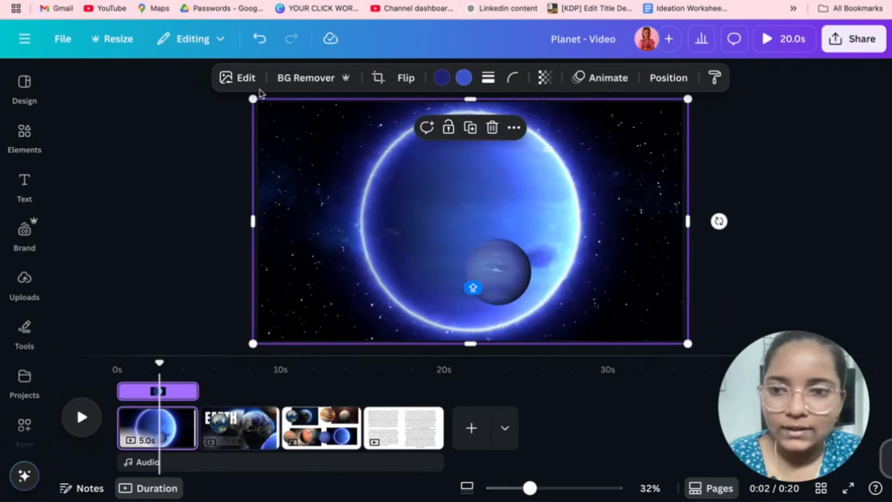
# Blur the whole Neptune background picture with an intensity of 75.
pyautogui.click(247, 86)
pyautogui.scroll(-5, 175, 401)
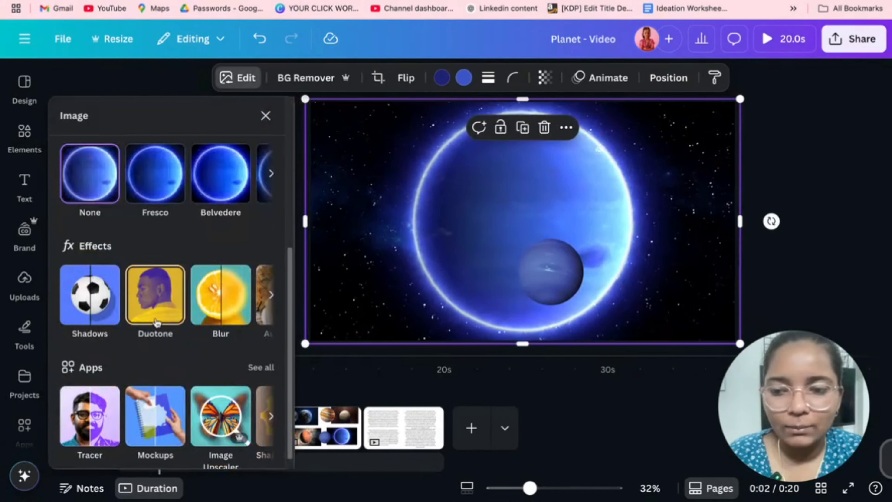
pyautogui.scroll(-1, 182, 339)
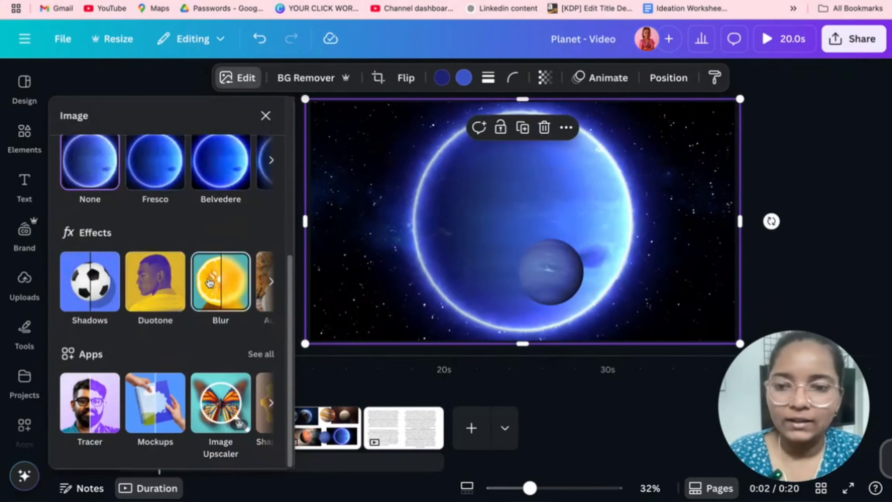
pyautogui.click(220, 288)
pyautogui.click(227, 159)
pyautogui.click(191, 221)
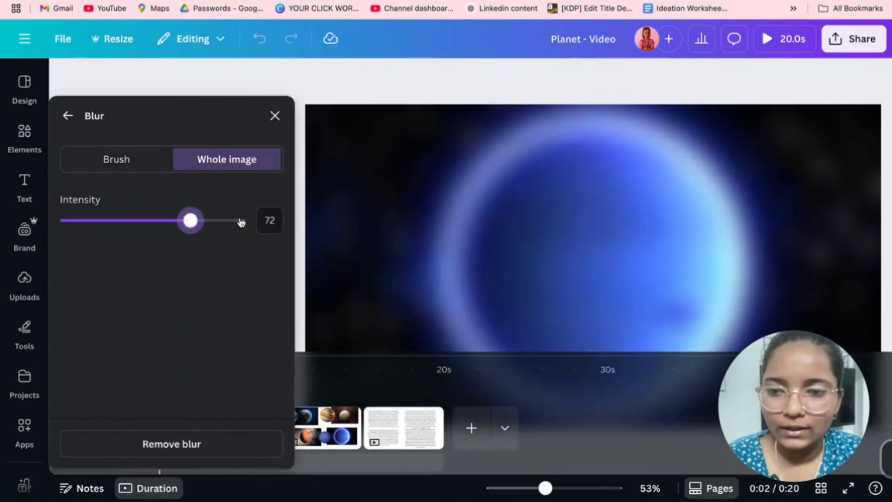
pyautogui.doubleClick(272, 220)
pyautogui.write('0')
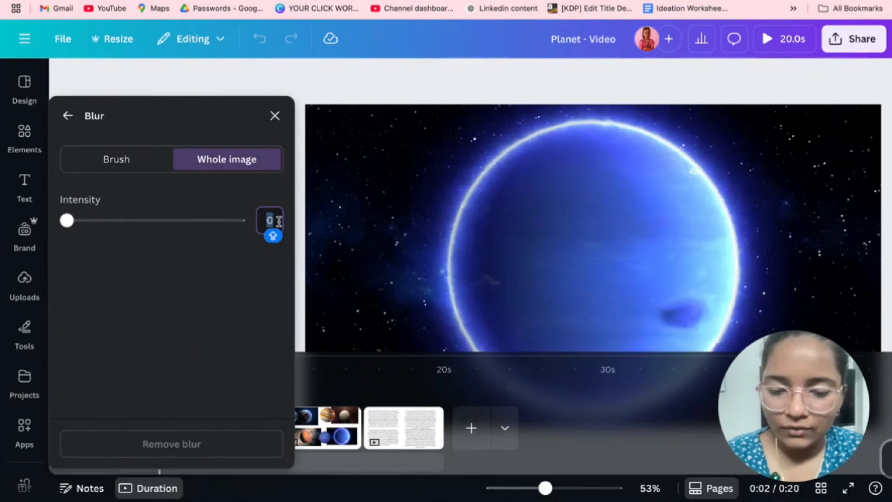
pyautogui.write('75')
pyautogui.press('Return')
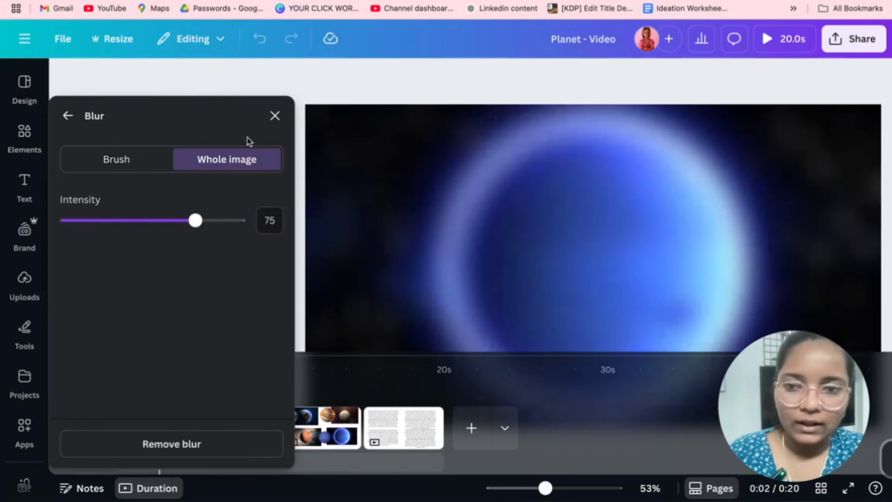
pyautogui.click(274, 116)
# Send the blurred Neptune background behind the Earth group, the Neptune cutout and the circle.
pyautogui.click(191, 201)
pyautogui.click(323, 195)
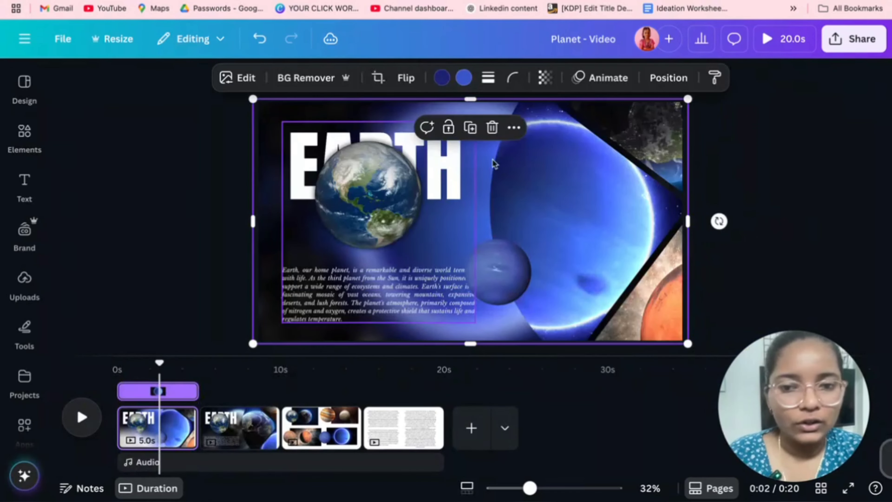
pyautogui.click(736, 139)
# Place a duplicate of the Earth group just off the page's left edge and select the Earth group remaining on the page.
pyautogui.click(439, 151)
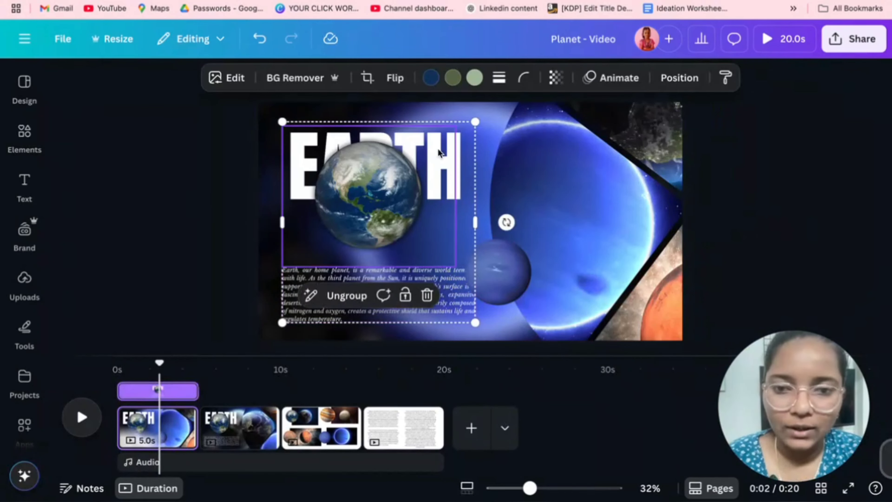
pyautogui.click(347, 296)
pyautogui.moveTo(365, 262)
pyautogui.mouseDown()
pyautogui.moveTo(404, 259)
pyautogui.moveTo(364, 257)
pyautogui.mouseUp()
pyautogui.click(360, 257)
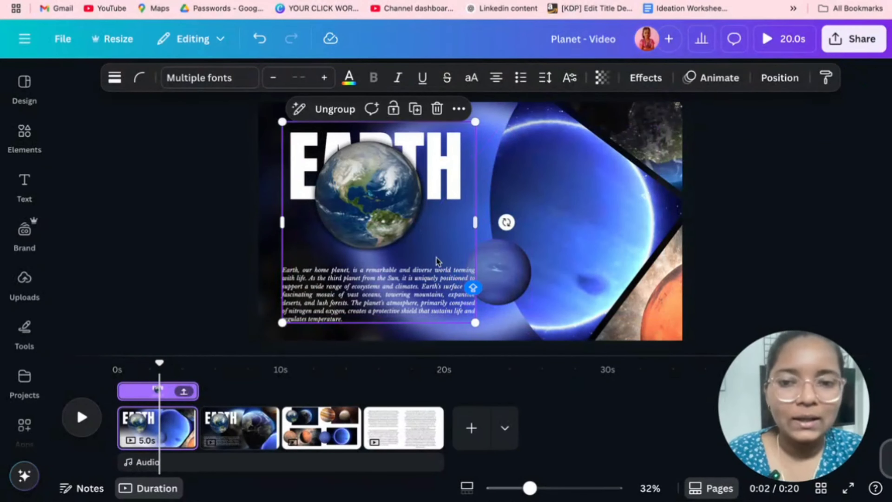
pyautogui.moveTo(374, 204); pyautogui.dragTo(172, 207)
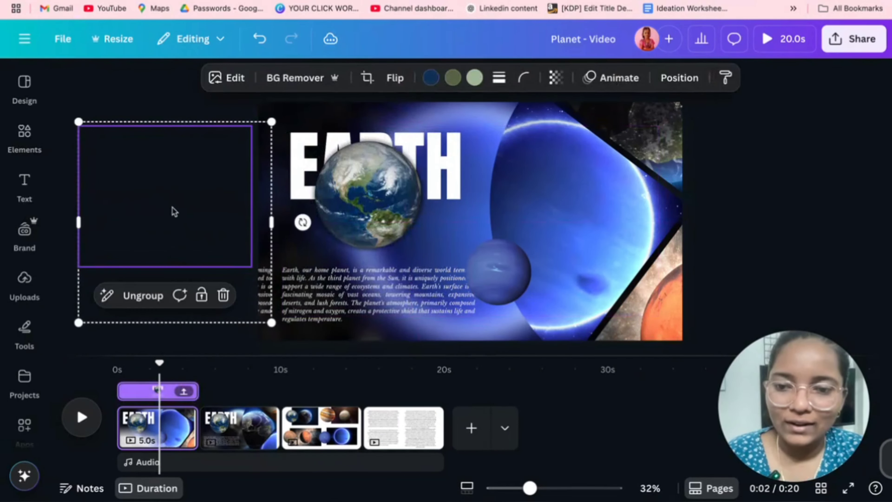
pyautogui.click(731, 142)
pyautogui.click(394, 182)
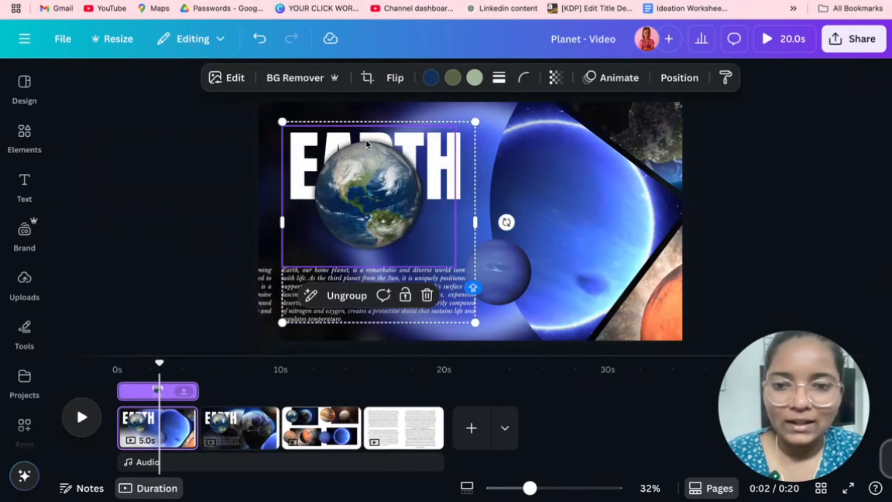
# Ungroup the Earth group and replace its Earth cutout with the Neptune cutout, enlarged to about 531 px high.
pyautogui.click(375, 298)
pyautogui.click(225, 336)
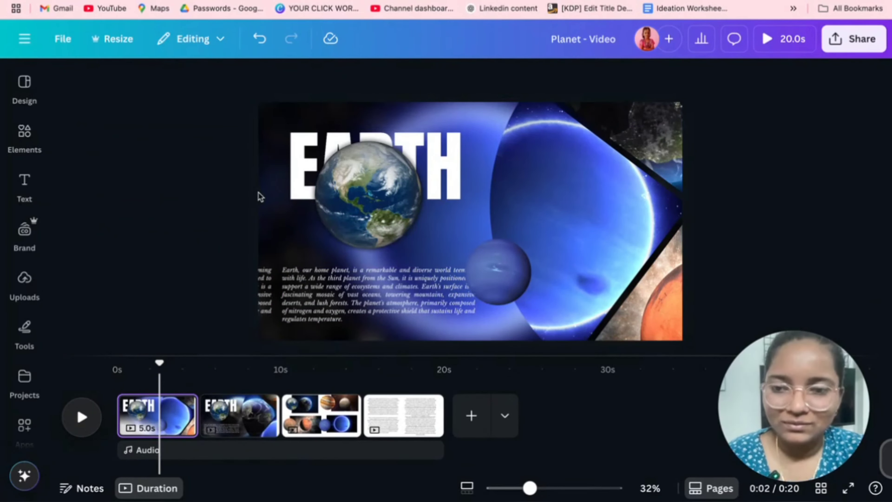
pyautogui.moveTo(505, 279); pyautogui.dragTo(422, 259)
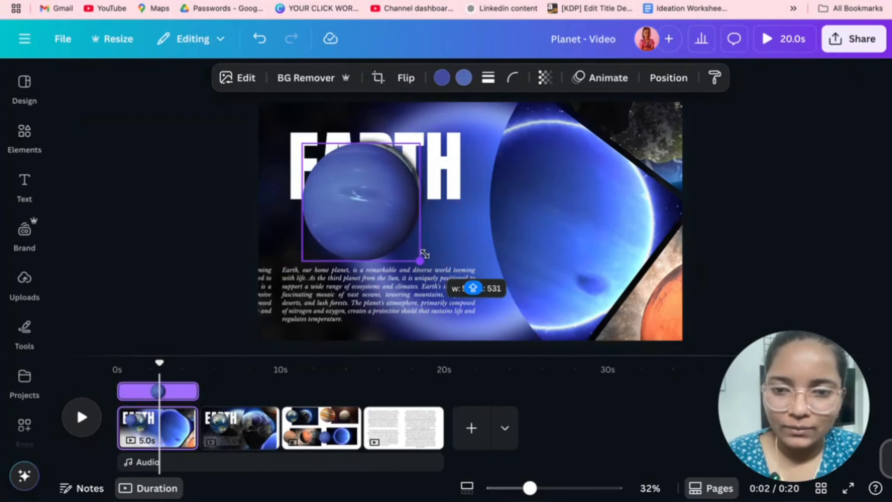
pyautogui.moveTo(360, 213); pyautogui.dragTo(365, 208)
pyautogui.hotkey('ctrl', 'z')
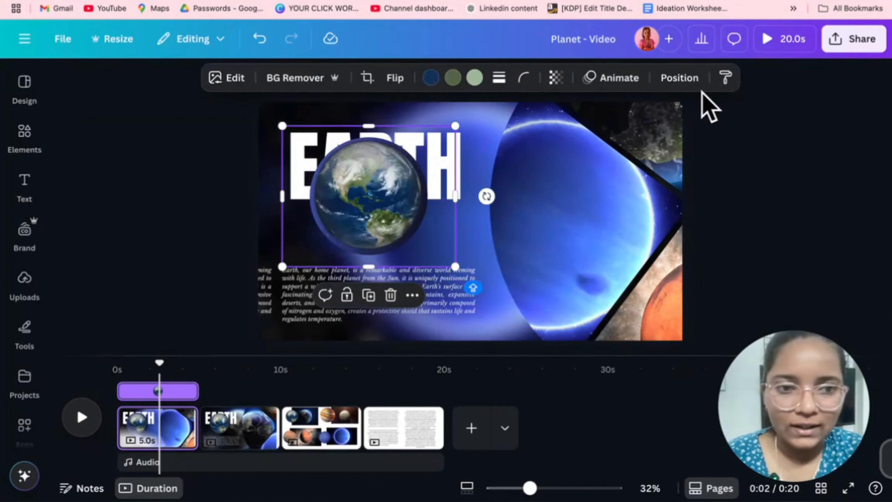
pyautogui.click(719, 84)
pyautogui.press('Delete')
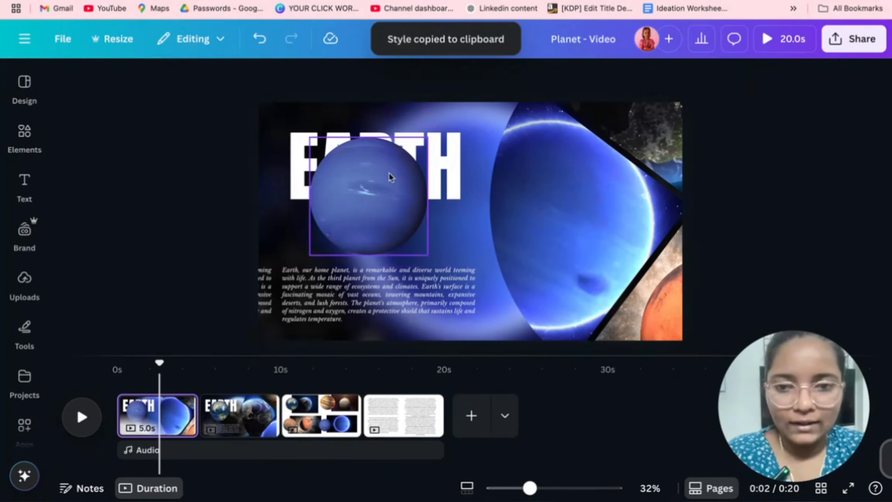
# Apply a Glow shadow to the Neptune cutout.
pyautogui.click(372, 179)
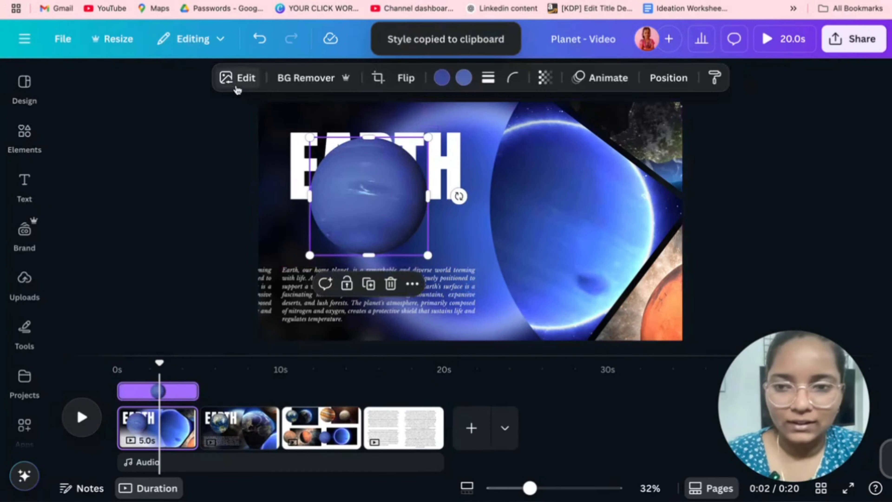
pyautogui.click(237, 79)
pyautogui.scroll(-5, 158, 246)
pyautogui.click(106, 281)
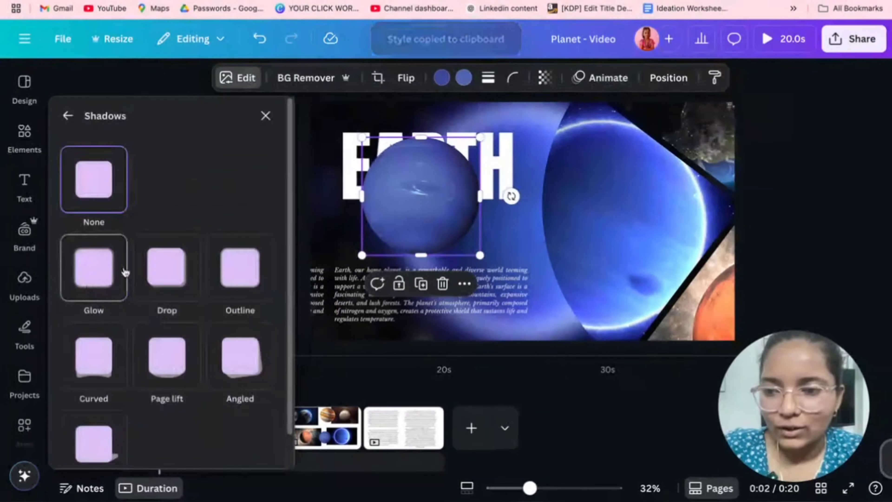
pyautogui.click(70, 278)
pyautogui.click(854, 161)
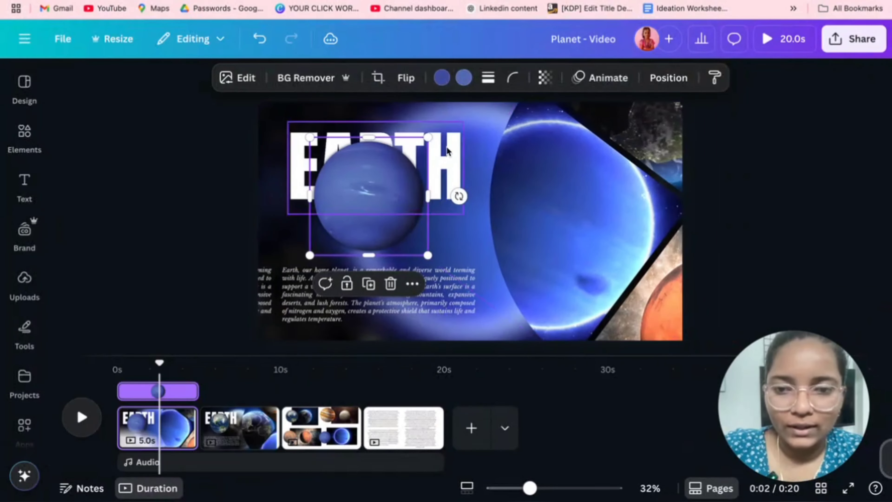
# Replace the EARTH title on the first page with NEPTUNE.
pyautogui.click(448, 149)
pyautogui.doubleClick(436, 145)
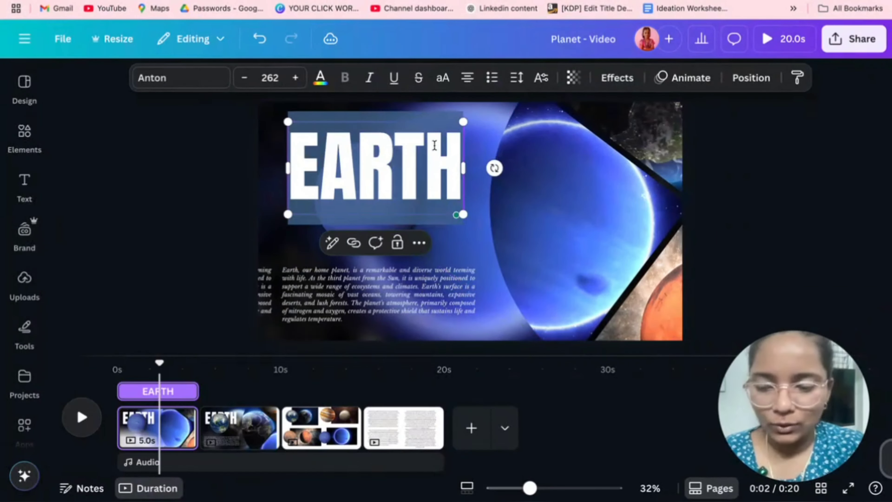
pyautogui.write('NEO')
pyautogui.press('BackSpace')
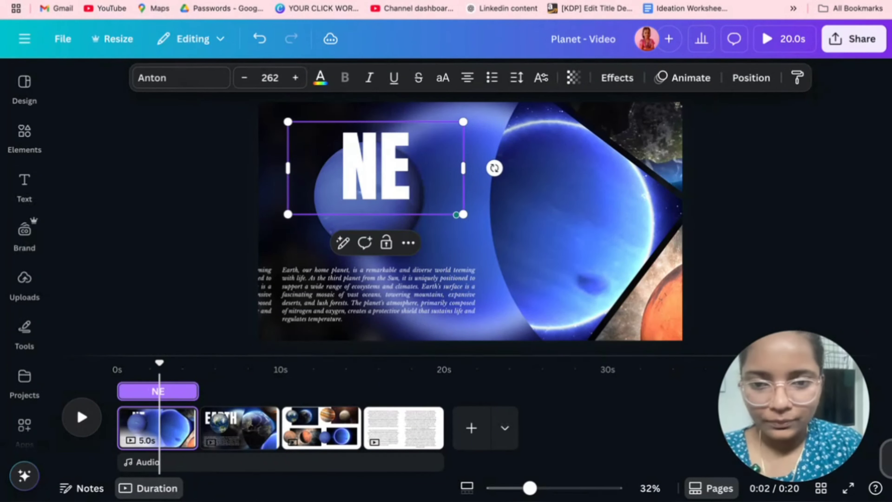
pyautogui.write('PTUNE')
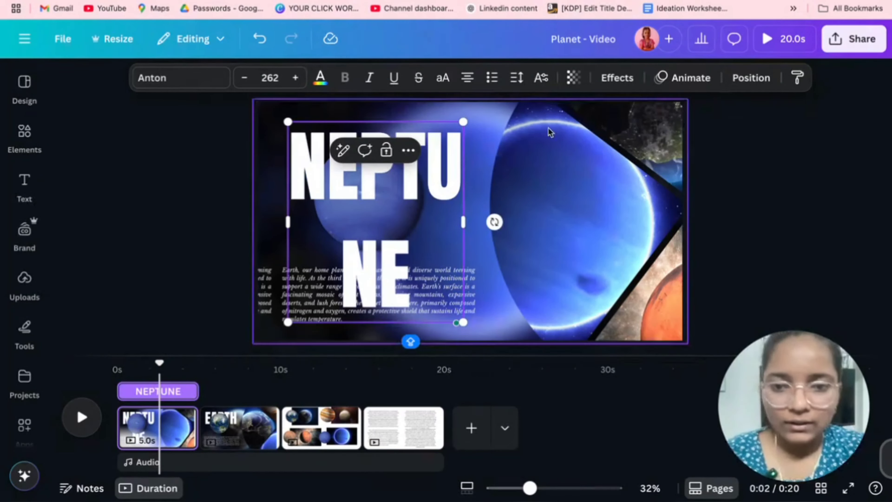
pyautogui.click(693, 183)
# Scale the NEPTUNE title to font size 194 on a single line and align it with the page's left margin above the paragraph.
pyautogui.click(454, 277)
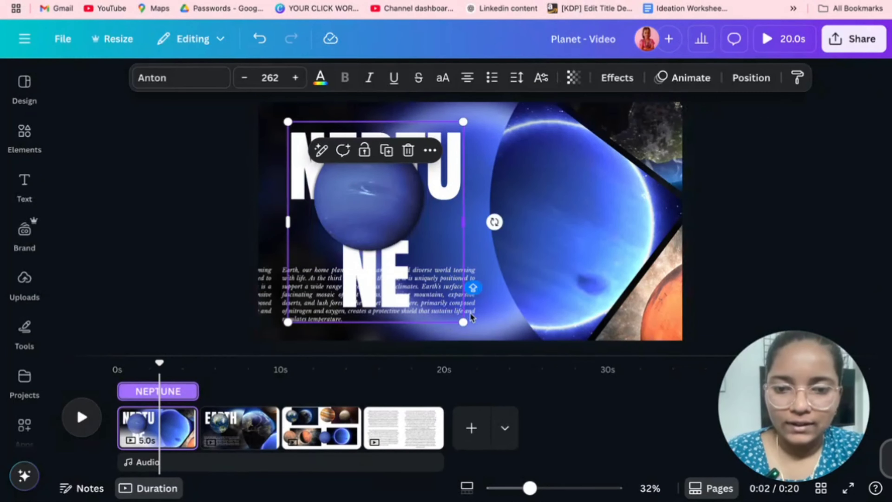
pyautogui.moveTo(465, 320); pyautogui.dragTo(434, 276)
pyautogui.moveTo(437, 192); pyautogui.dragTo(452, 172)
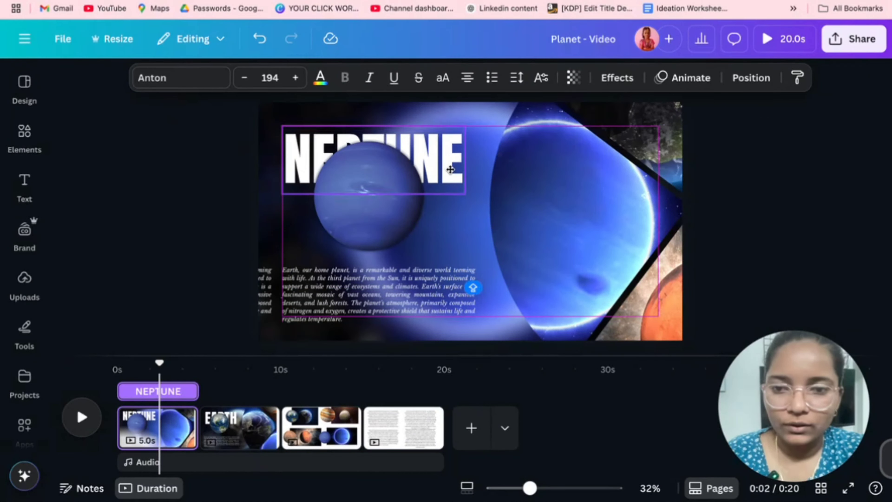
pyautogui.click(232, 207)
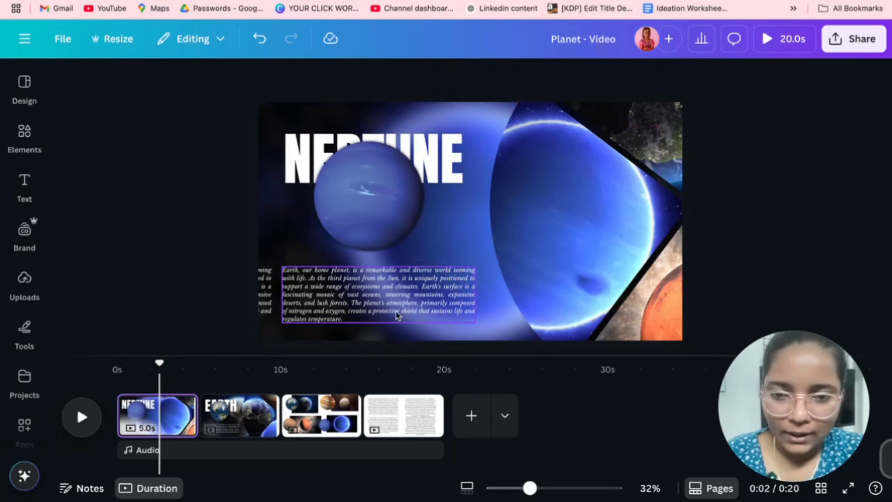
# Copy the whole Neptune paragraph from the page of planet texts.
pyautogui.rightClick(422, 411)
pyautogui.press('Escape')
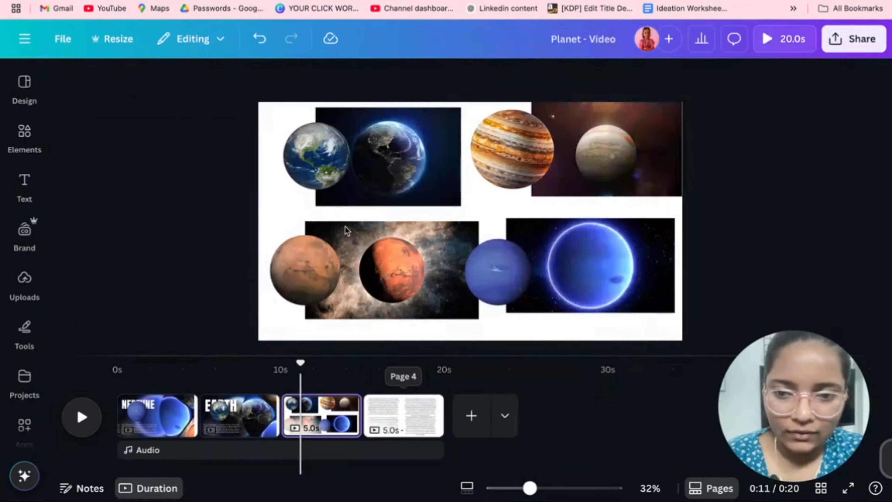
pyautogui.click(372, 422)
pyautogui.click(548, 267)
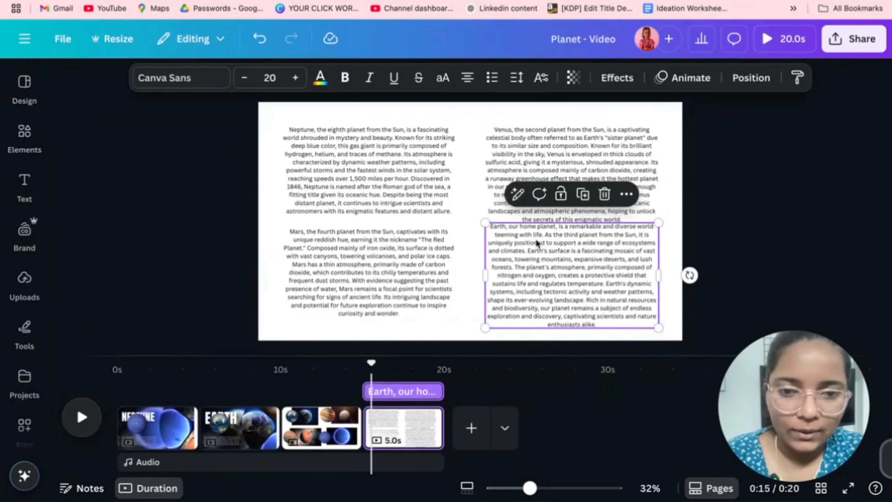
pyautogui.doubleClick(335, 172)
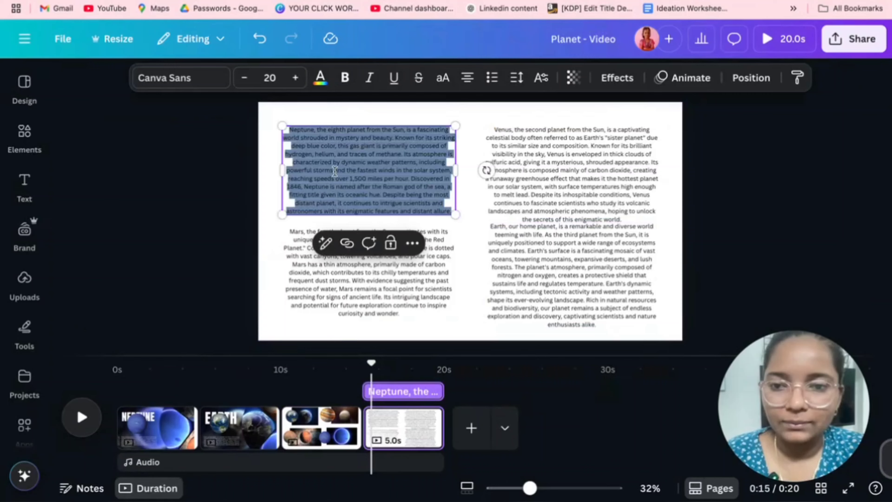
pyautogui.click(320, 145)
pyautogui.hotkey('ctrl', 'a')
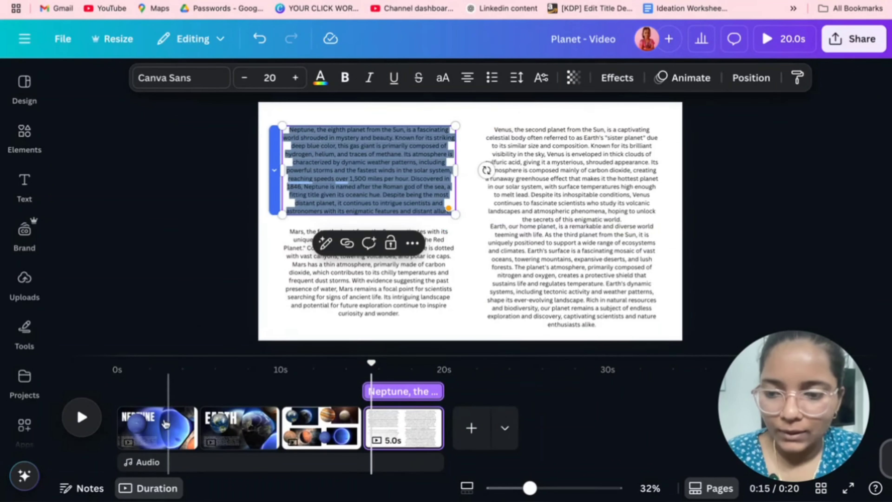
# Replace the Earth paragraph on the first page with the copied Neptune text and cut everything after "reaching speeds over 1,500 miles per hour.".
pyautogui.click(165, 424)
pyautogui.doubleClick(345, 281)
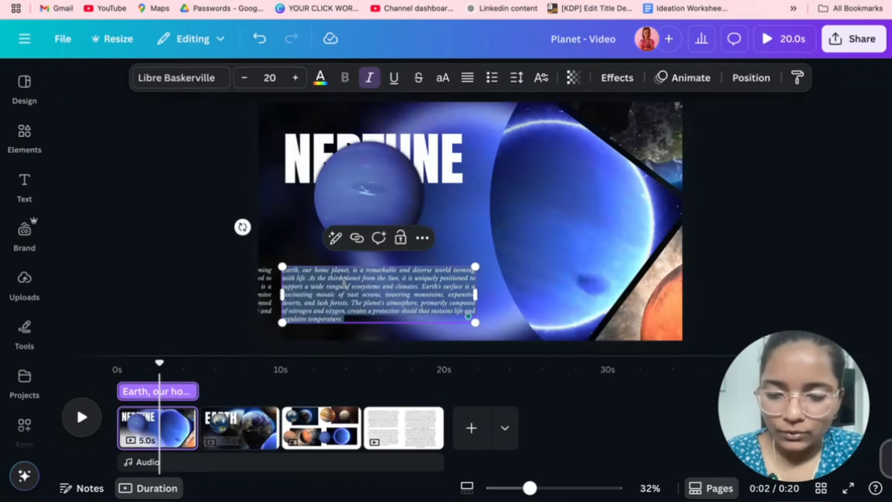
pyautogui.hotkey('ctrl', 'v')
pyautogui.moveTo(396, 309); pyautogui.dragTo(301, 346)
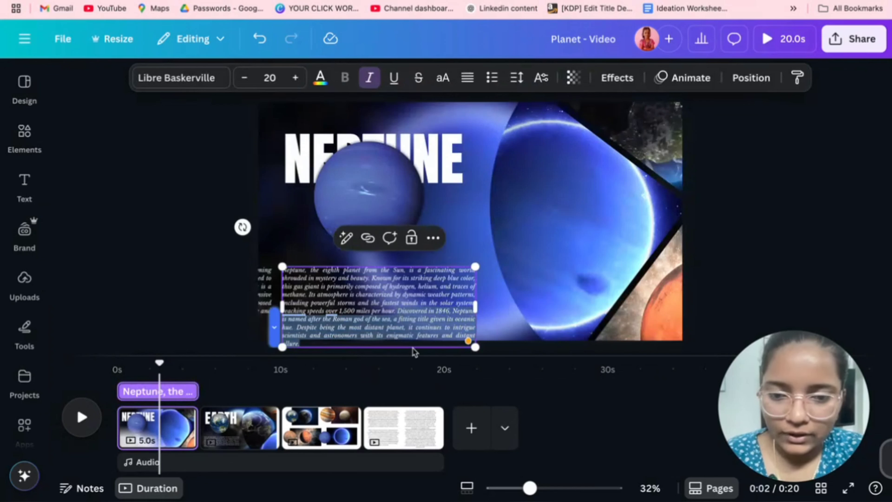
pyautogui.press('BackSpace')
pyautogui.click(227, 295)
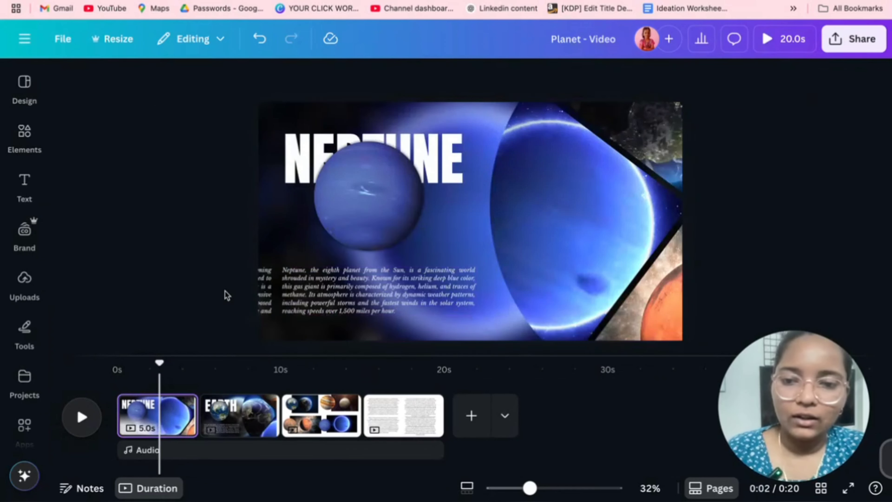
# Group the NEPTUNE title, the Neptune cutout and the Neptune paragraph.
pyautogui.click(398, 180)
pyautogui.keyDown('shift'); pyautogui.click(378, 201); pyautogui.keyUp('shift')
pyautogui.keyDown('shift'); pyautogui.click(380, 278); pyautogui.keyUp('shift')
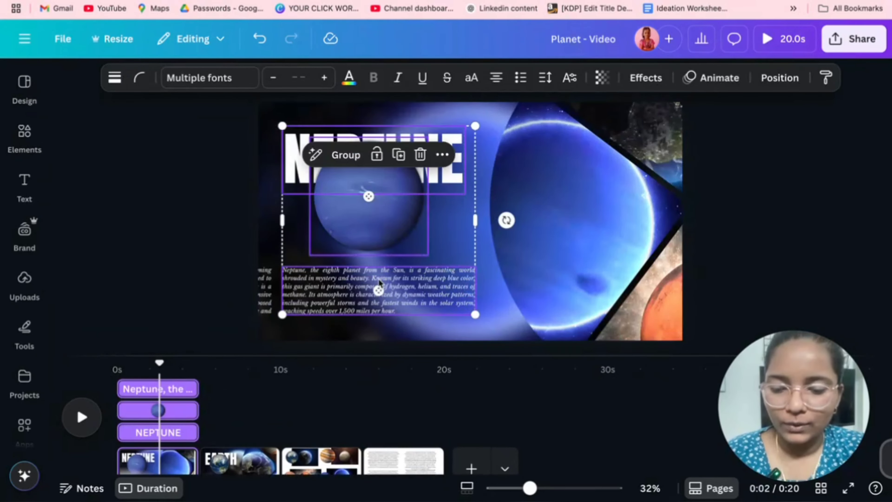
pyautogui.hotkey('ctrl', 'g')
# Rotate the circle of planet quarters until the Mars quarter faces into the page, and open the page of planet pictures.
pyautogui.click(744, 240)
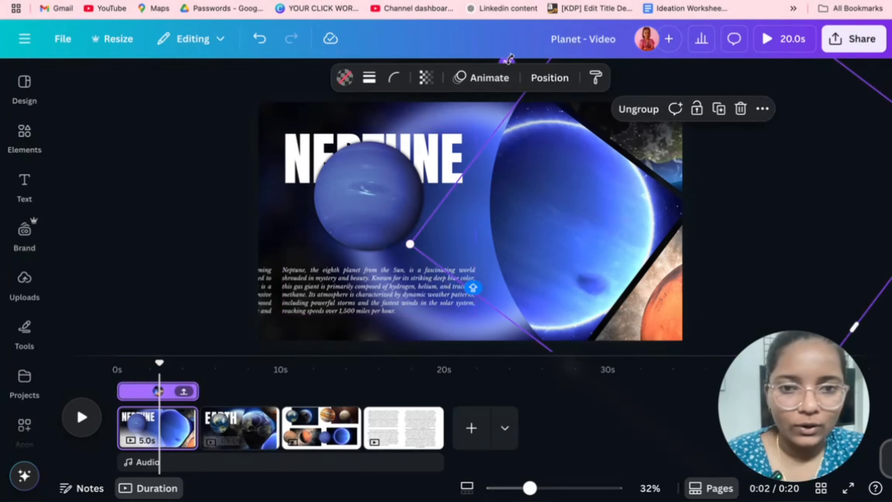
pyautogui.moveTo(509, 59); pyautogui.dragTo(764, 135)
pyautogui.click(318, 434)
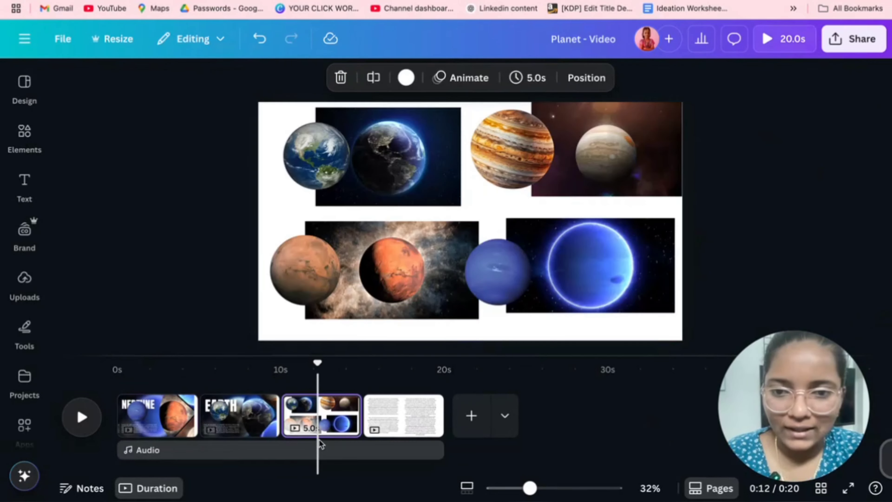